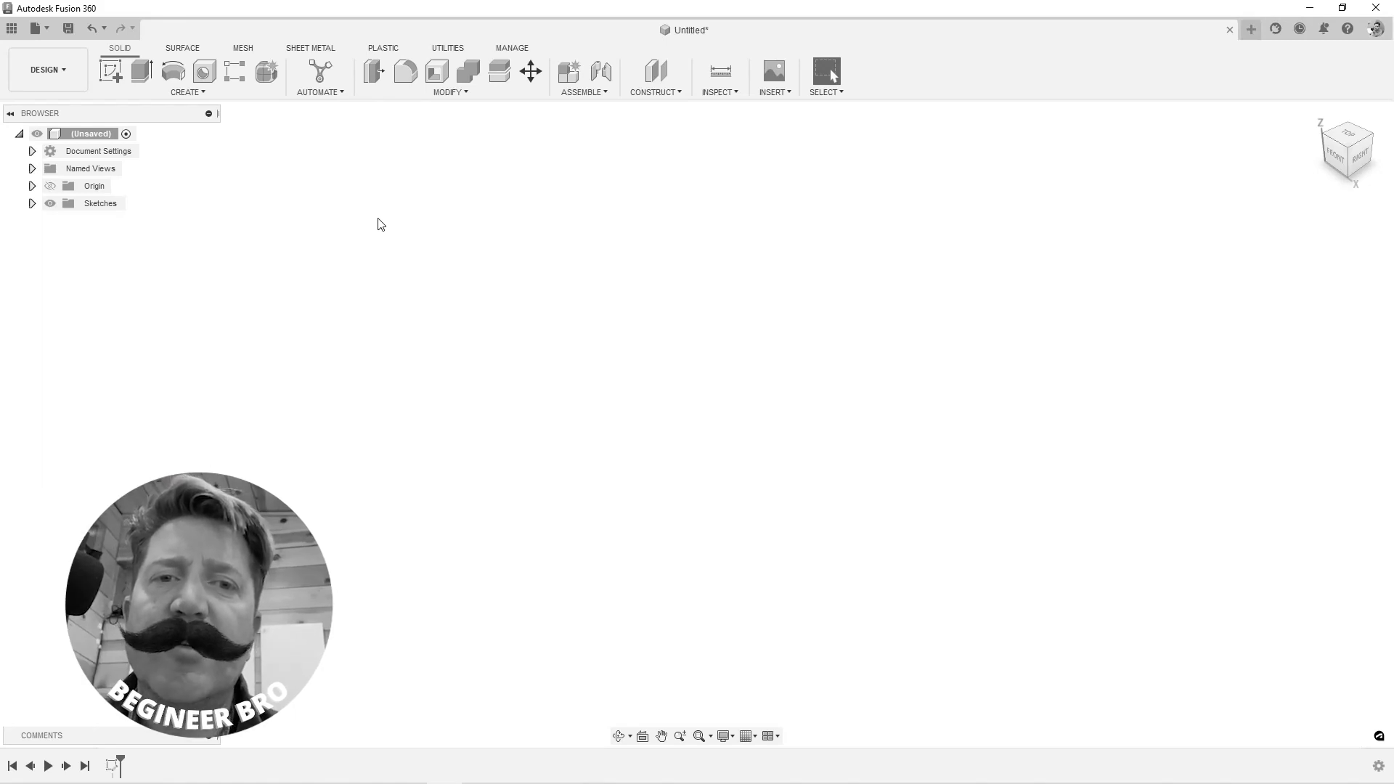
Sketch a center-diameter circle at the origin on the front plane
click(111, 70)
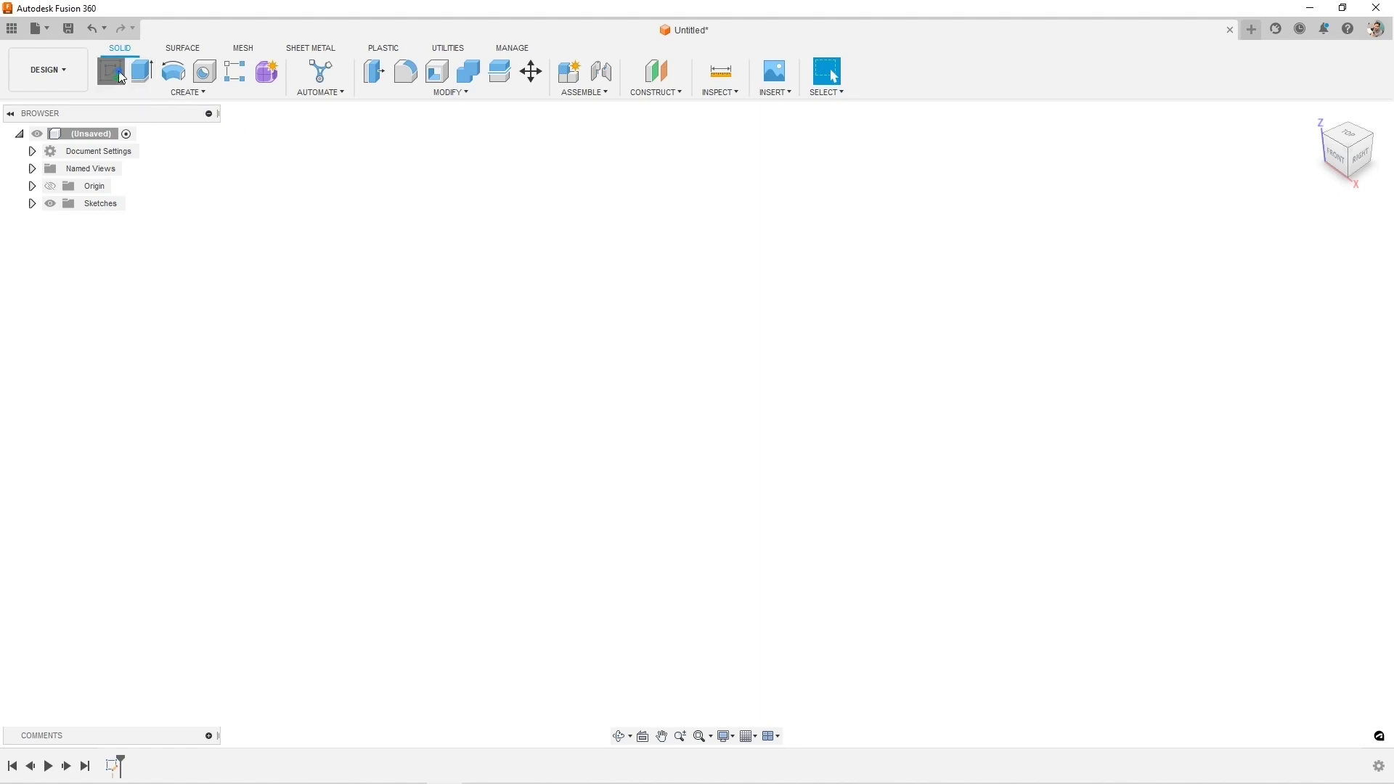
click(732, 404)
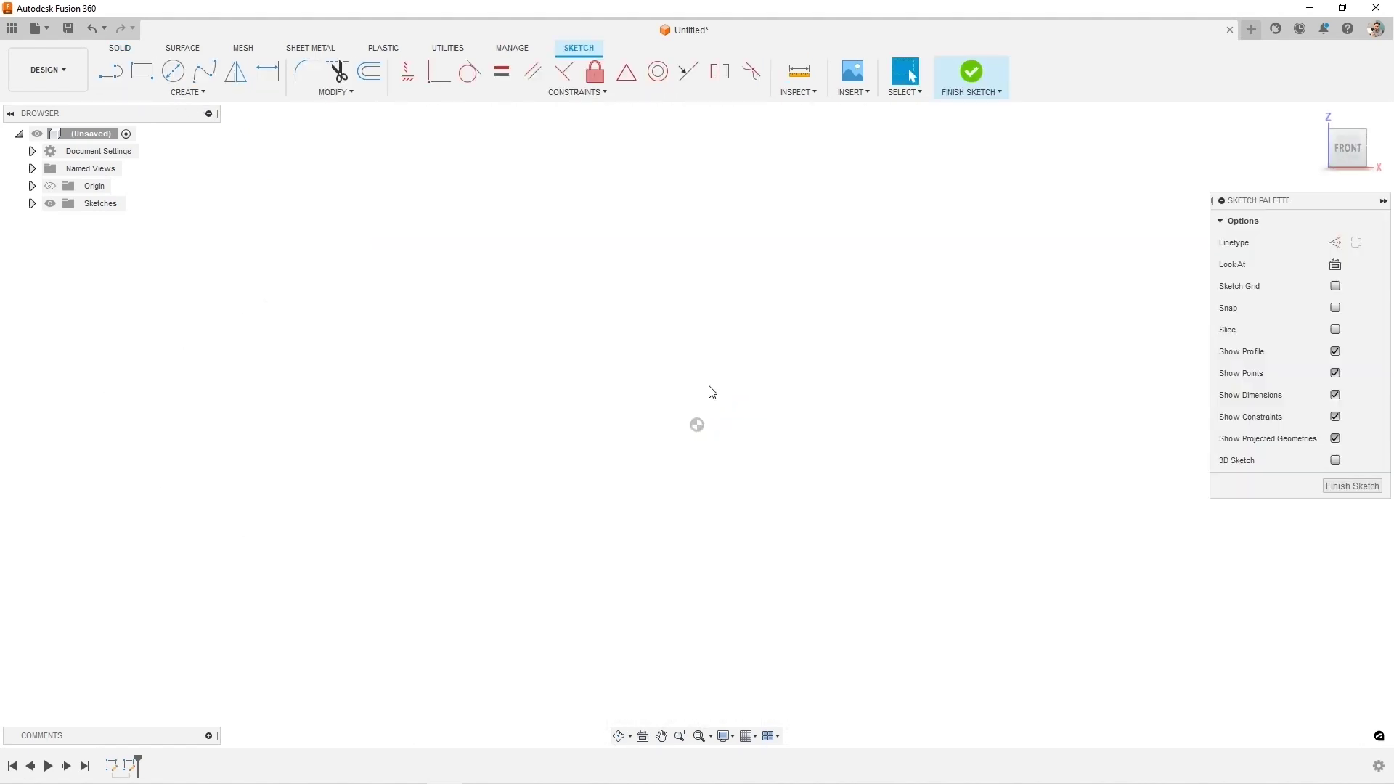
click(173, 71)
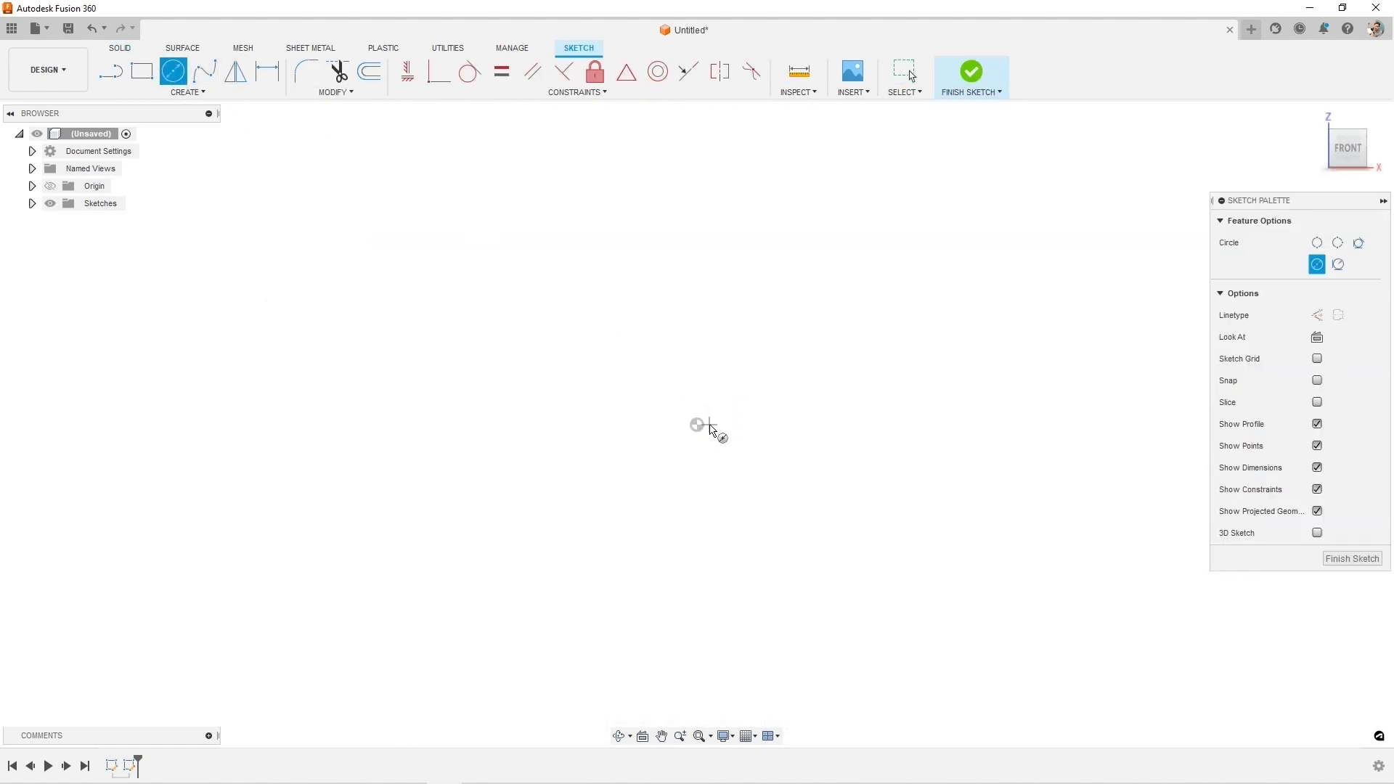
click(697, 425)
click(727, 559)
Extrude the circle 130 mm with a 15° taper angle into a cone
key(e)
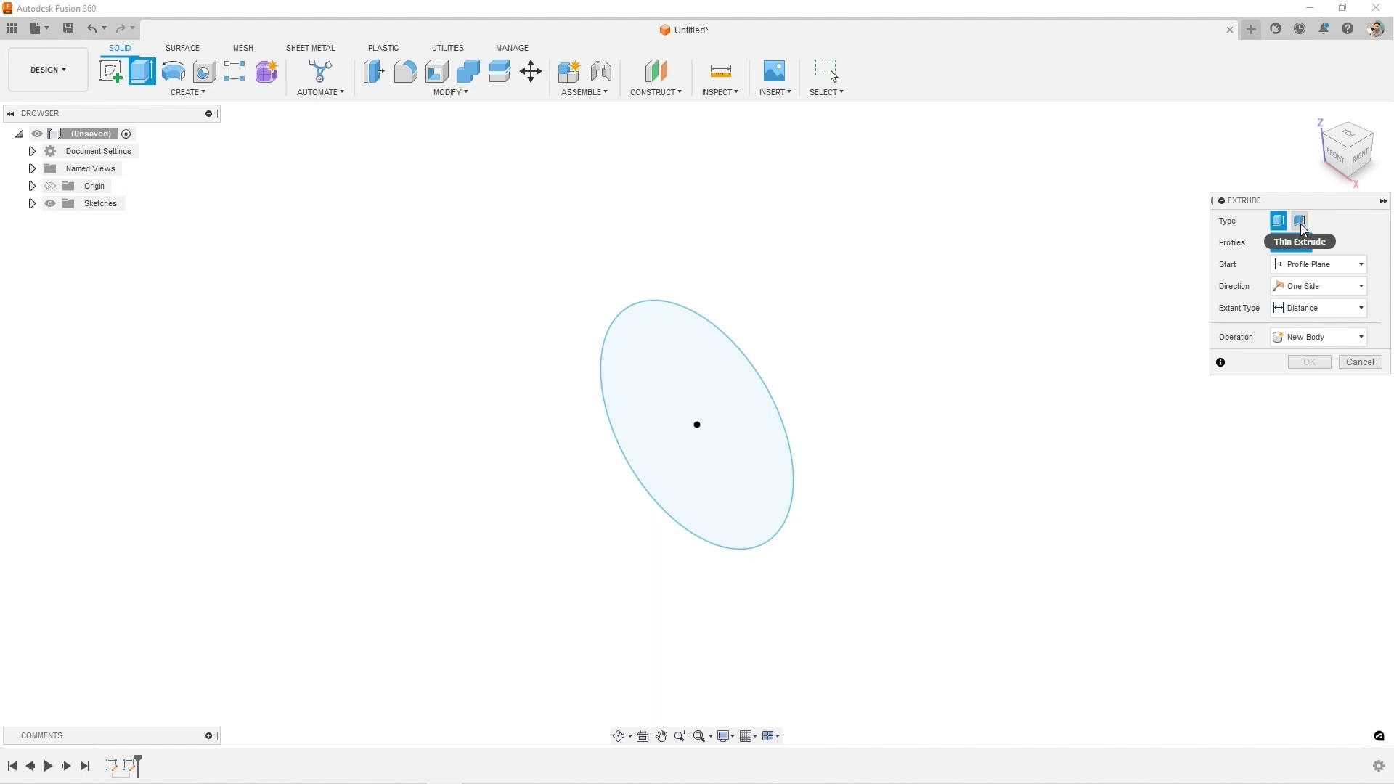
click(716, 398)
drag(714, 420, 1038, 219)
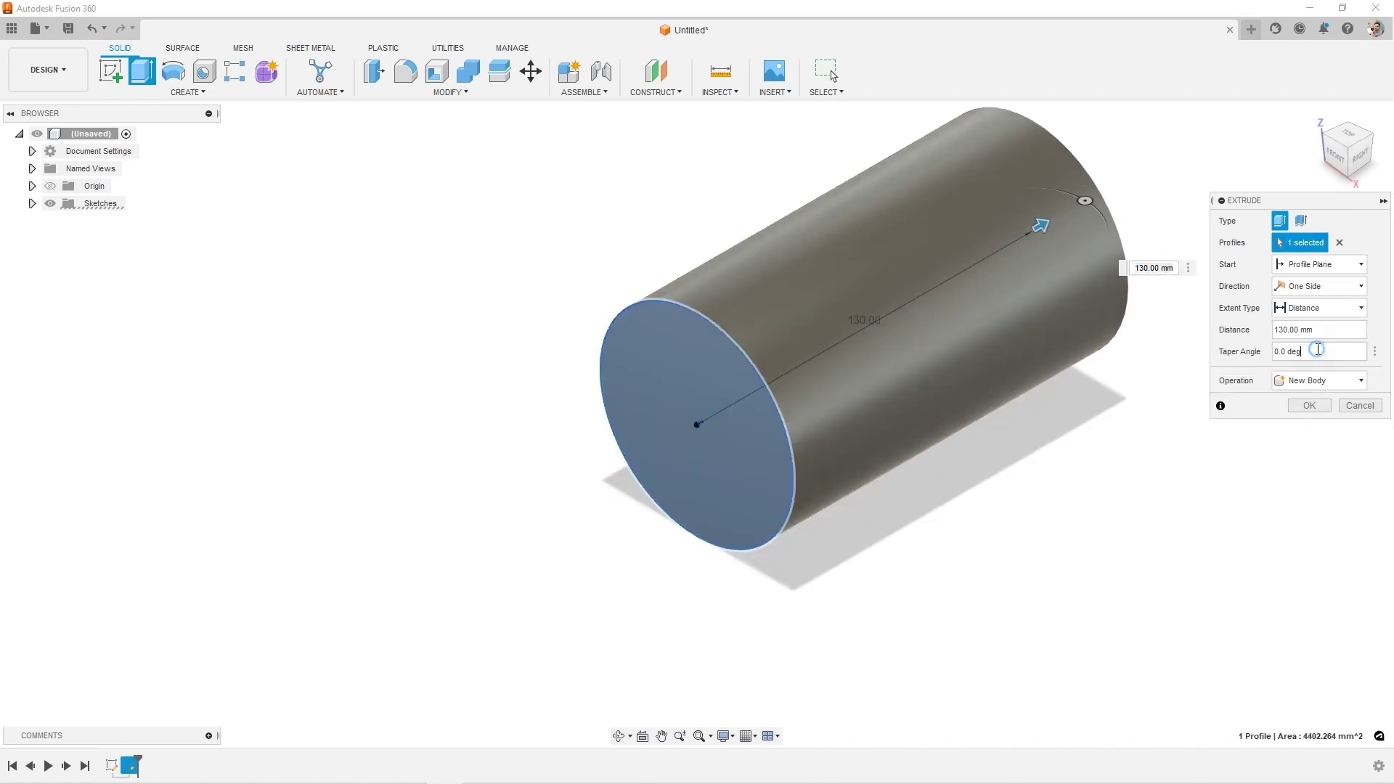
drag(1320, 351, 1259, 351)
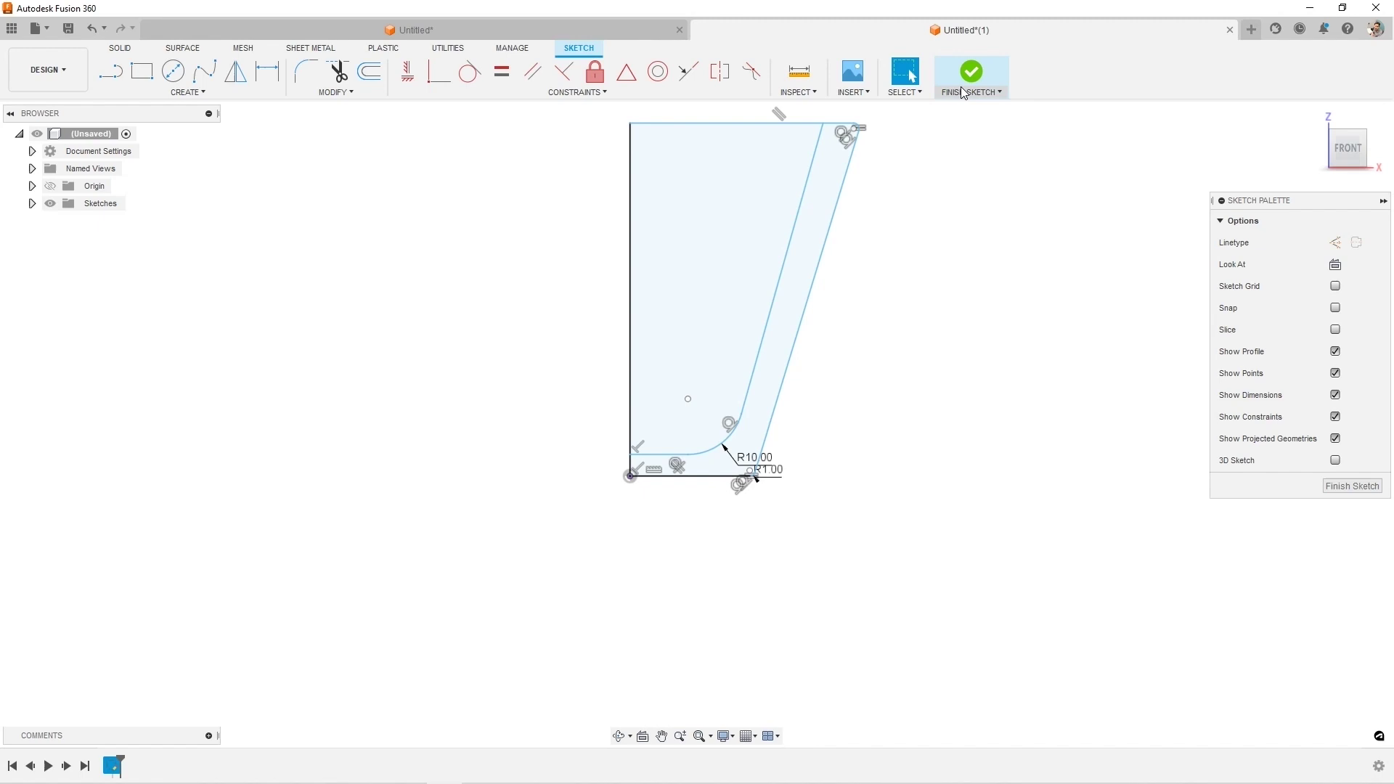
Finish the cup cross-section sketch and inspect its 360° Revolve preview from several angles
click(969, 77)
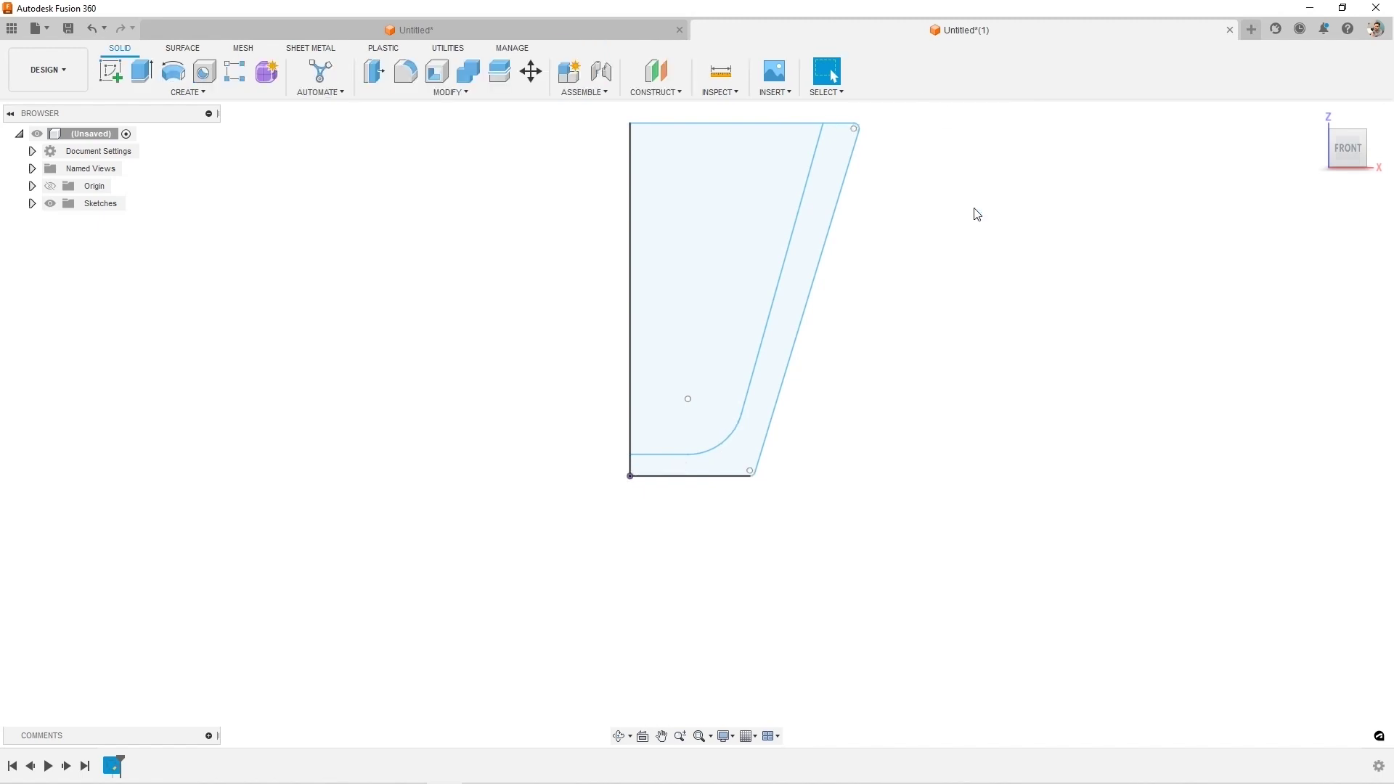
text(sre)
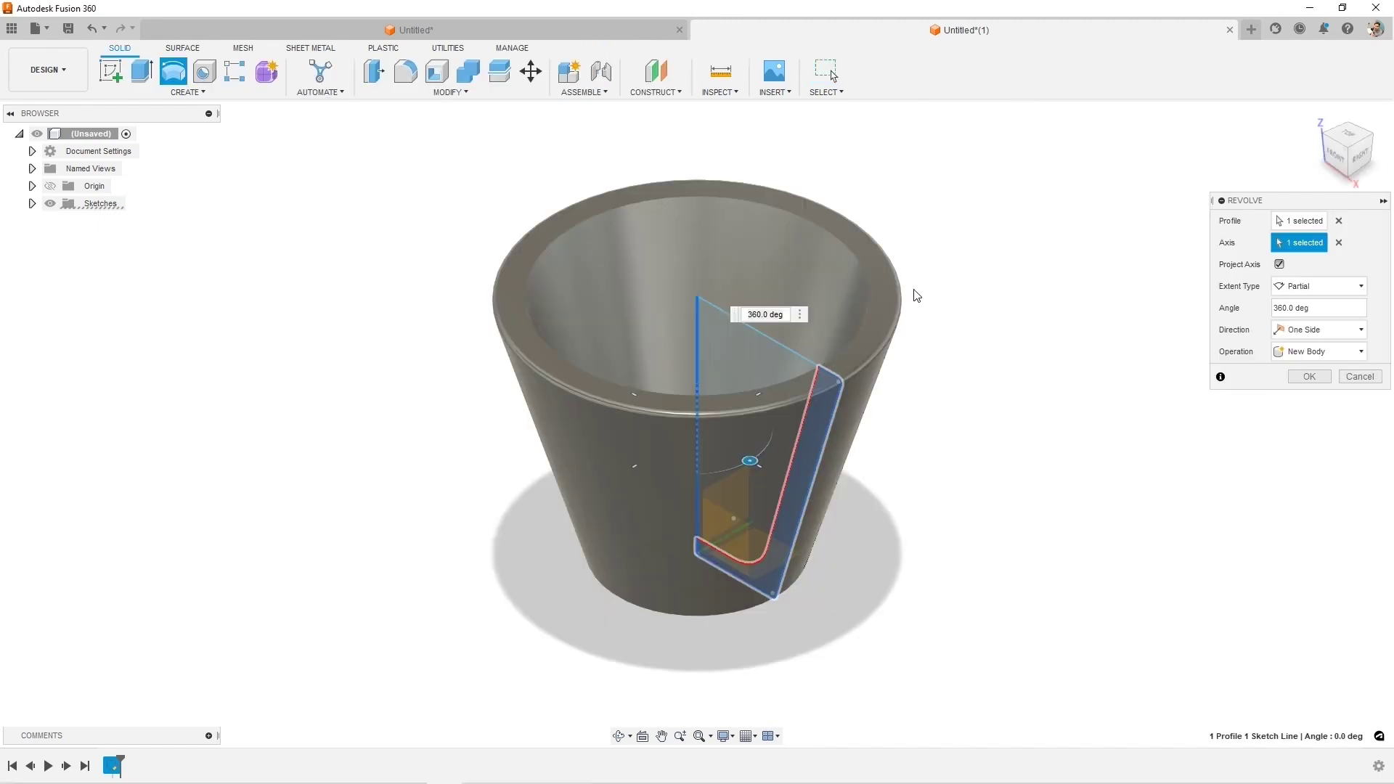
mouse_move(932, 264)
shift+middle_down()
mouse_move(949, 239)
mouse_move(934, 317)
mouse_move(952, 305)
mouse_move(949, 253)
mouse_move(944, 269)
shift+middle_up()
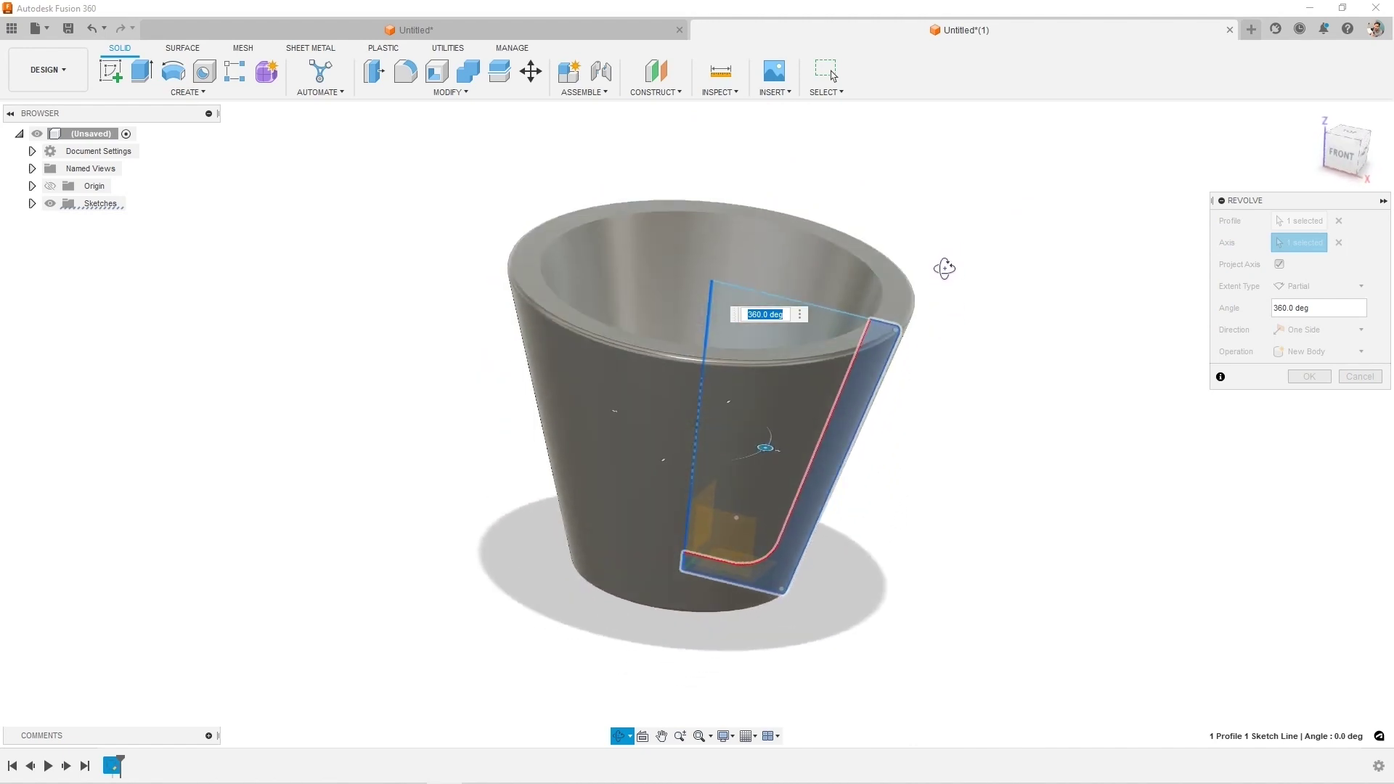
scroll(522, 299, up, 3)
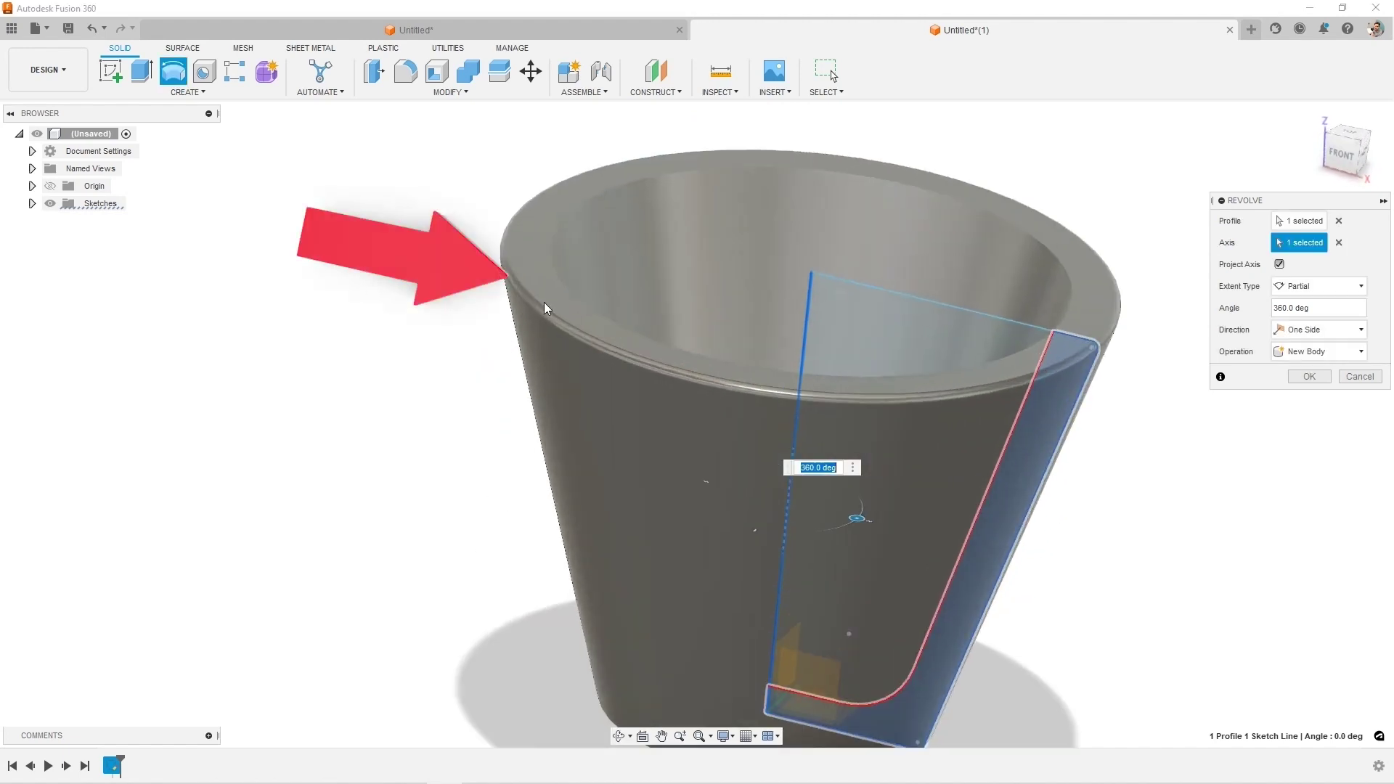
scroll(581, 320, down, 2)
shift+middle_drag(633, 337, 672, 411)
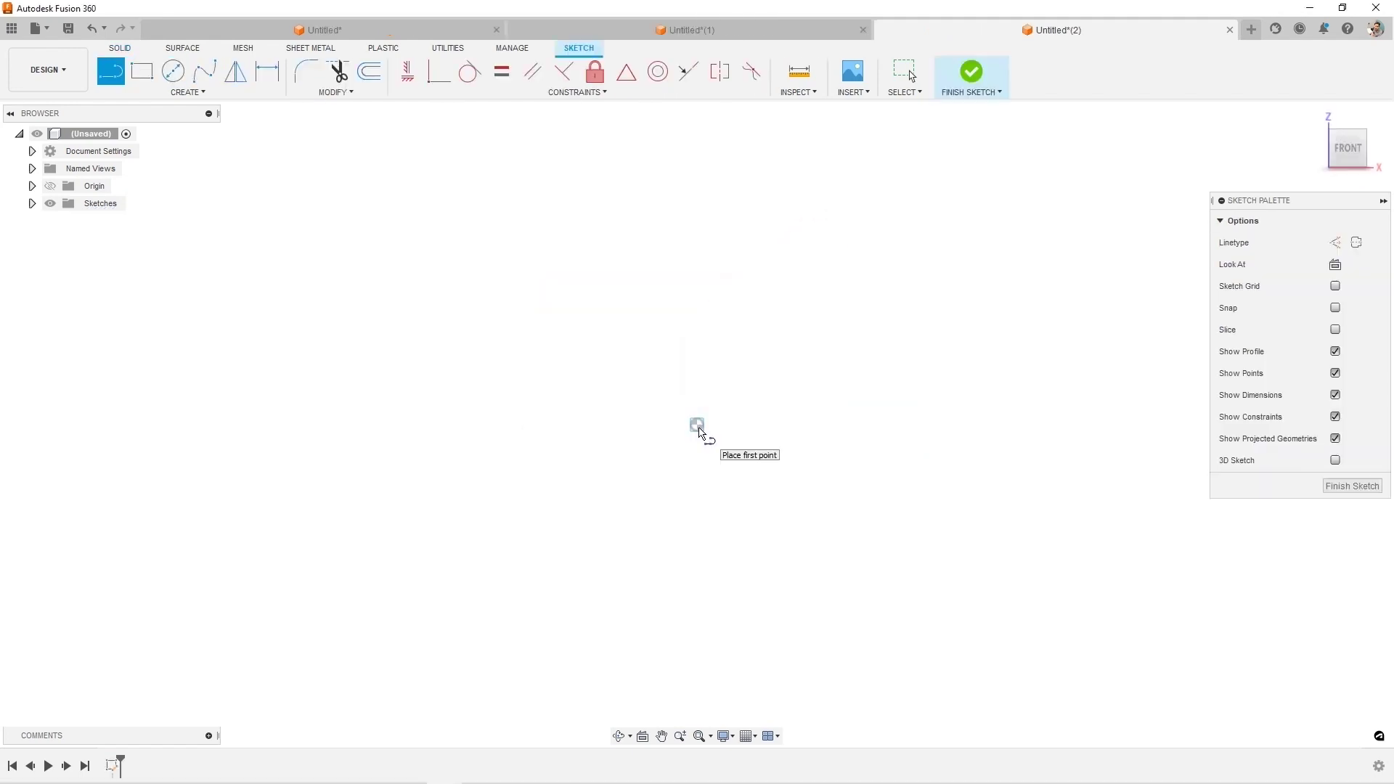
Draw a closed three-step line profile that starts and ends at the origin
click(697, 425)
click(697, 314)
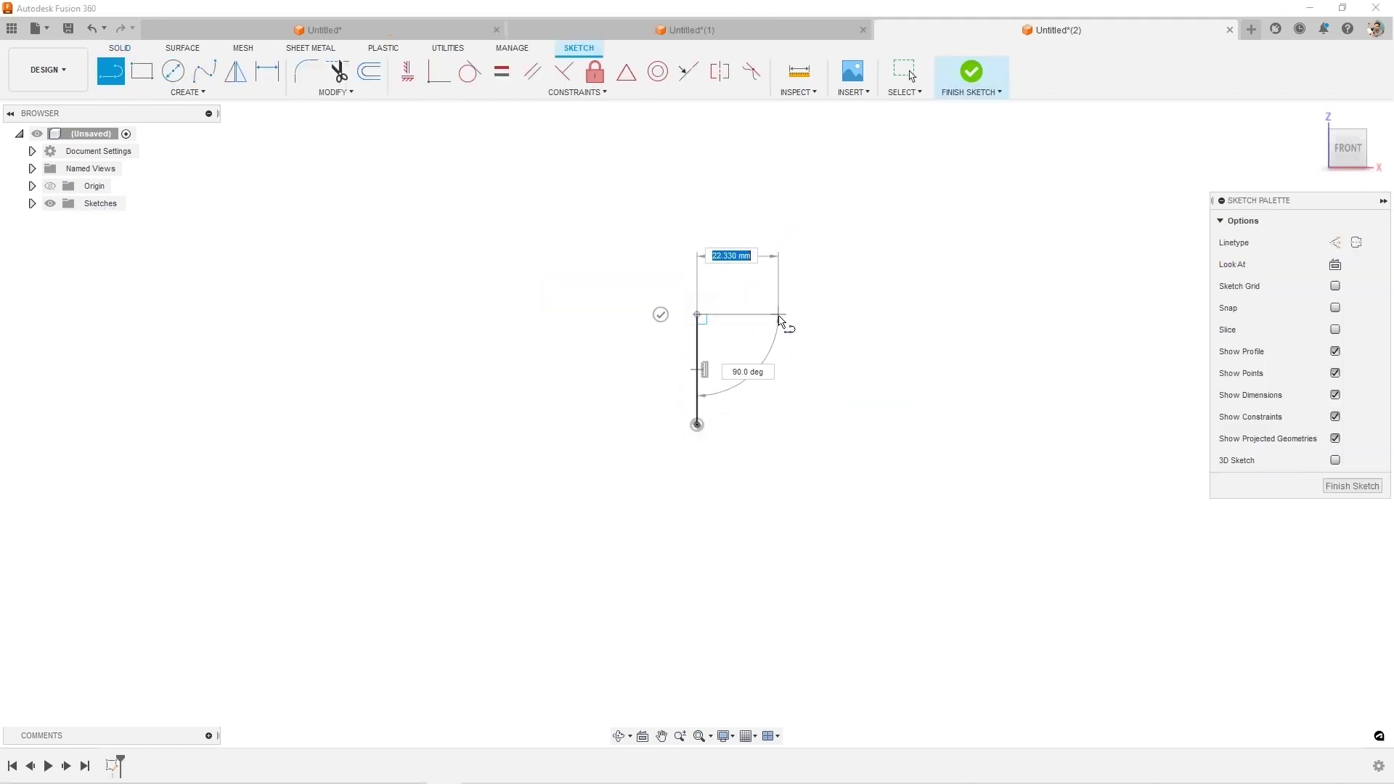
click(779, 314)
click(778, 376)
click(862, 376)
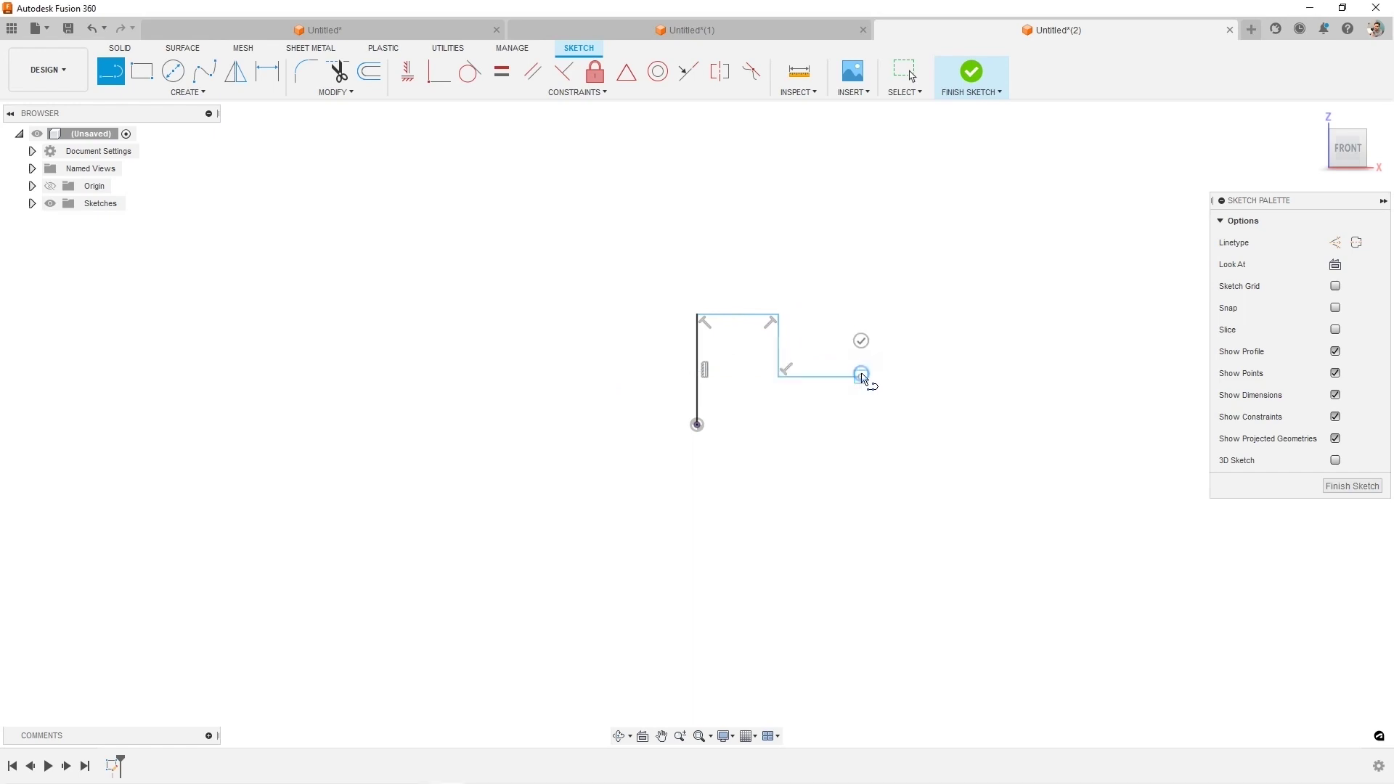
click(861, 402)
click(929, 402)
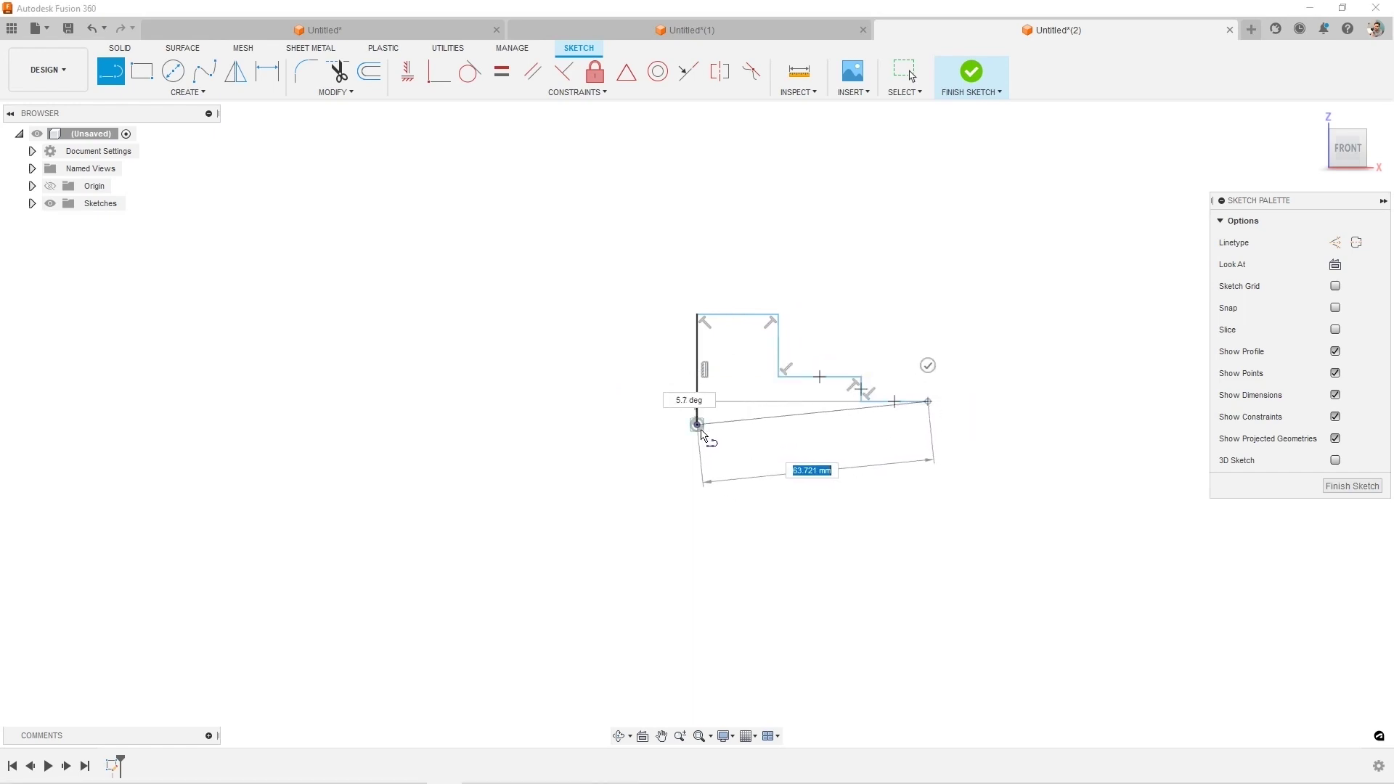
click(927, 428)
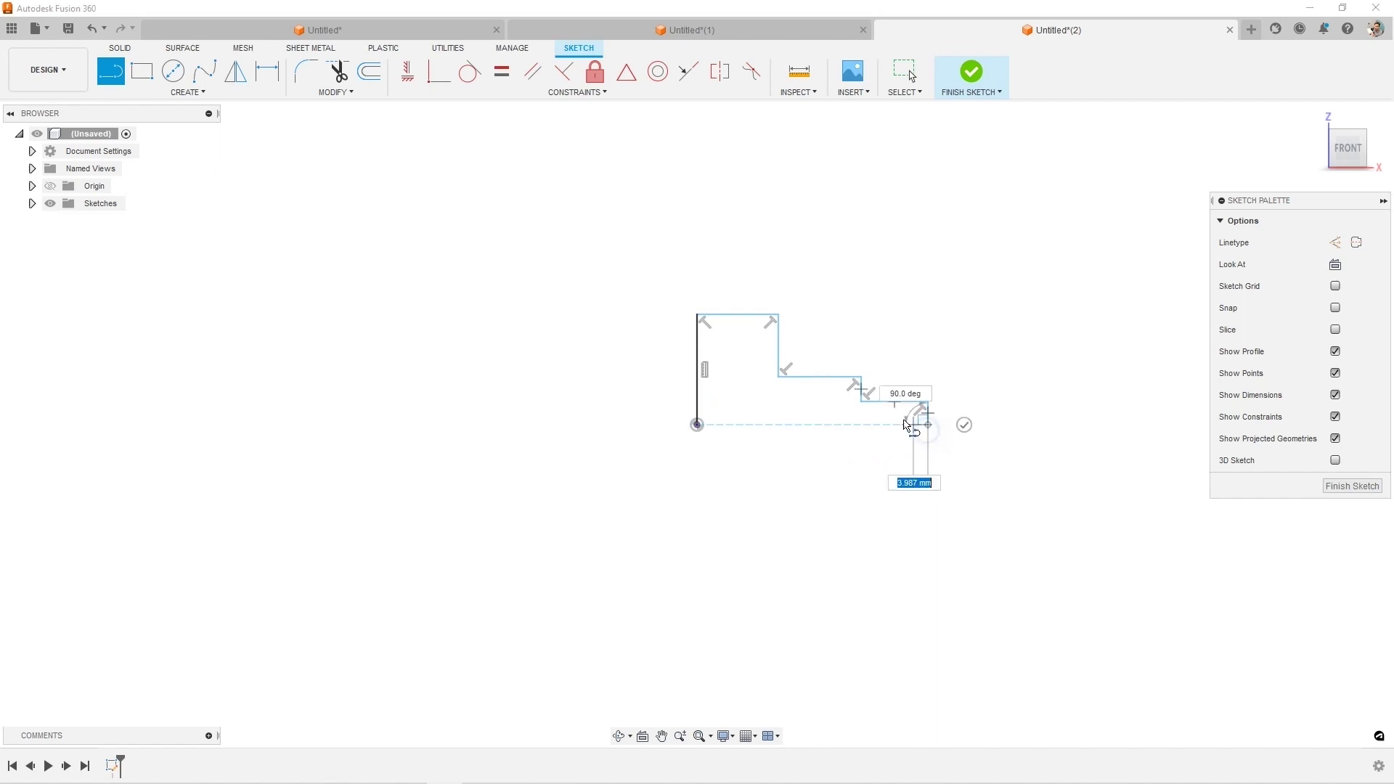
click(697, 426)
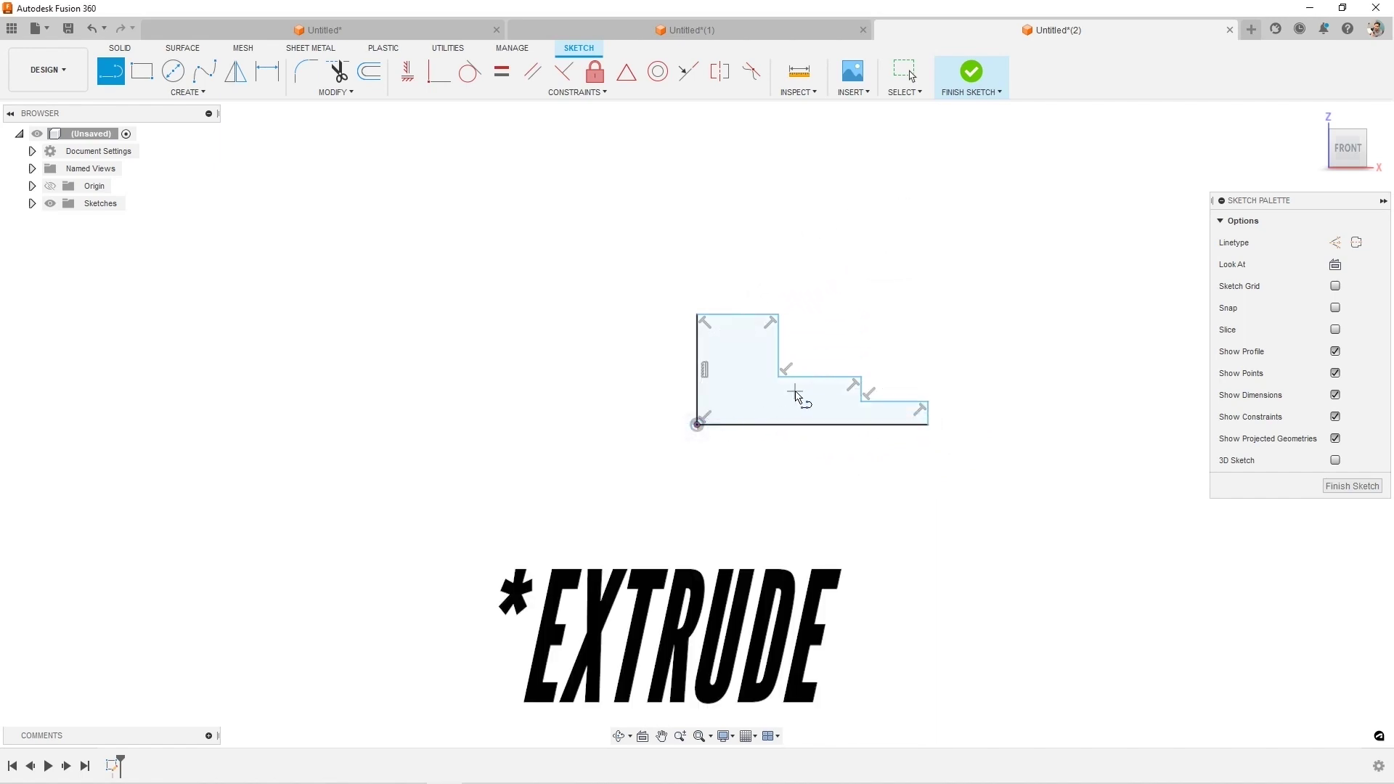
scroll(824, 384, up, 3)
key(Escape)
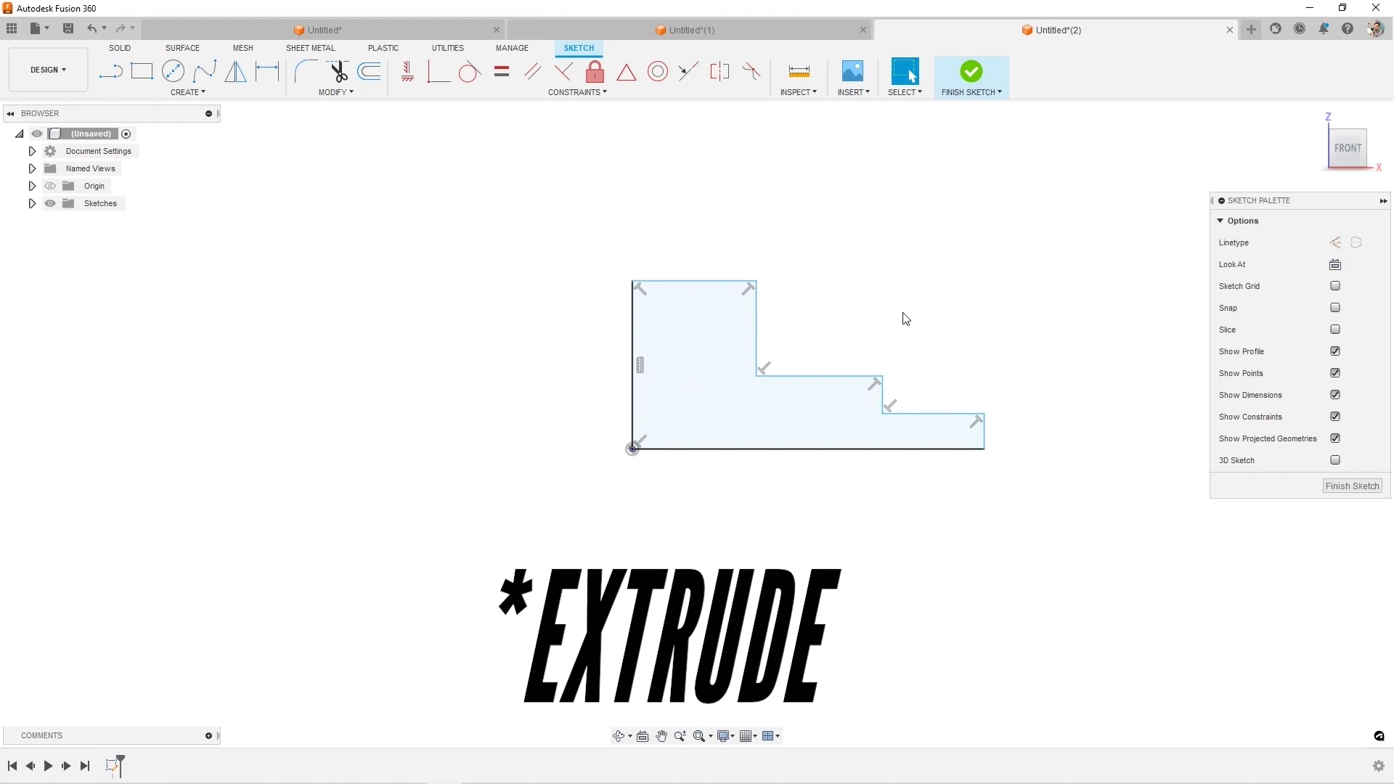
mouse_move(906, 319)
shift+middle_down()
mouse_move(886, 320)
mouse_move(877, 350)
shift+middle_up()
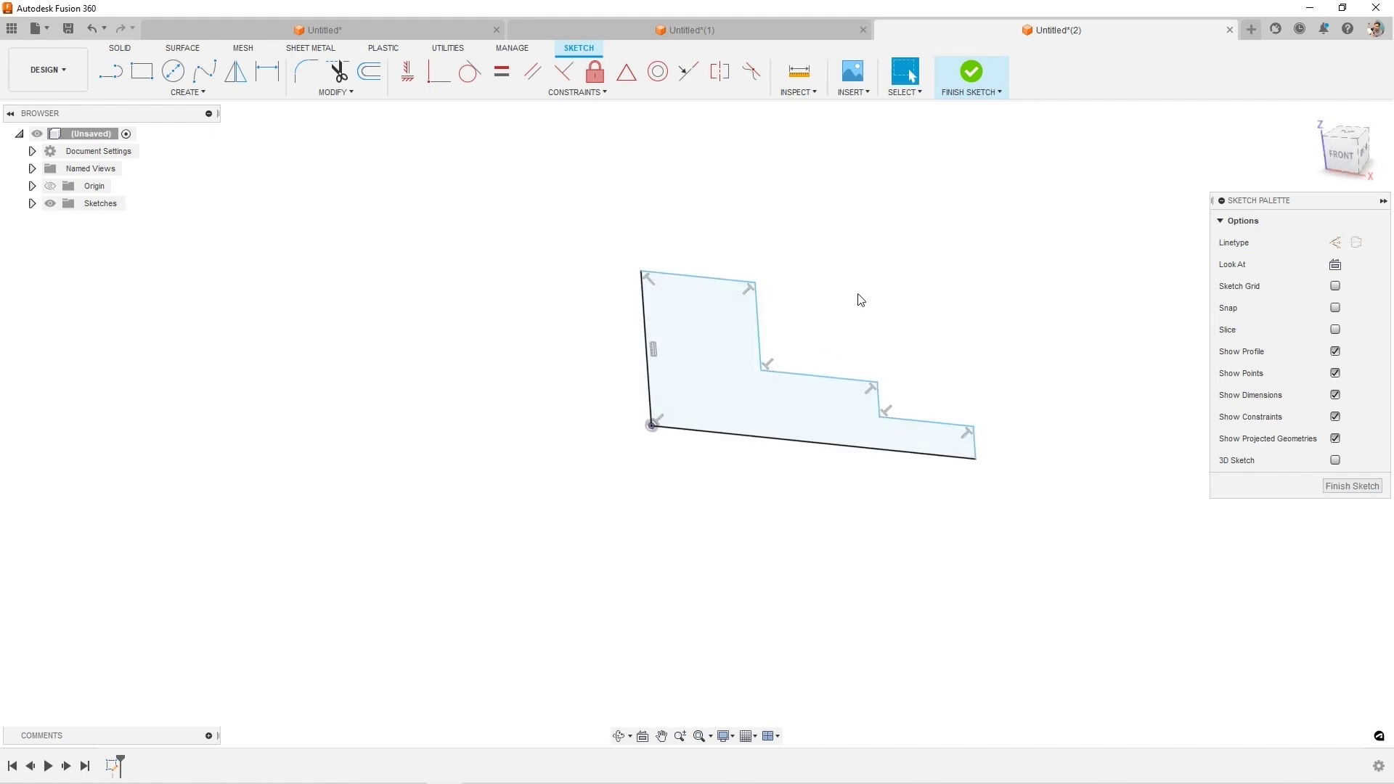
Revolve the stepped profile 360° around its bottom edge into a solid shaft
text(sREV)
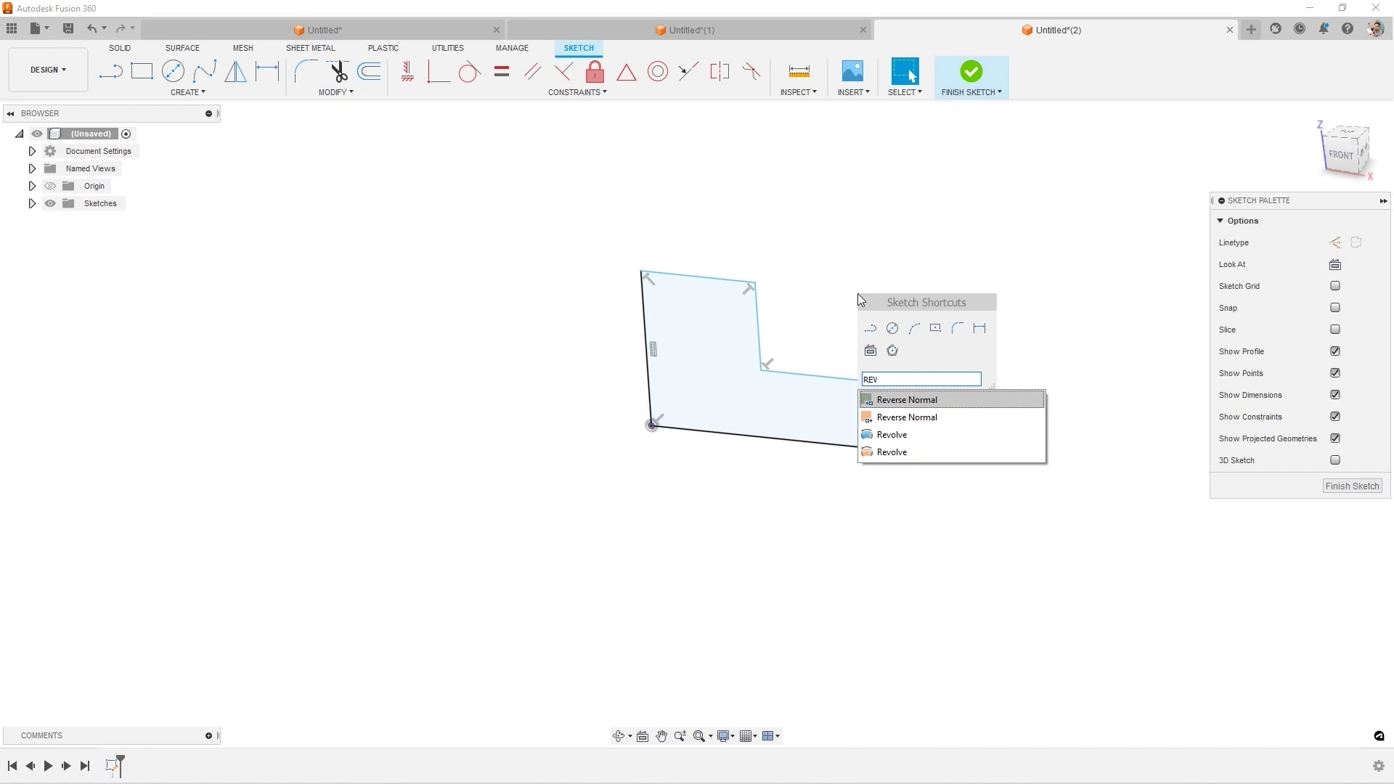
click(887, 450)
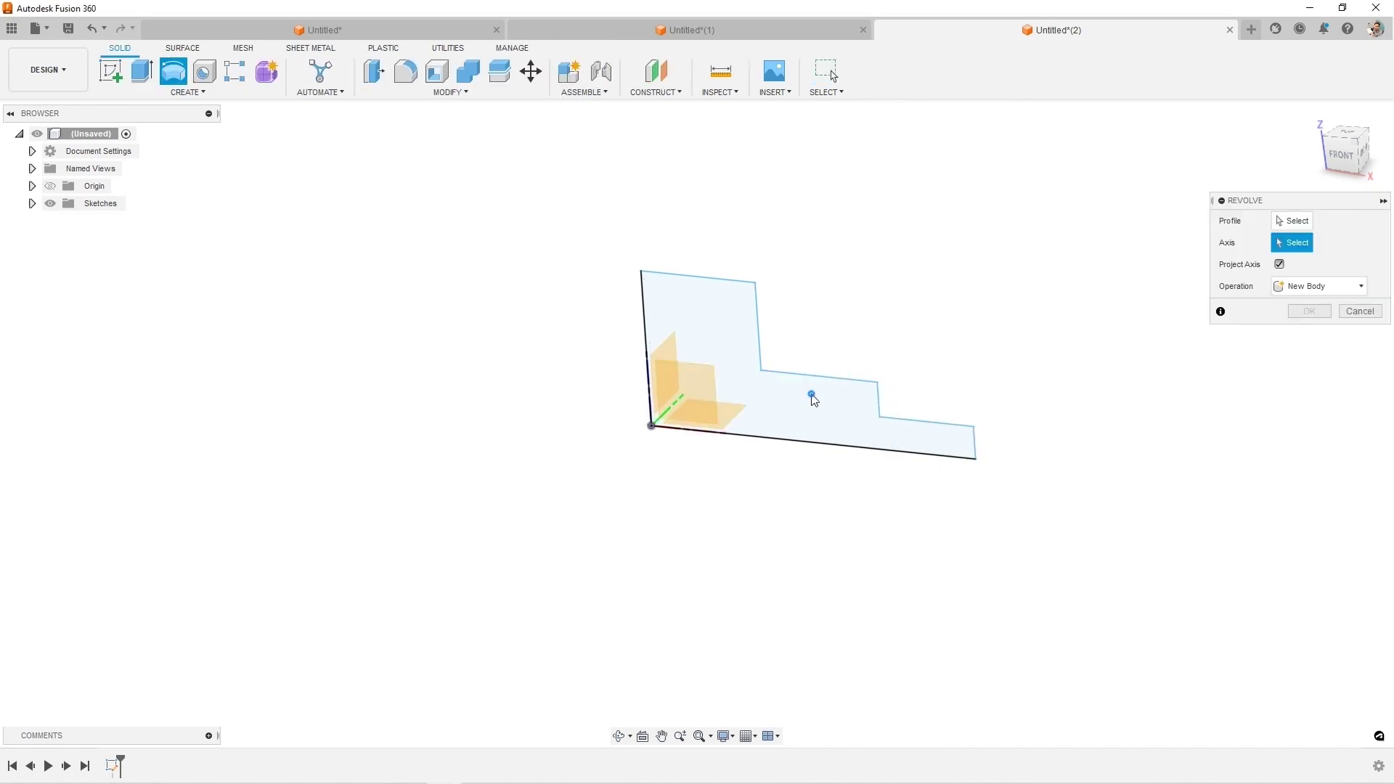
click(1295, 222)
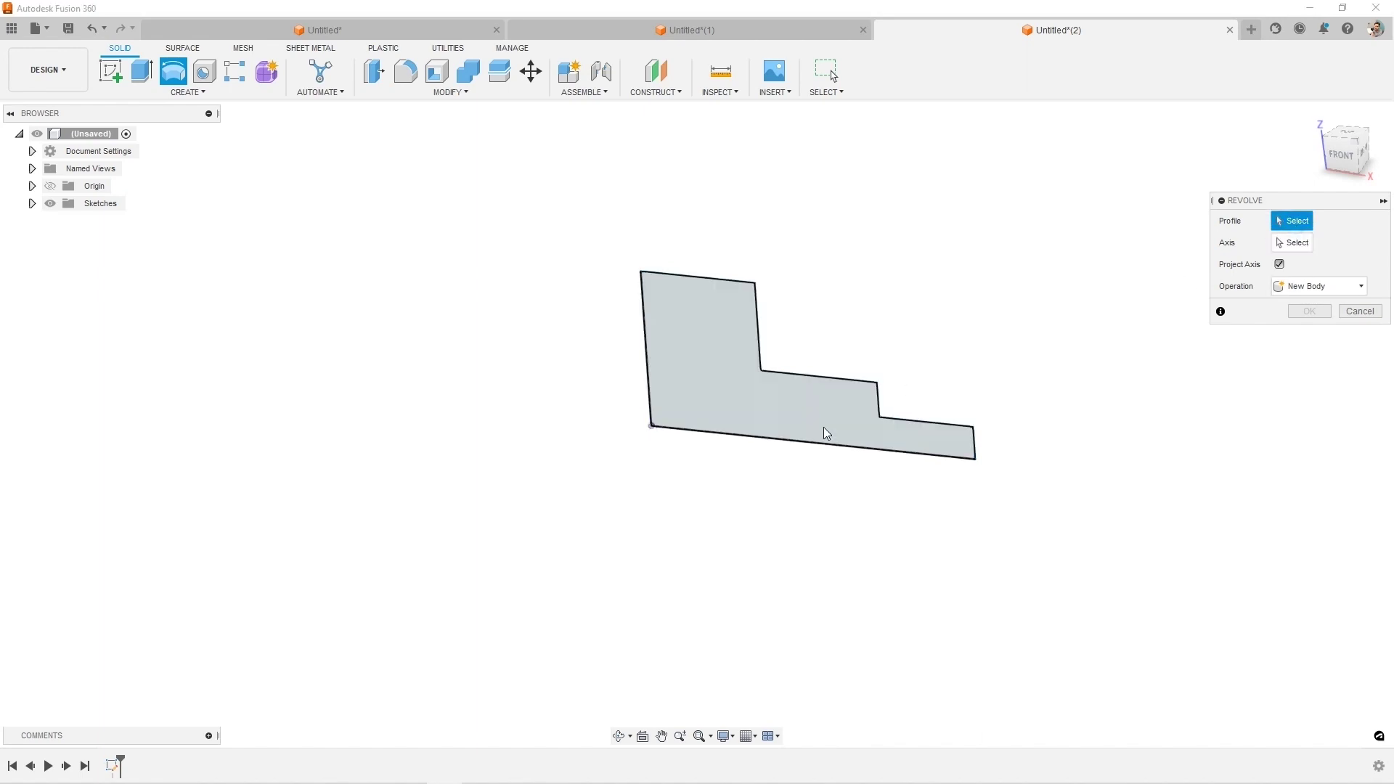
click(808, 410)
click(1293, 242)
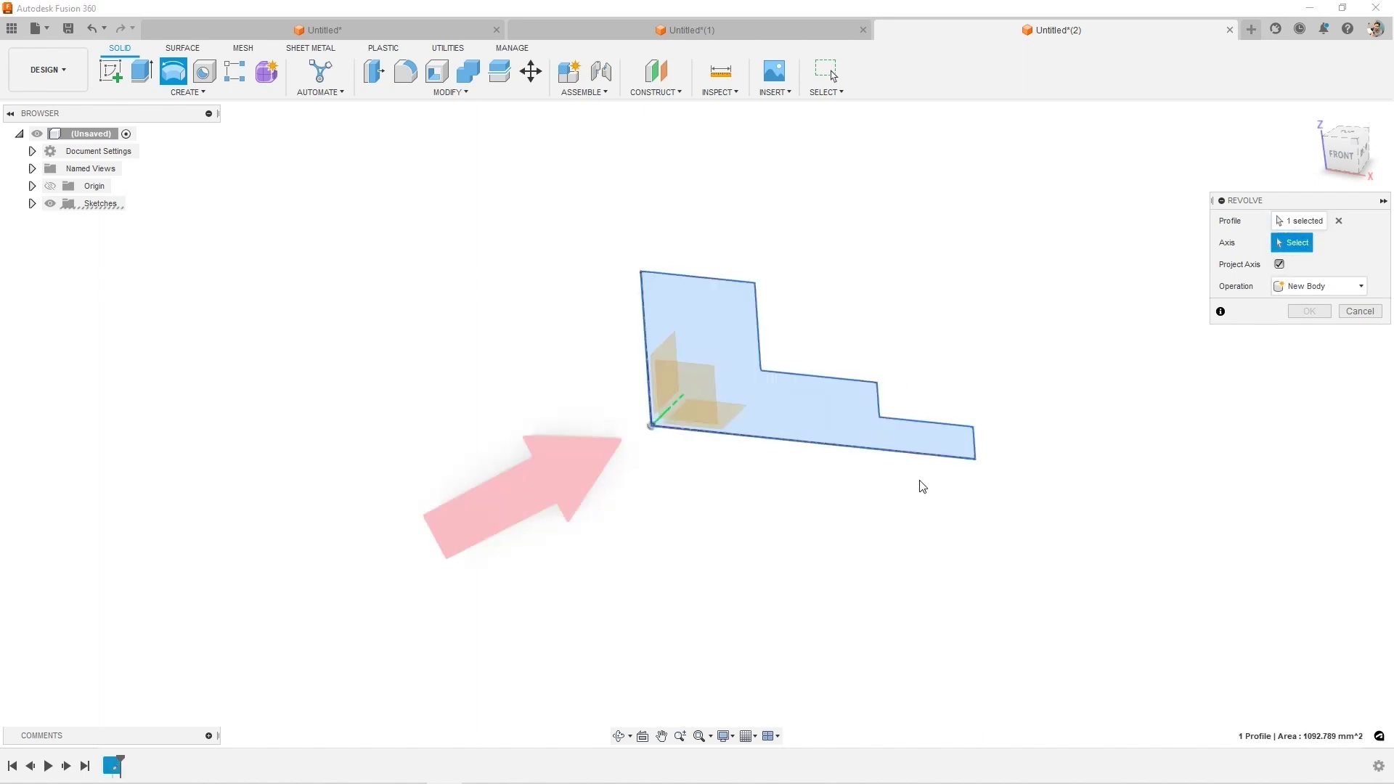
click(888, 454)
shift+middle_drag(900, 454, 1060, 395)
click(1309, 376)
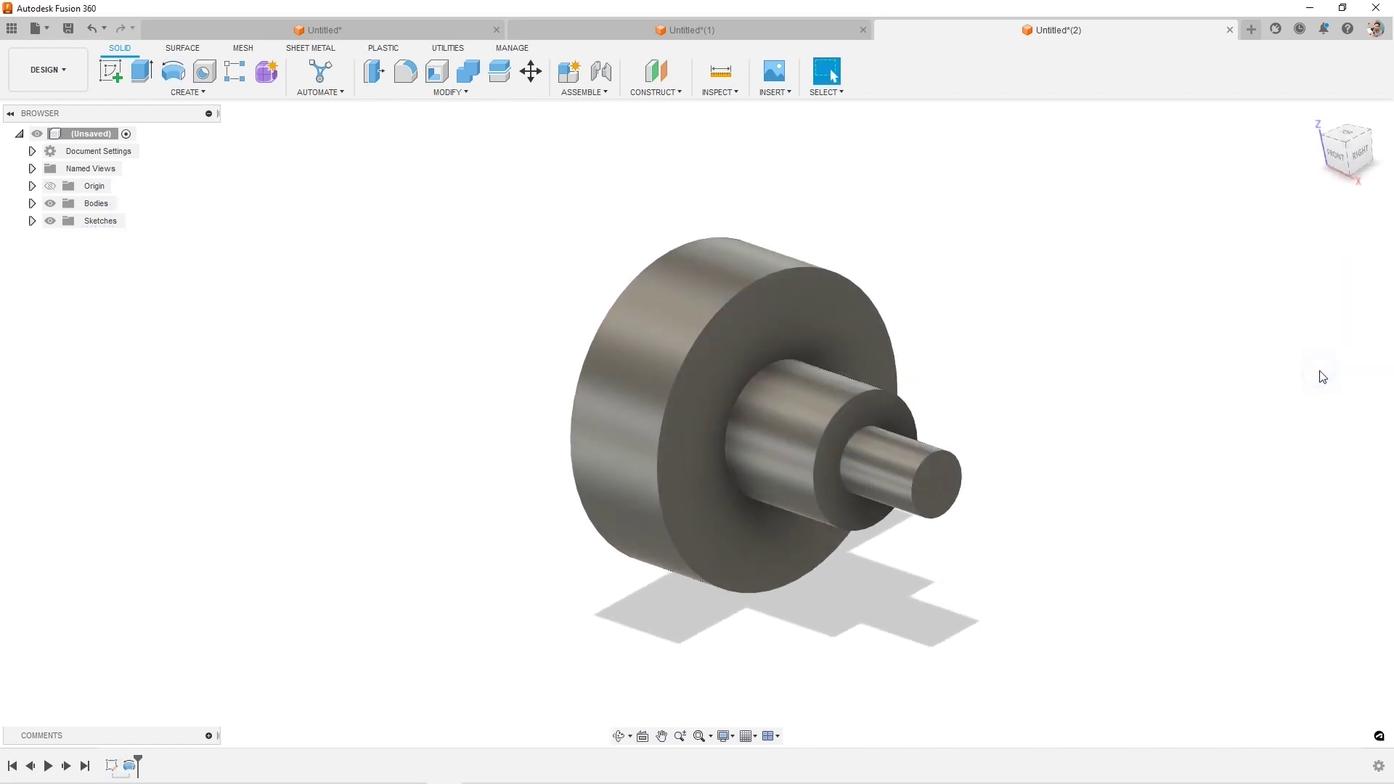
shift+middle_drag(567, 441, 585, 405)
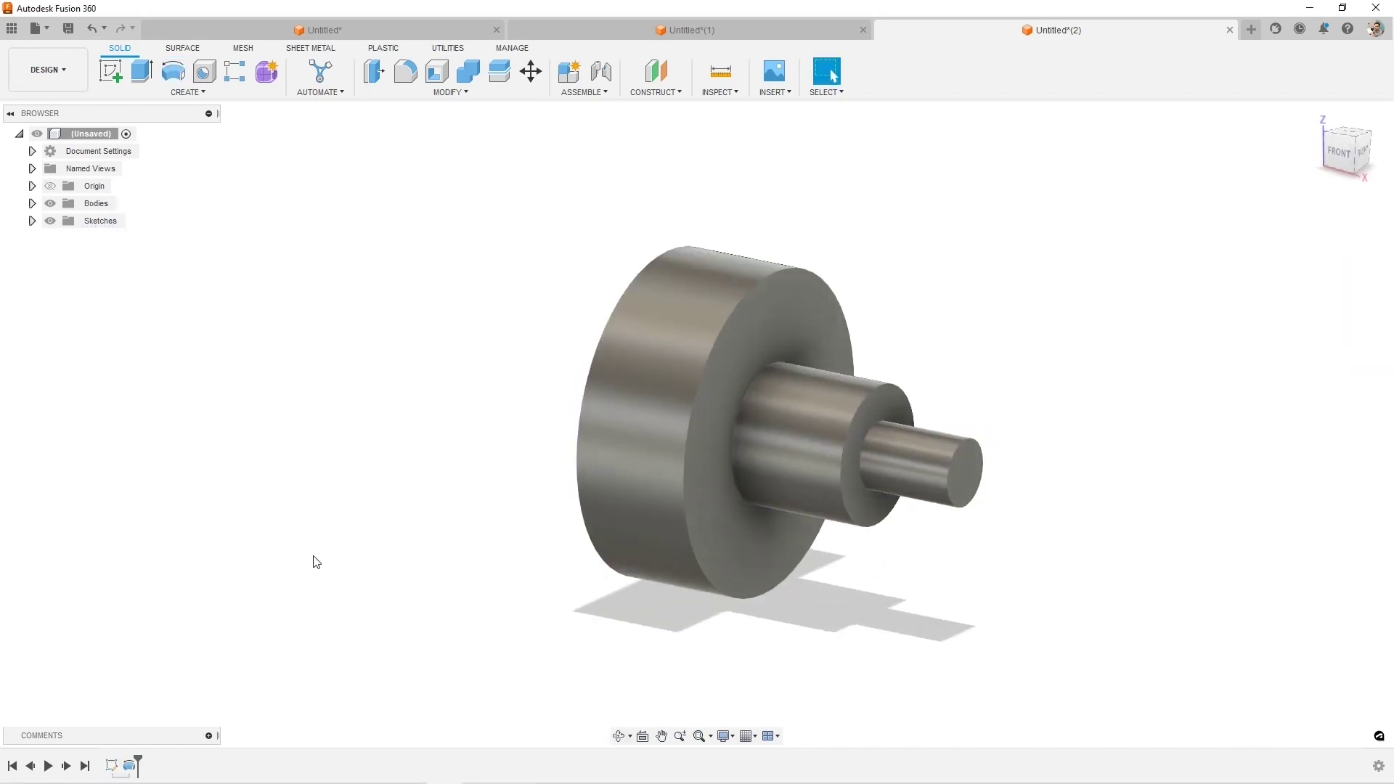
Edit the shaft sketch, moving both vertical step lines left and raising the middle horizontal line
right_click(114, 762)
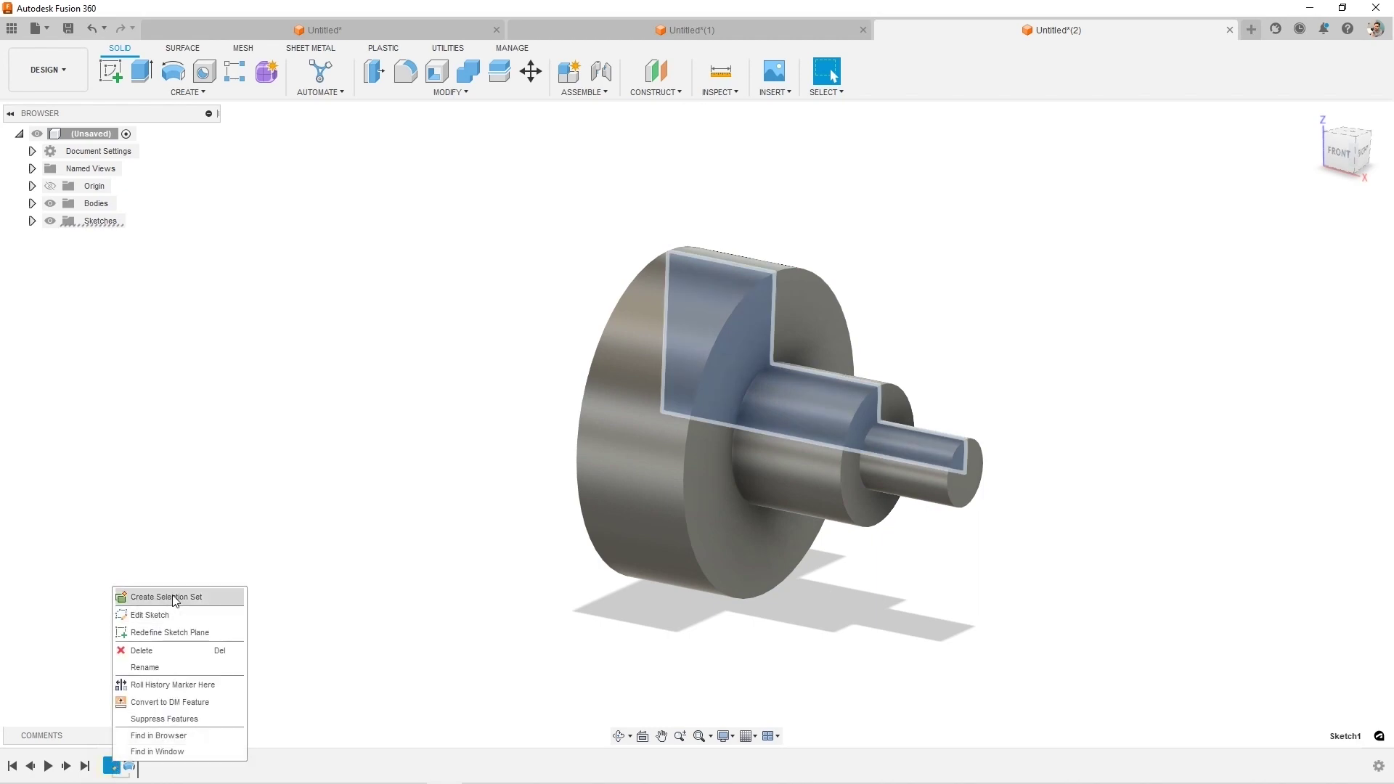
click(176, 614)
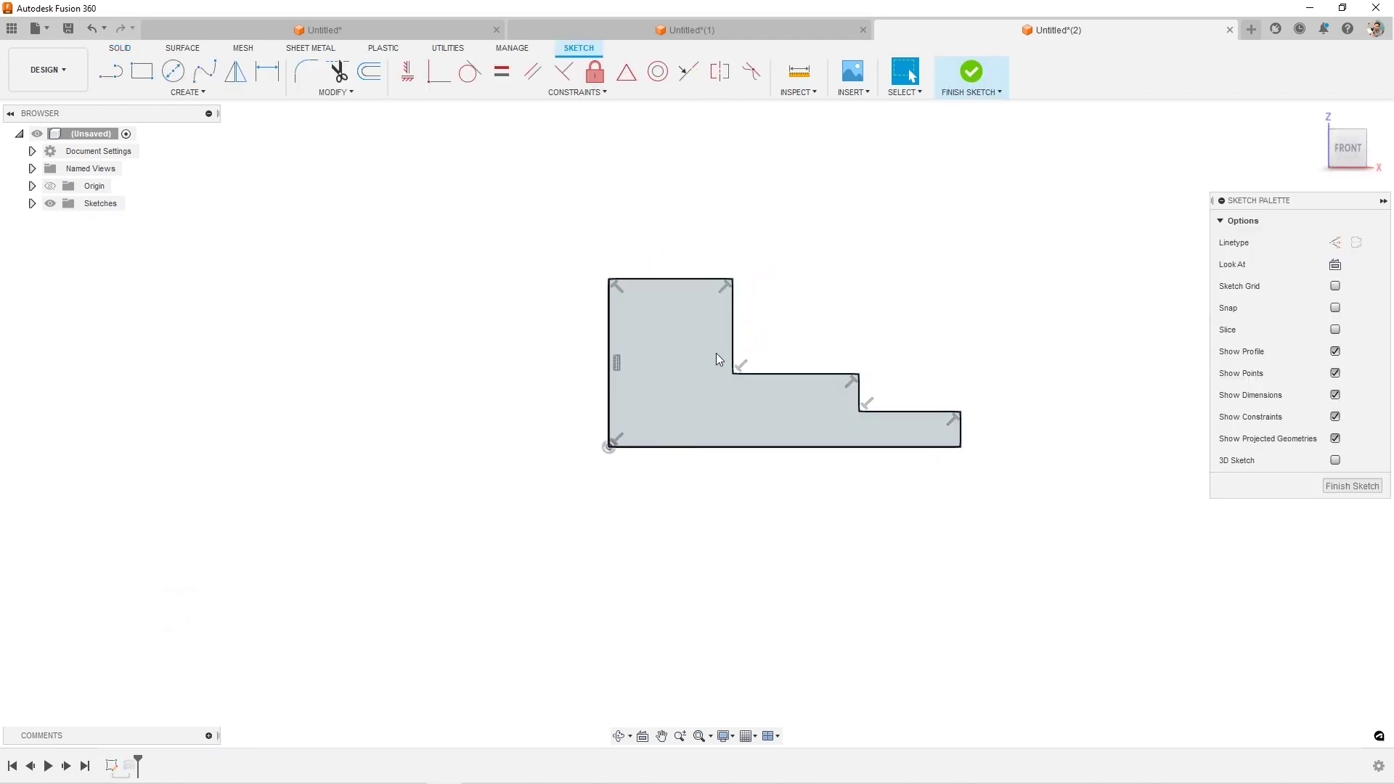
drag(733, 332, 716, 335)
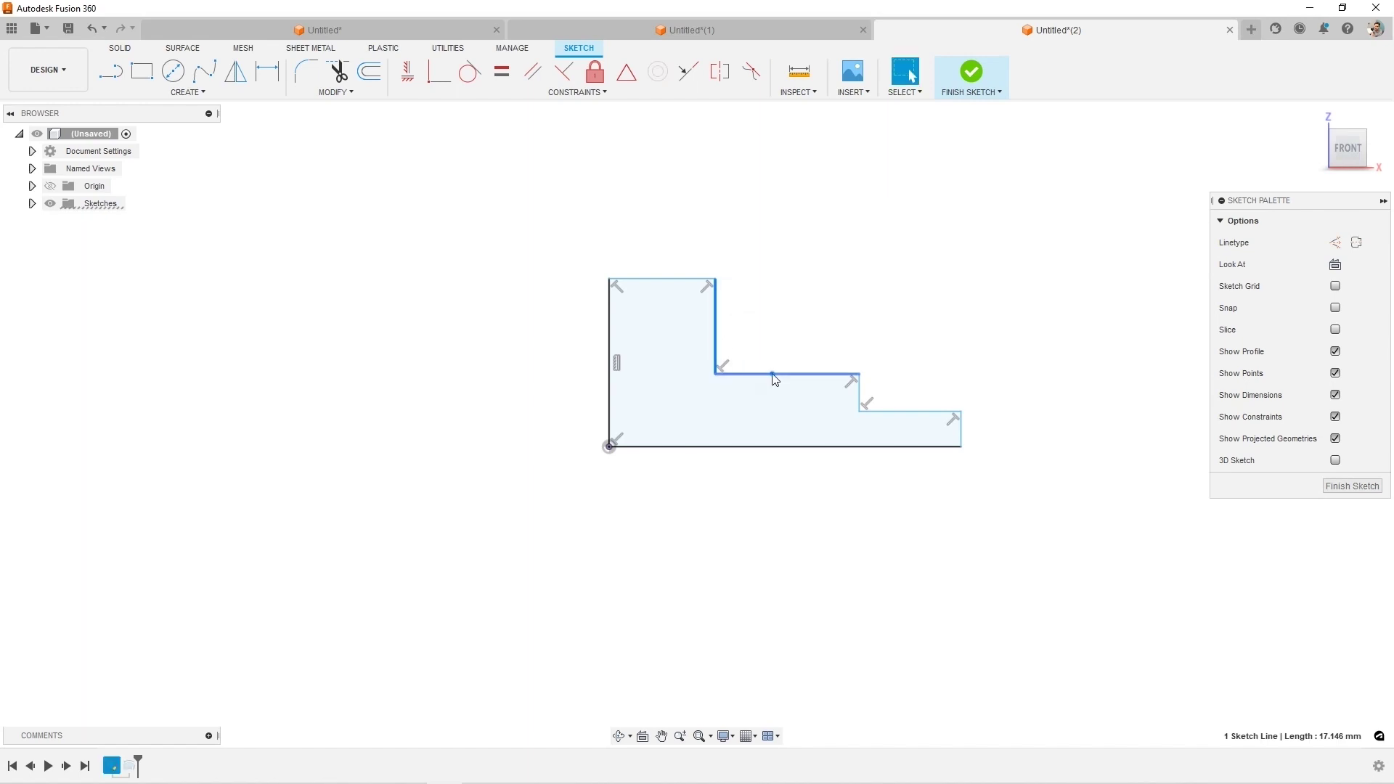
drag(772, 373, 749, 357)
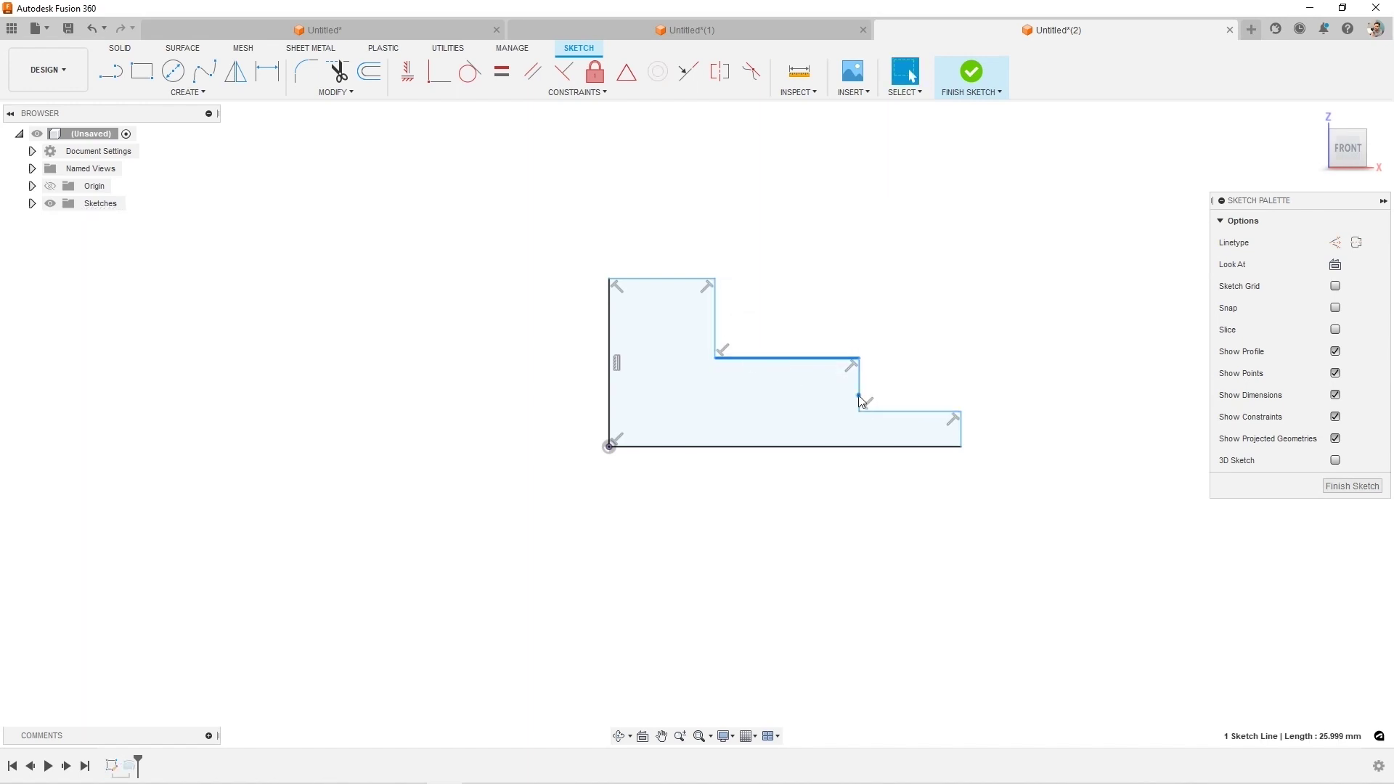
drag(860, 398, 828, 398)
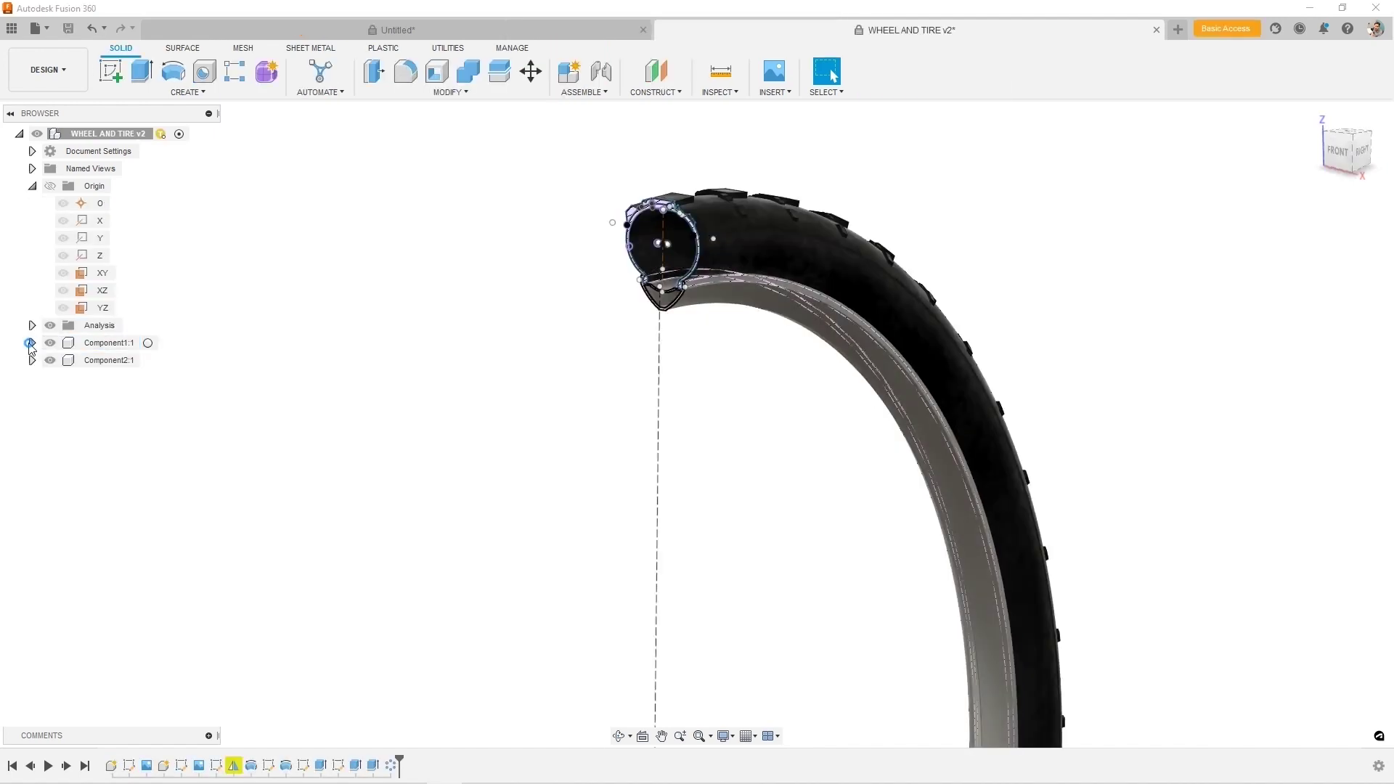
Hide the sketches of Component2:1 in the wheel model browser
click(32, 343)
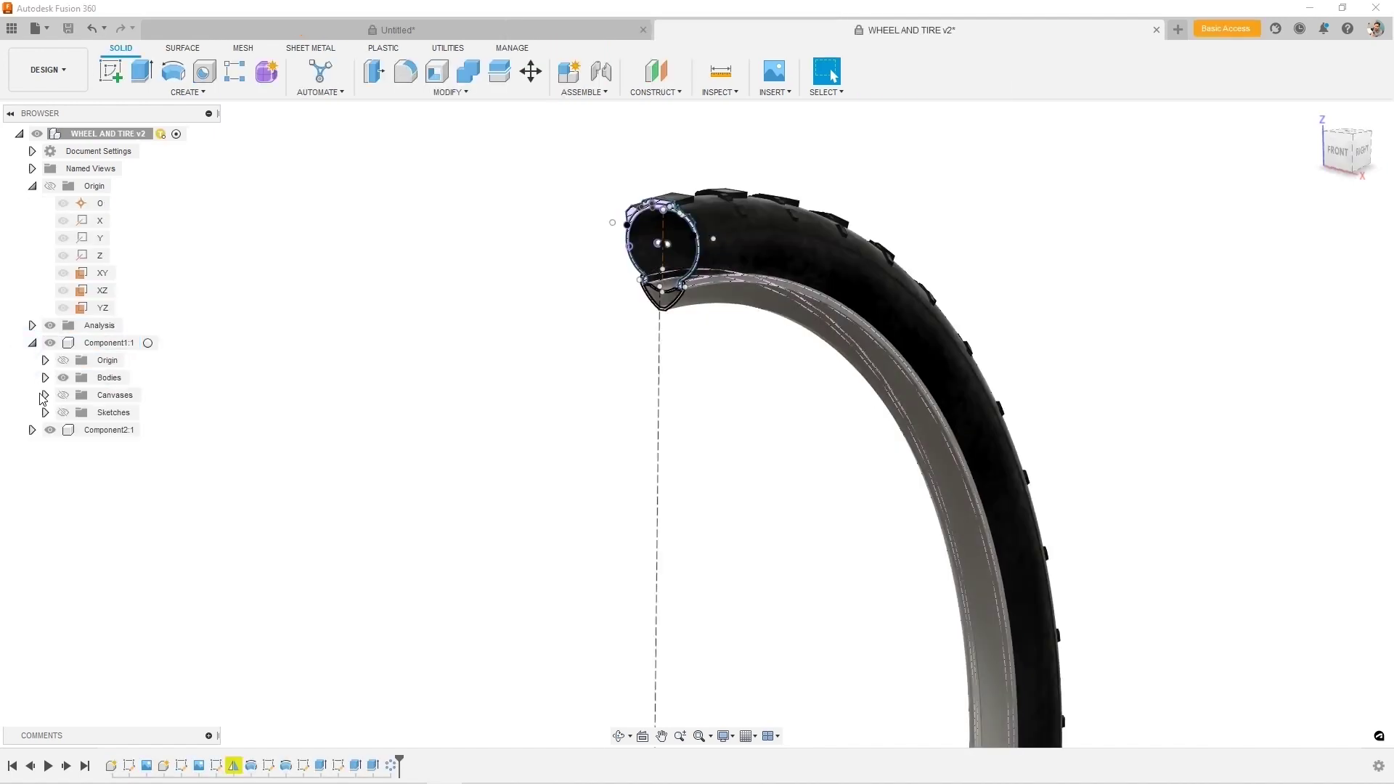
click(32, 430)
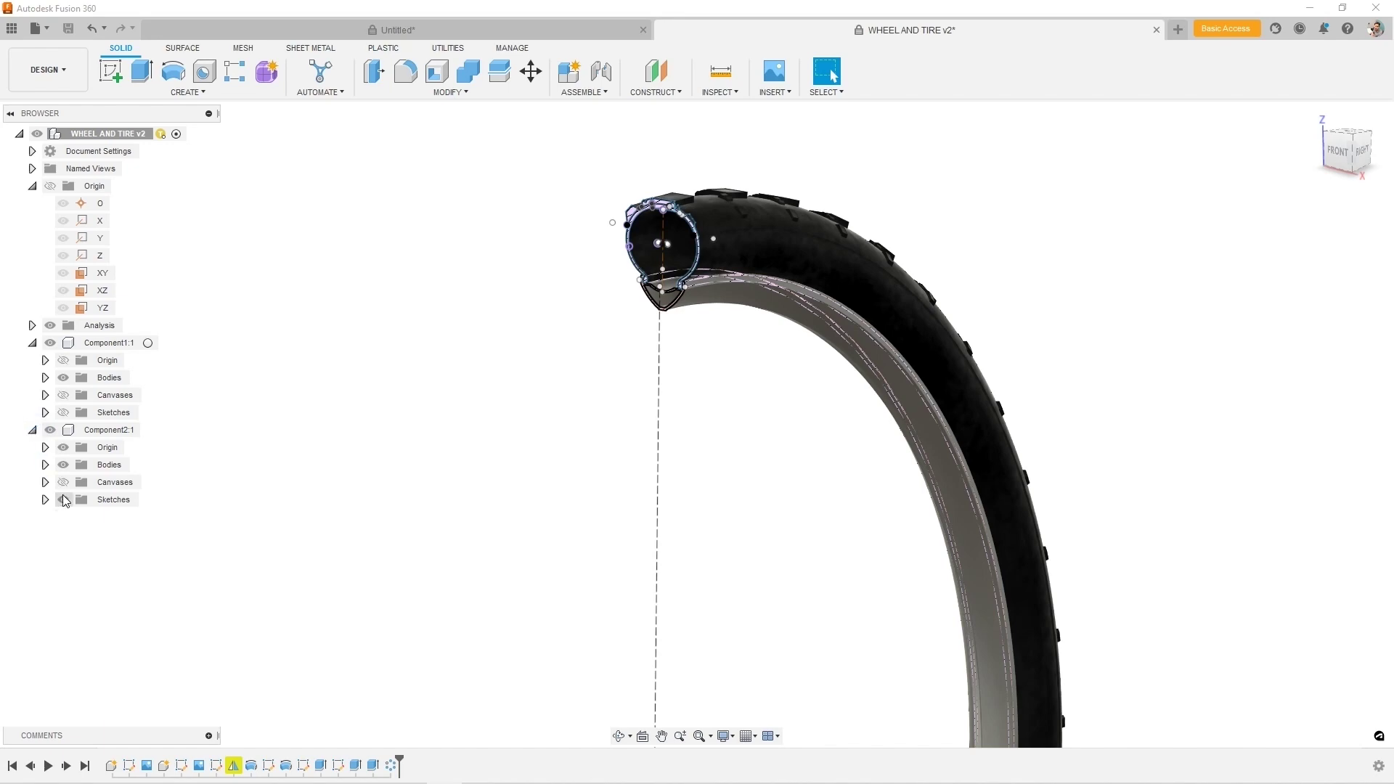
click(63, 500)
Bring up the Change Keyboard Shortcut setting for Revolve in a new design
scroll(703, 232, up, 5)
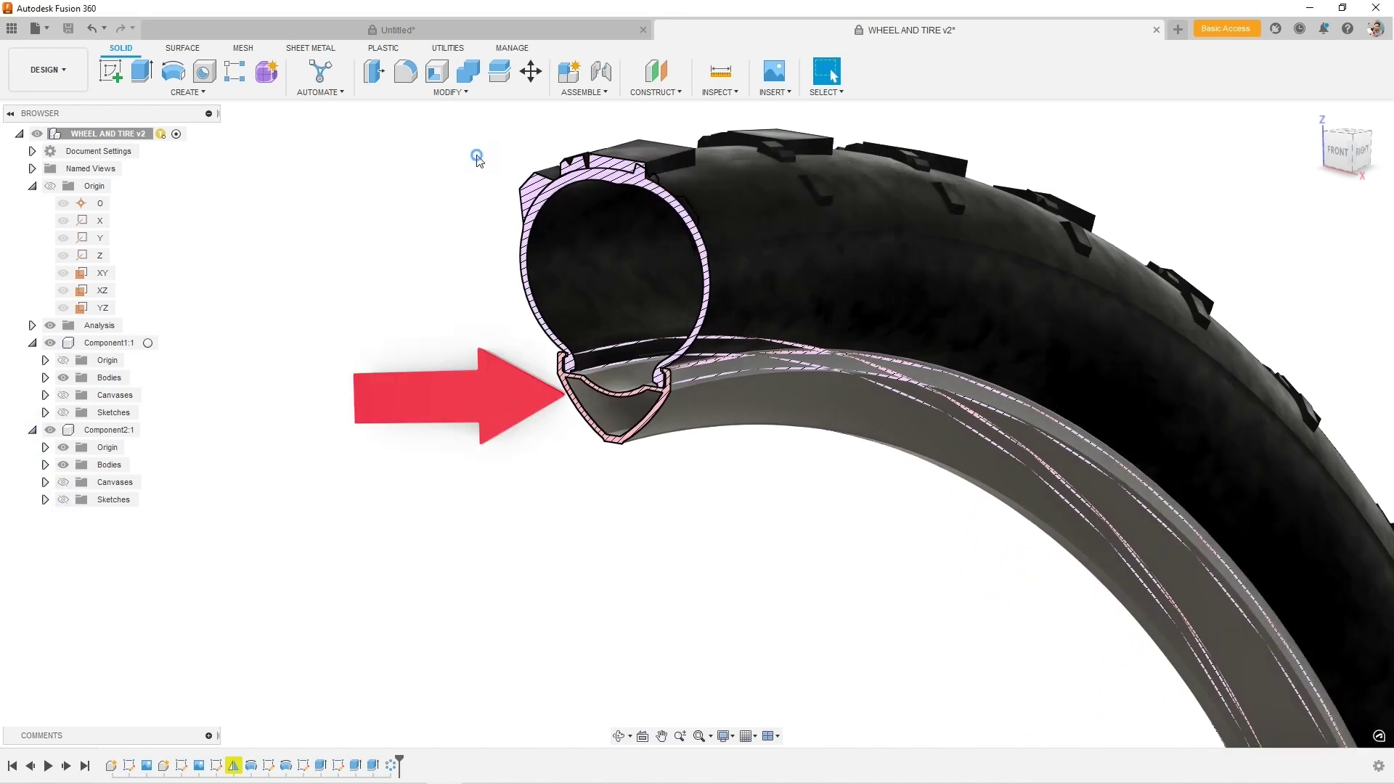
scroll(501, 294, up, 3)
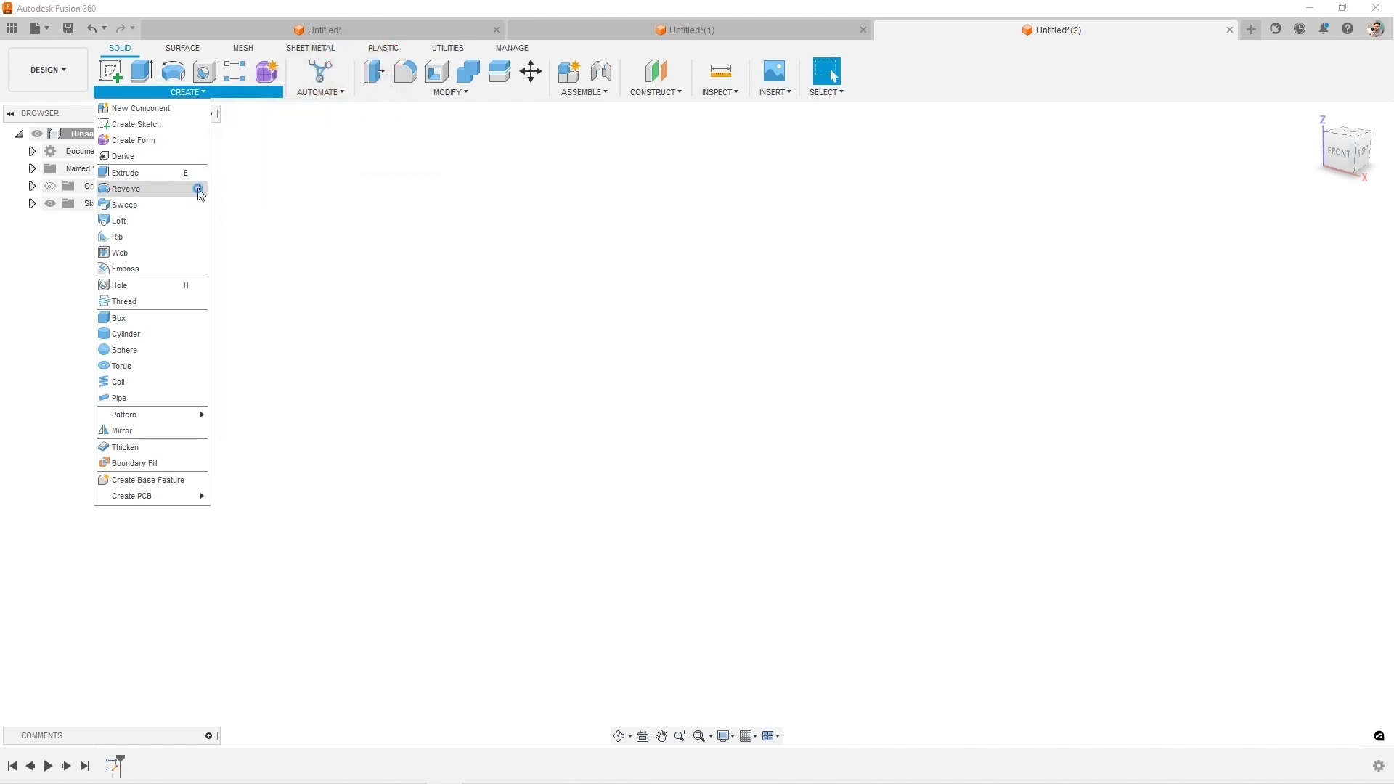
click(199, 189)
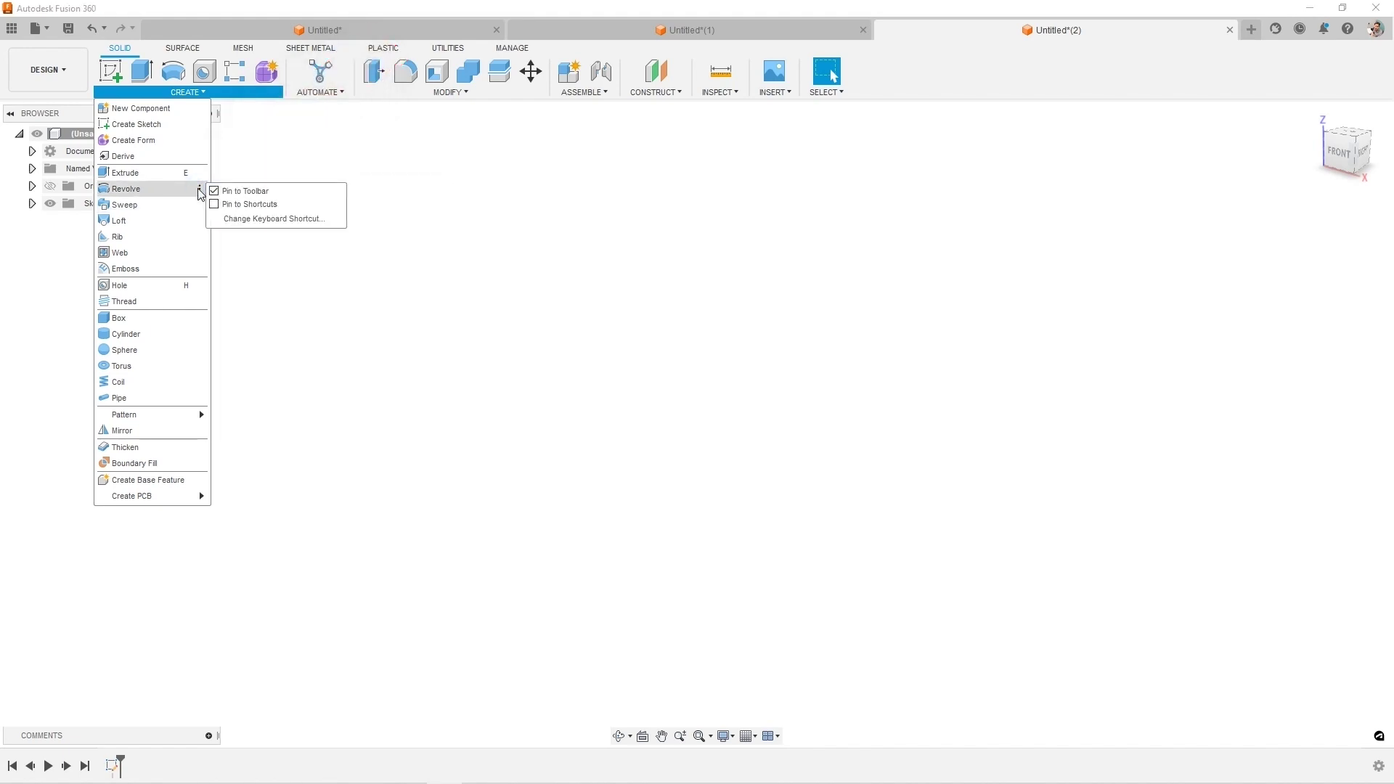
click(254, 217)
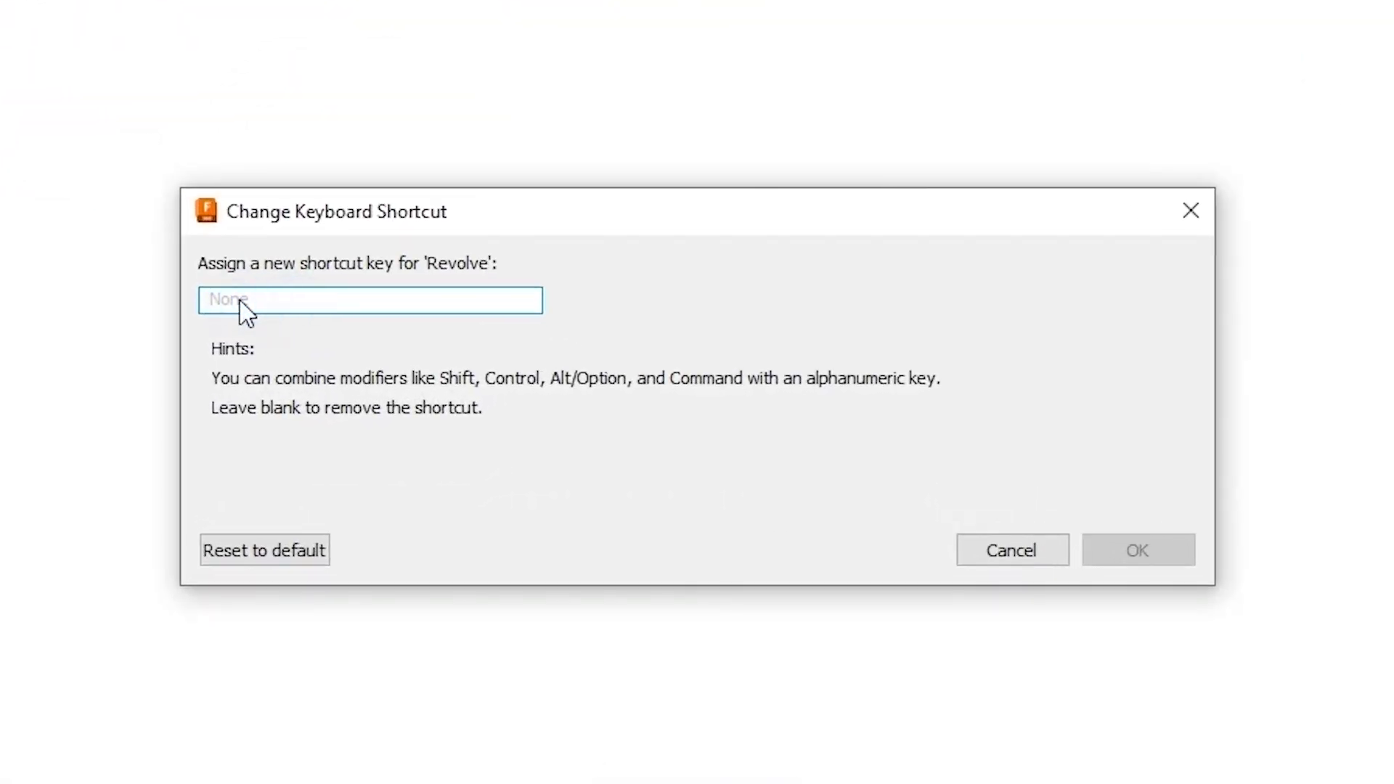
Assign Shift+R as the Revolve keyboard shortcut and begin a sketch in a new design
text(r)
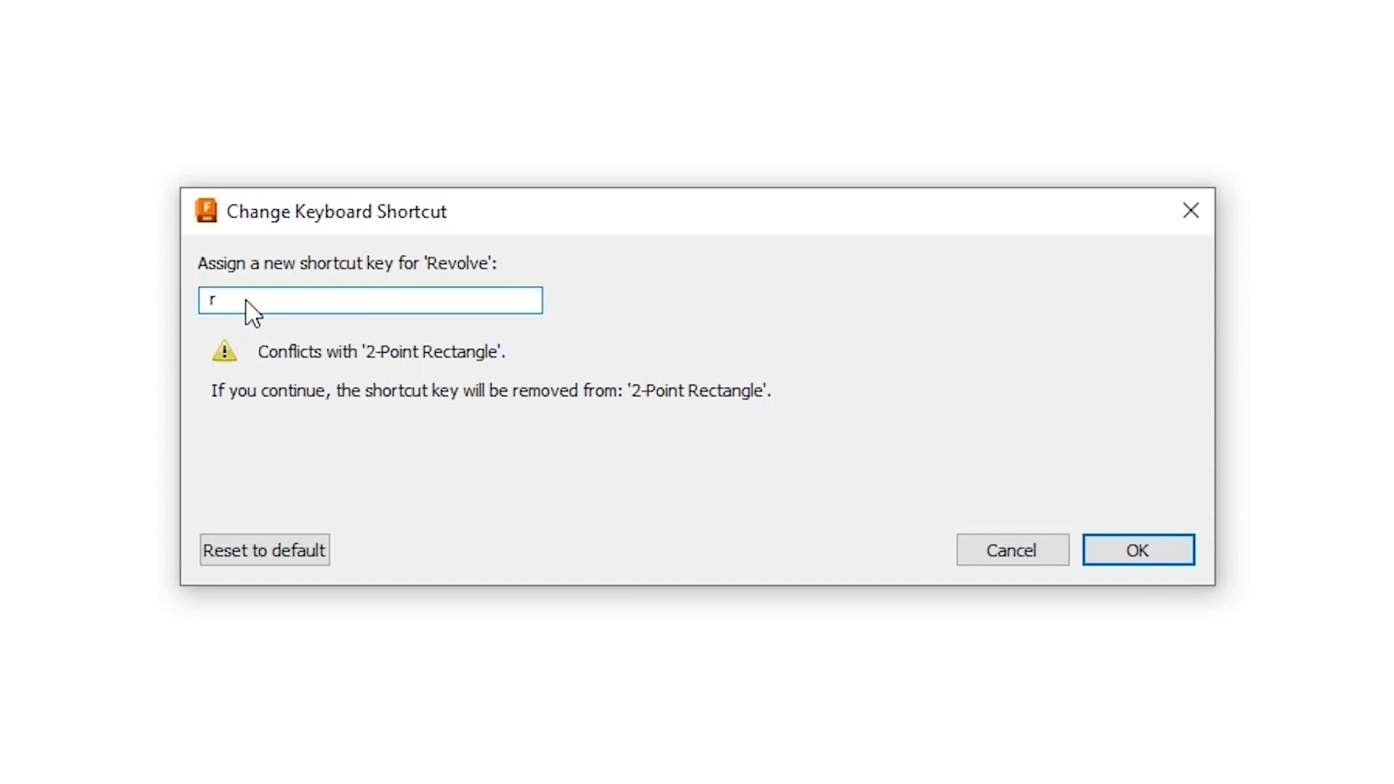
key(BackSpace)
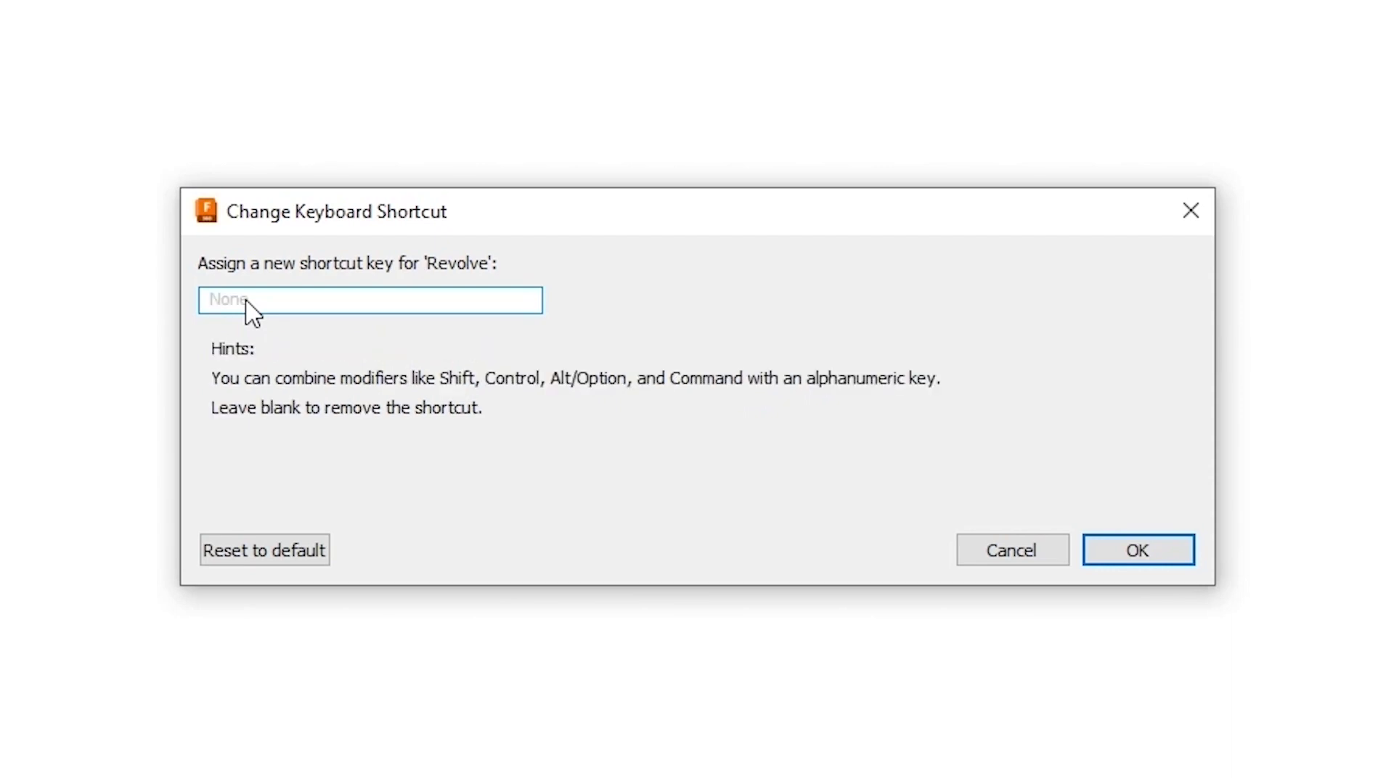
key(shift)
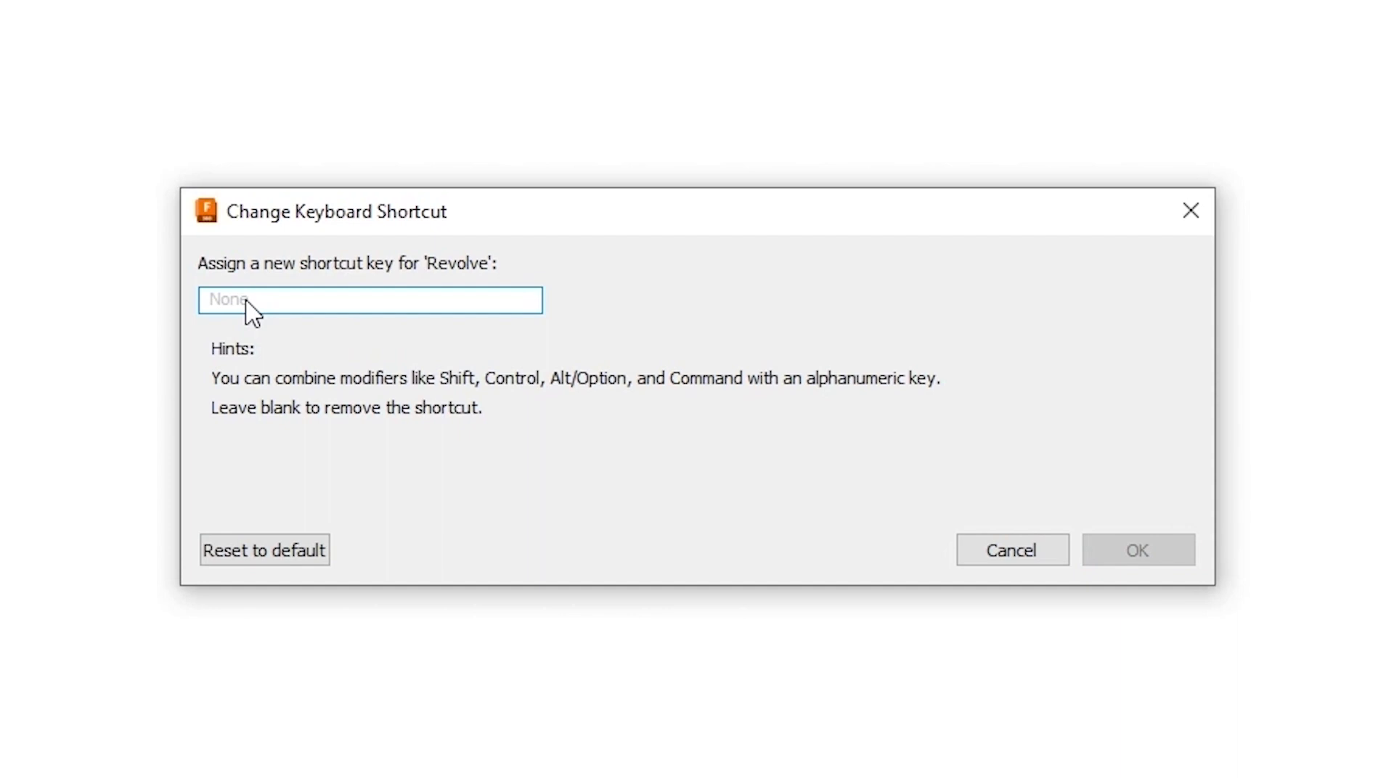
key(shift)
key(shift+r)
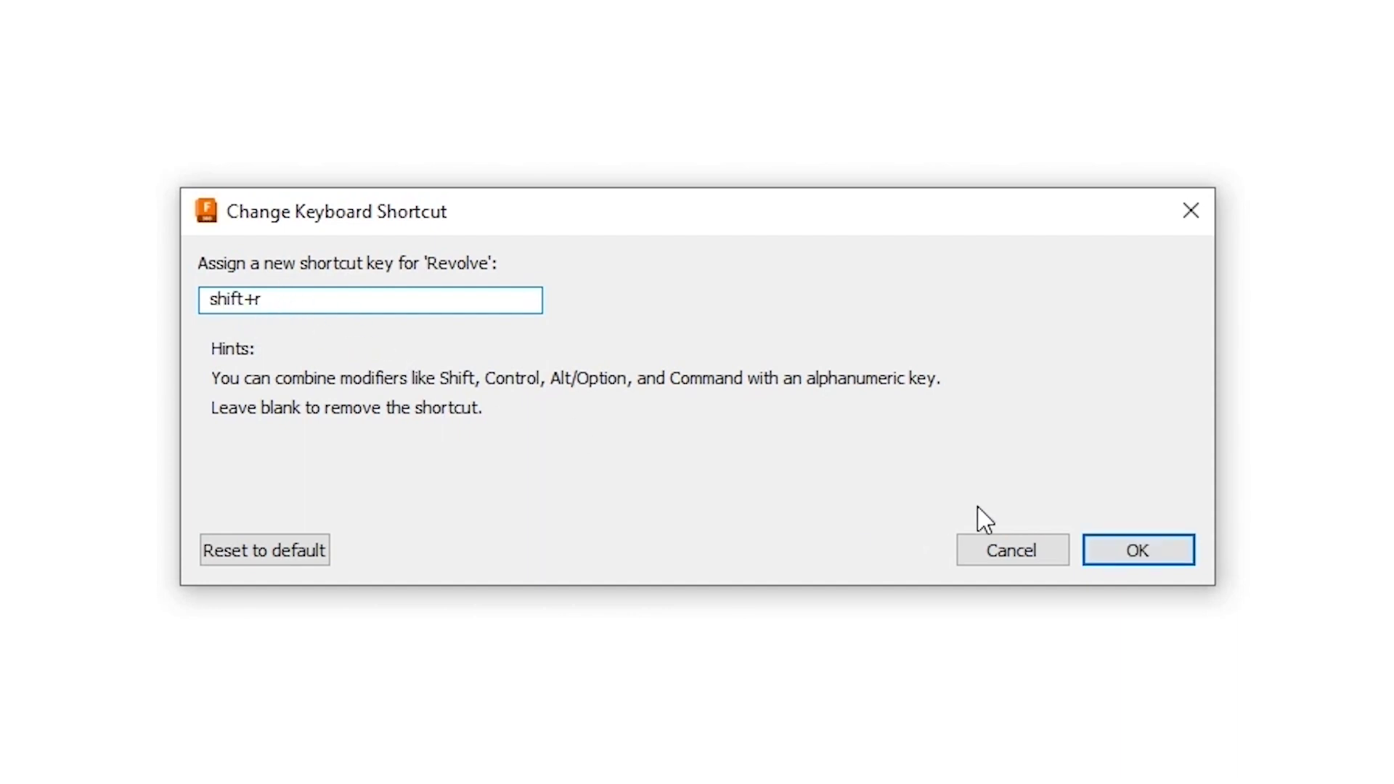
click(1138, 551)
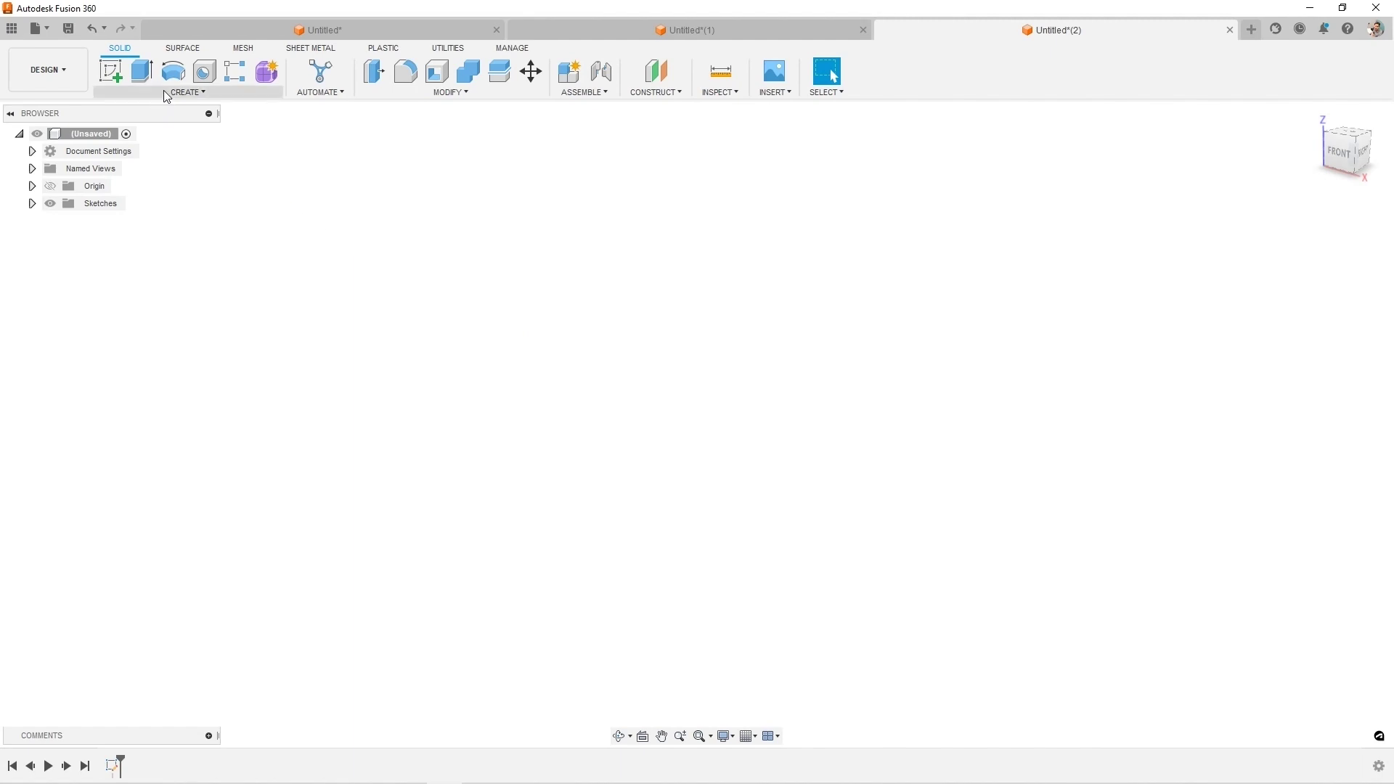
click(166, 91)
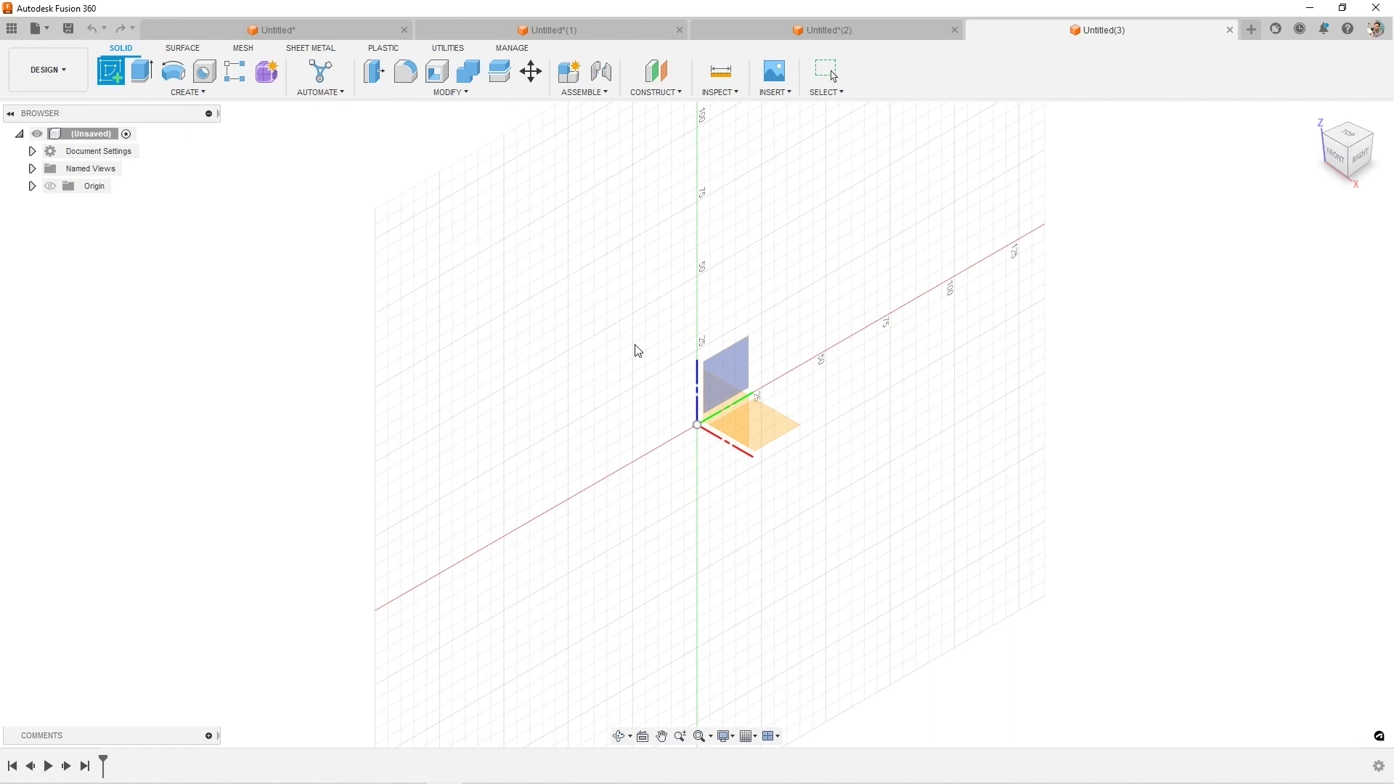
Draw a closed four-sided tapered cup profile on the front plane from the origin
click(731, 404)
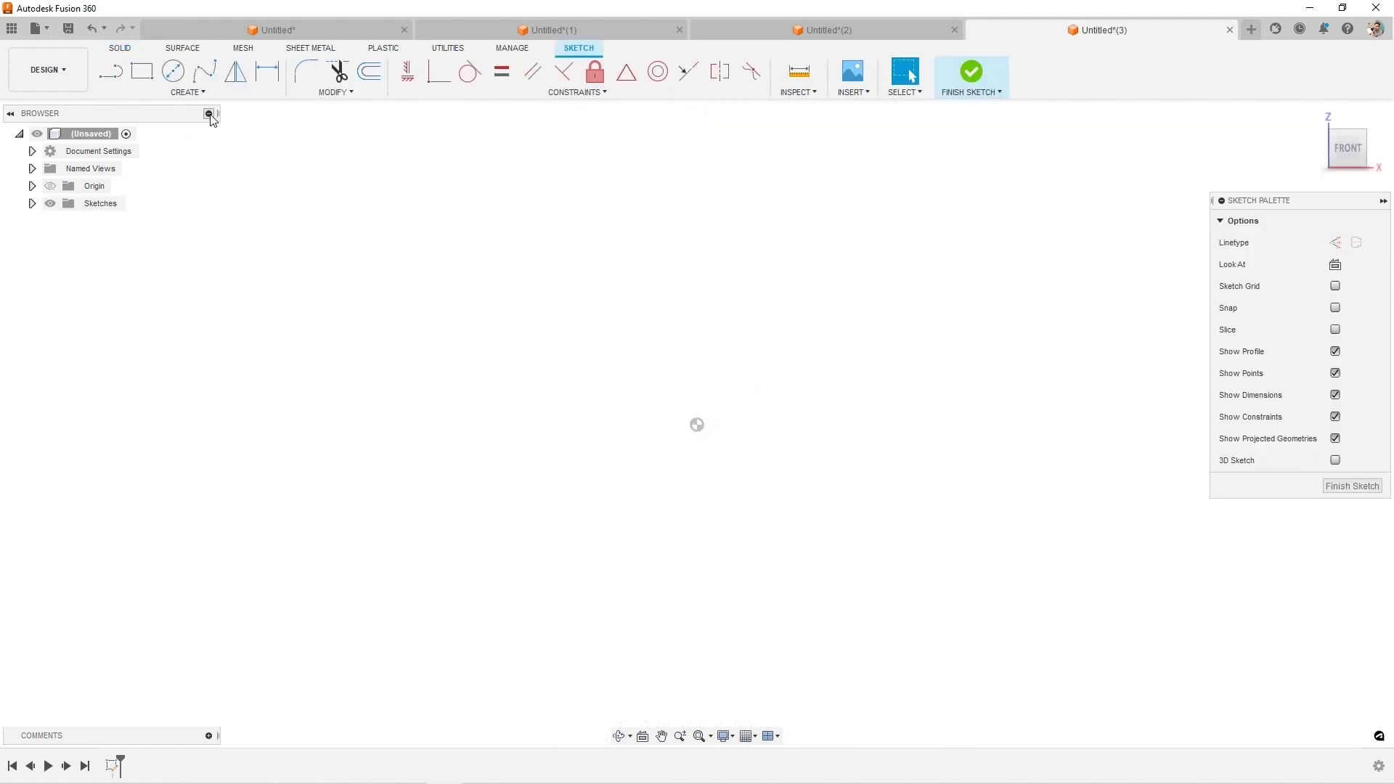
click(119, 77)
click(697, 424)
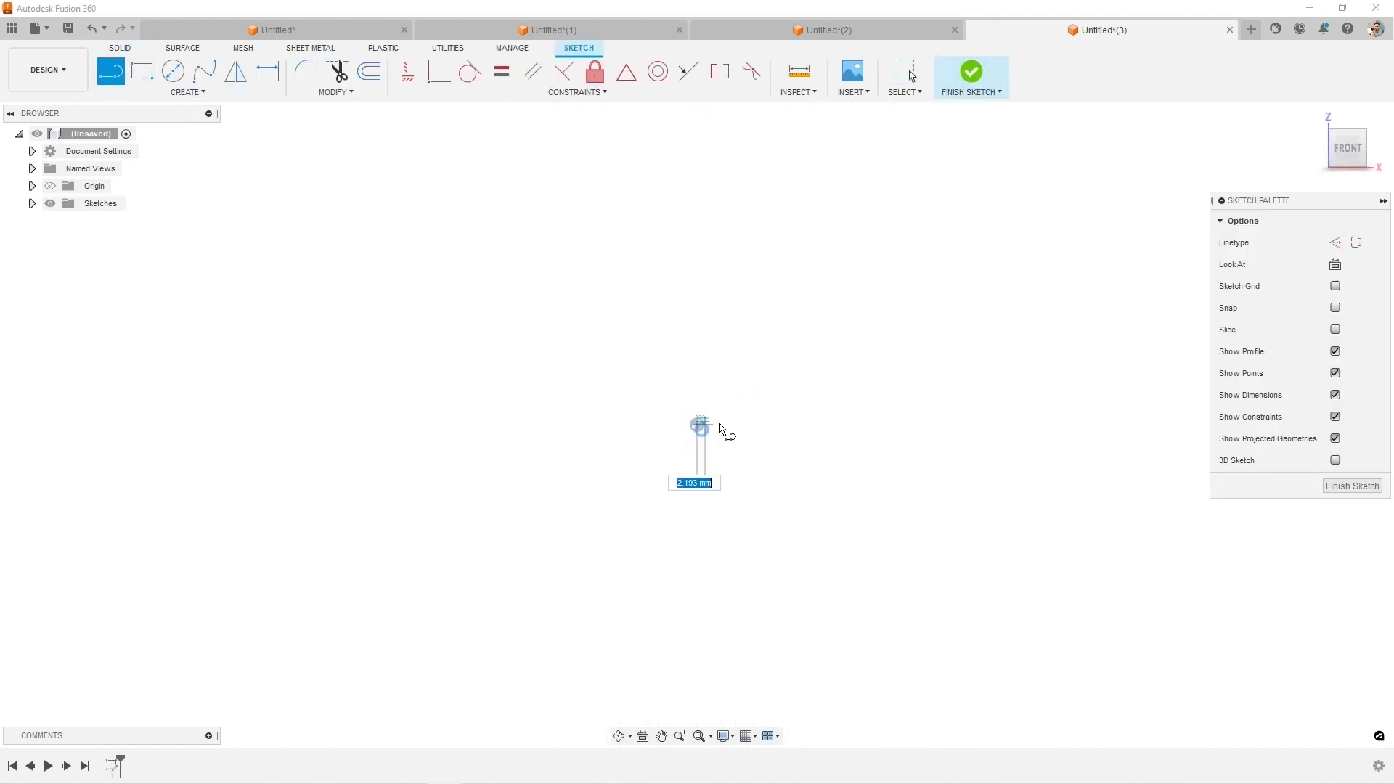
click(821, 424)
click(841, 220)
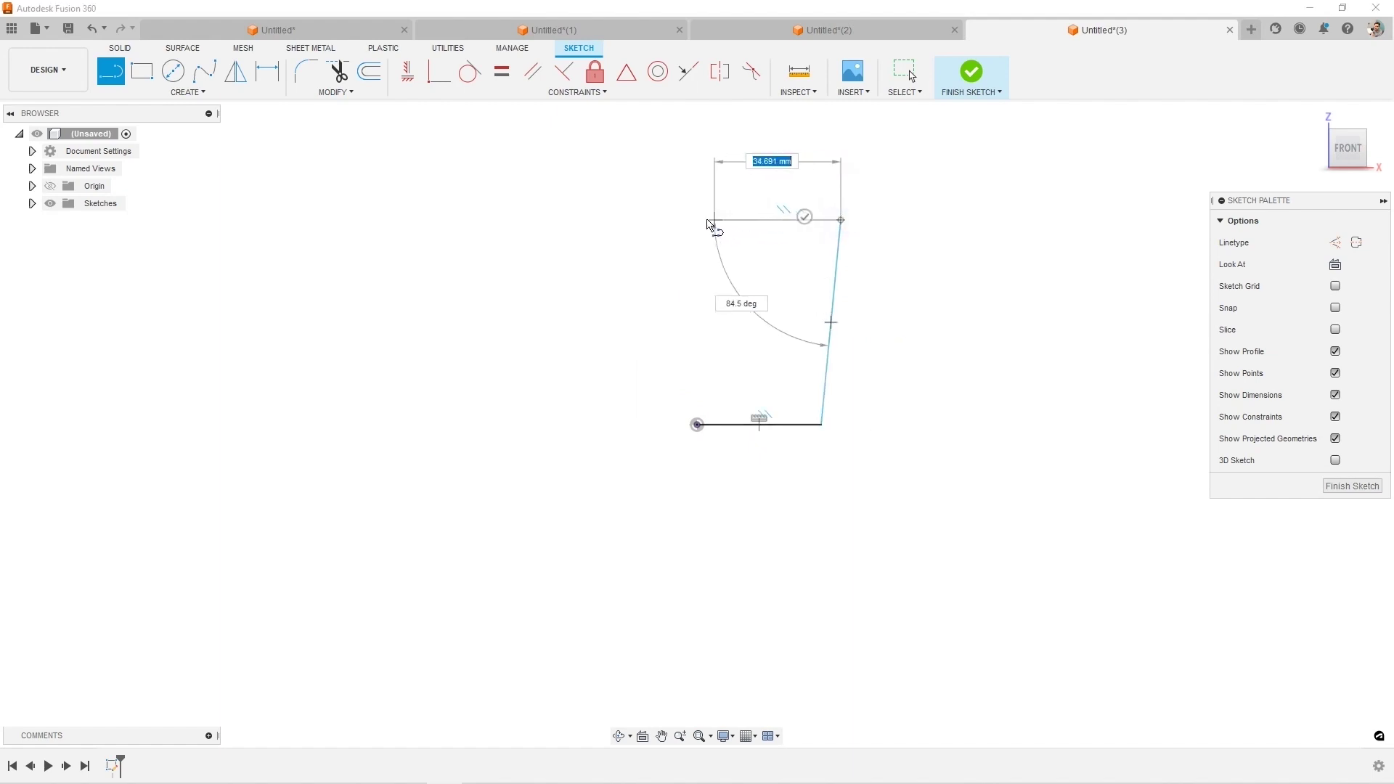
click(697, 219)
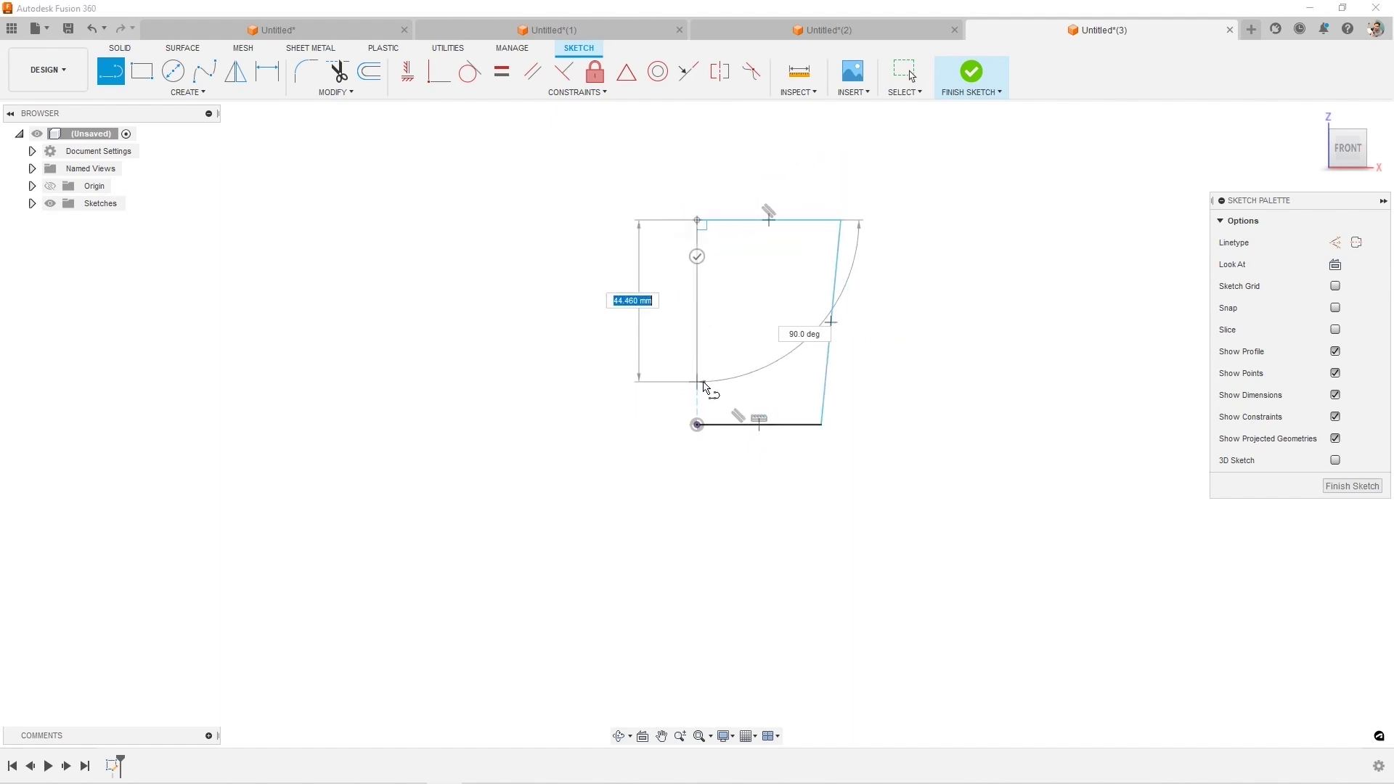
click(697, 424)
key(Escape)
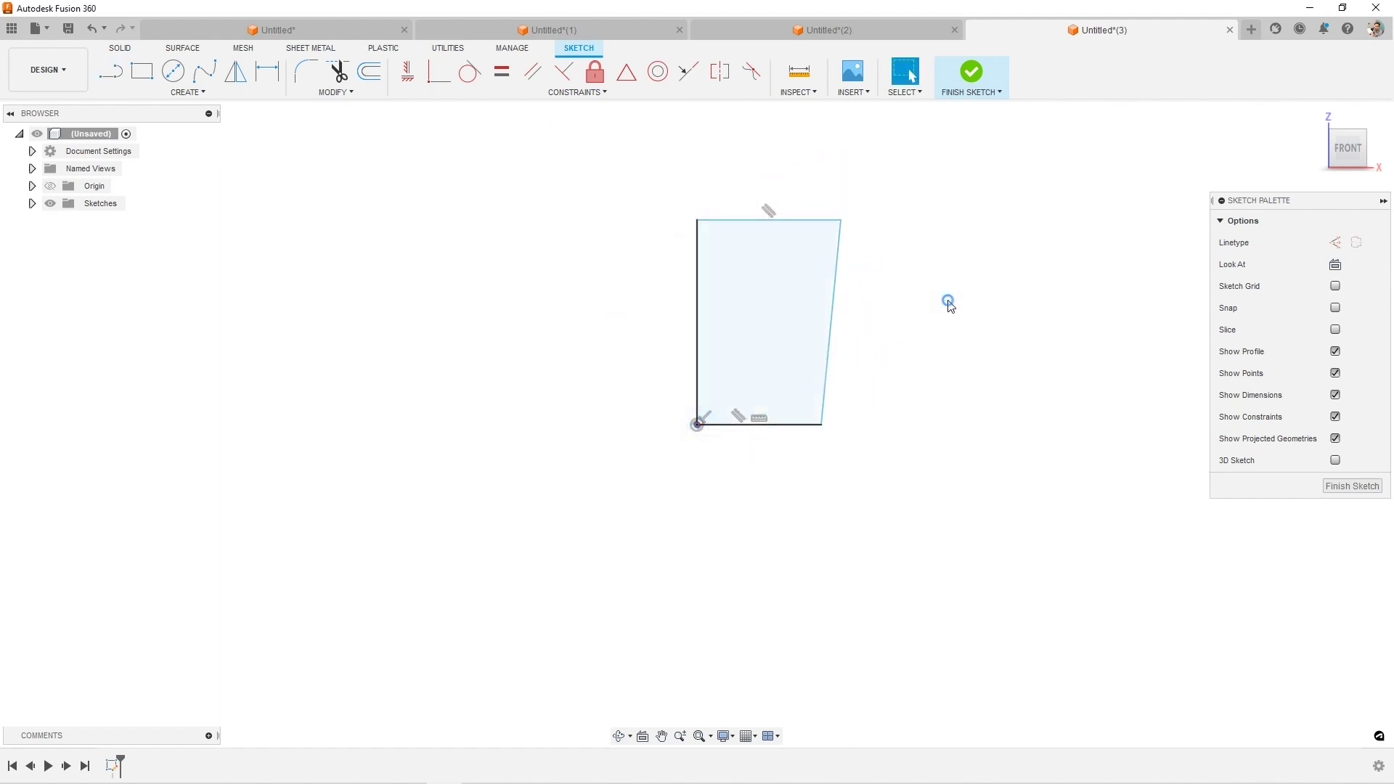
scroll(928, 301, up, 2)
scroll(887, 407, down, 1)
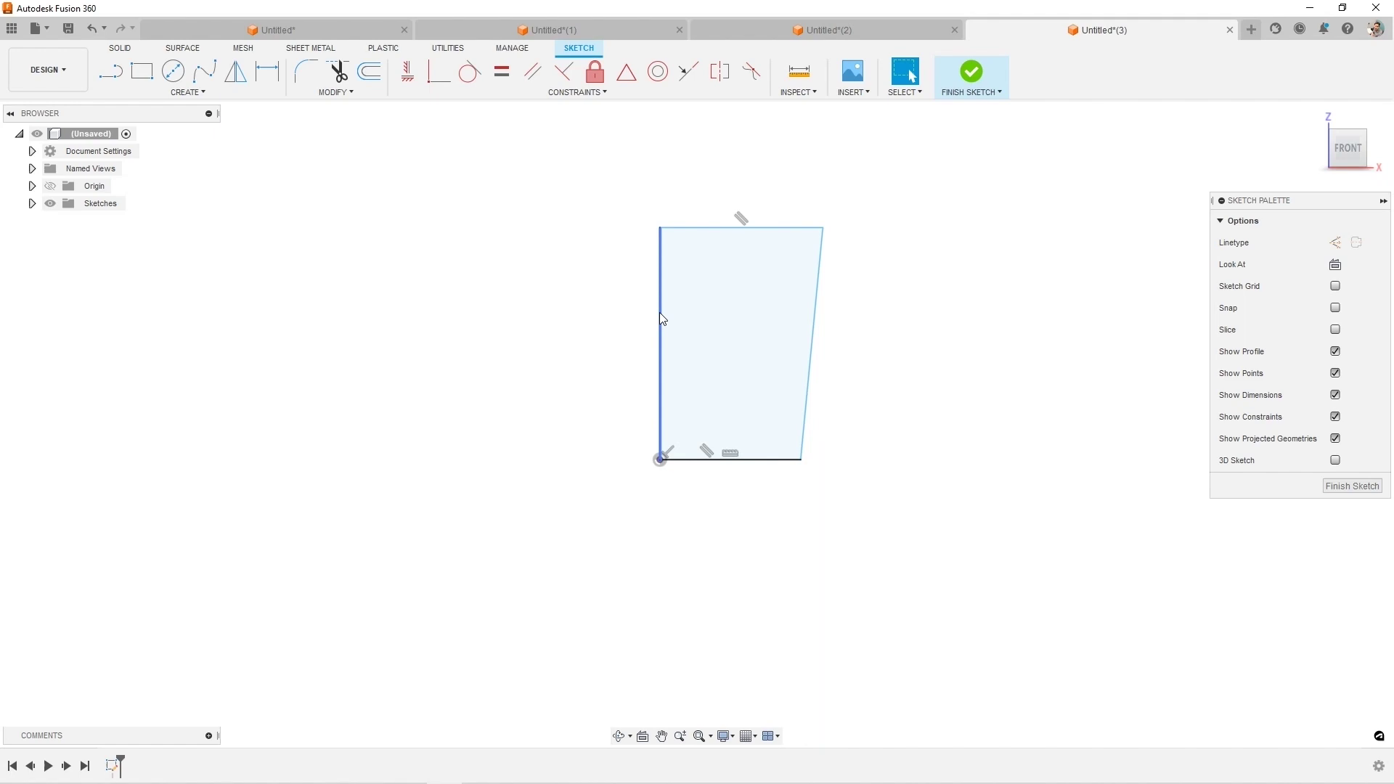
shift+middle_drag(1023, 346, 974, 385)
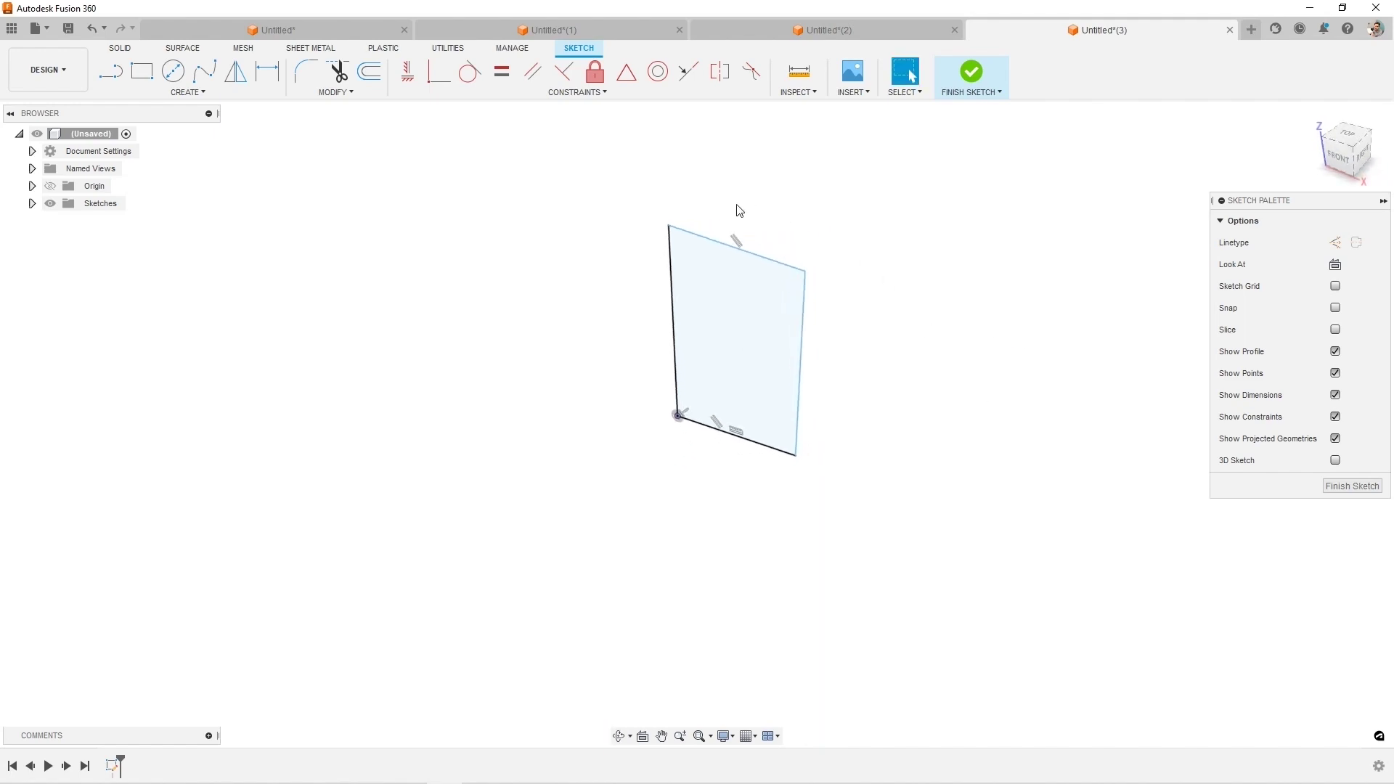
key(s)
Turn on the Origin planes in the browser and finish Sketch1
click(31, 203)
click(31, 186)
click(53, 187)
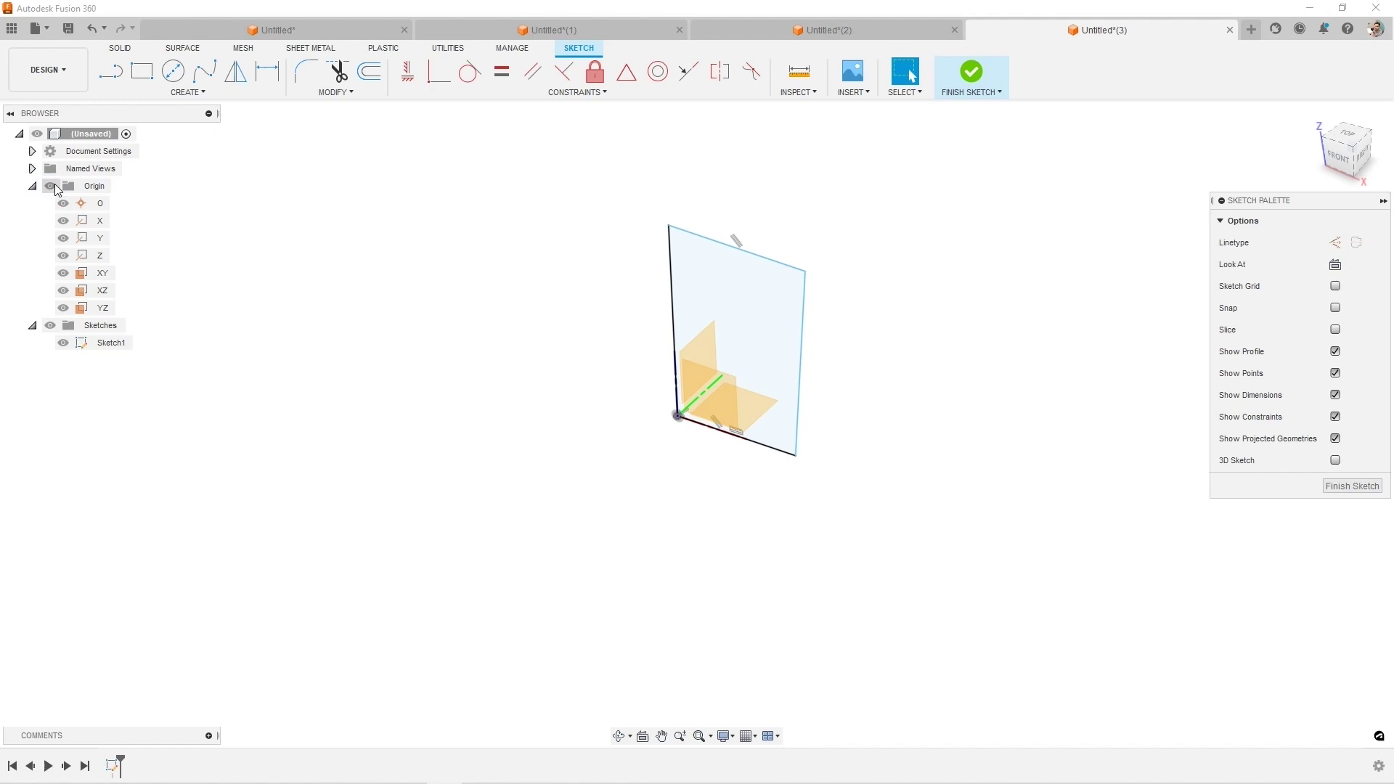
shift+middle_drag(663, 342, 654, 361)
key(Escape)
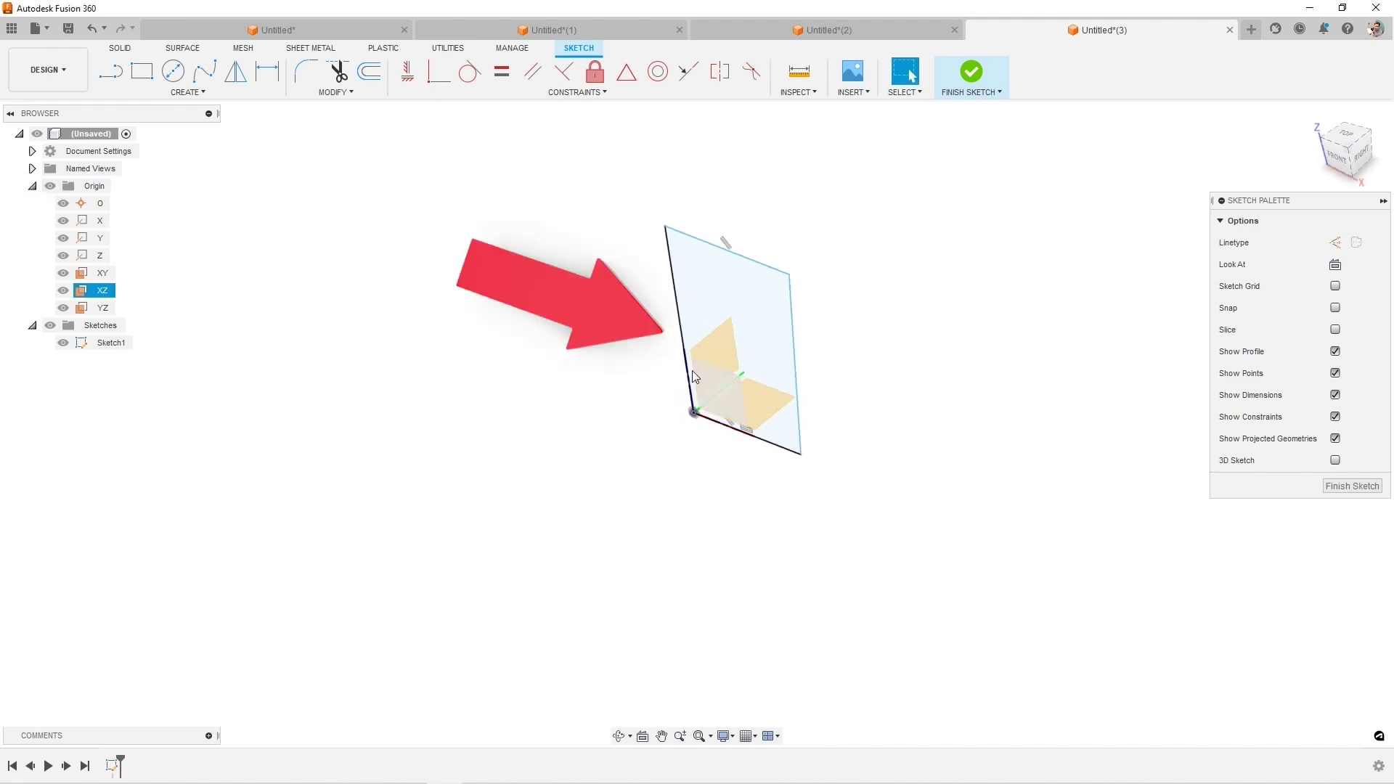
shift+middle_drag(692, 489, 700, 479)
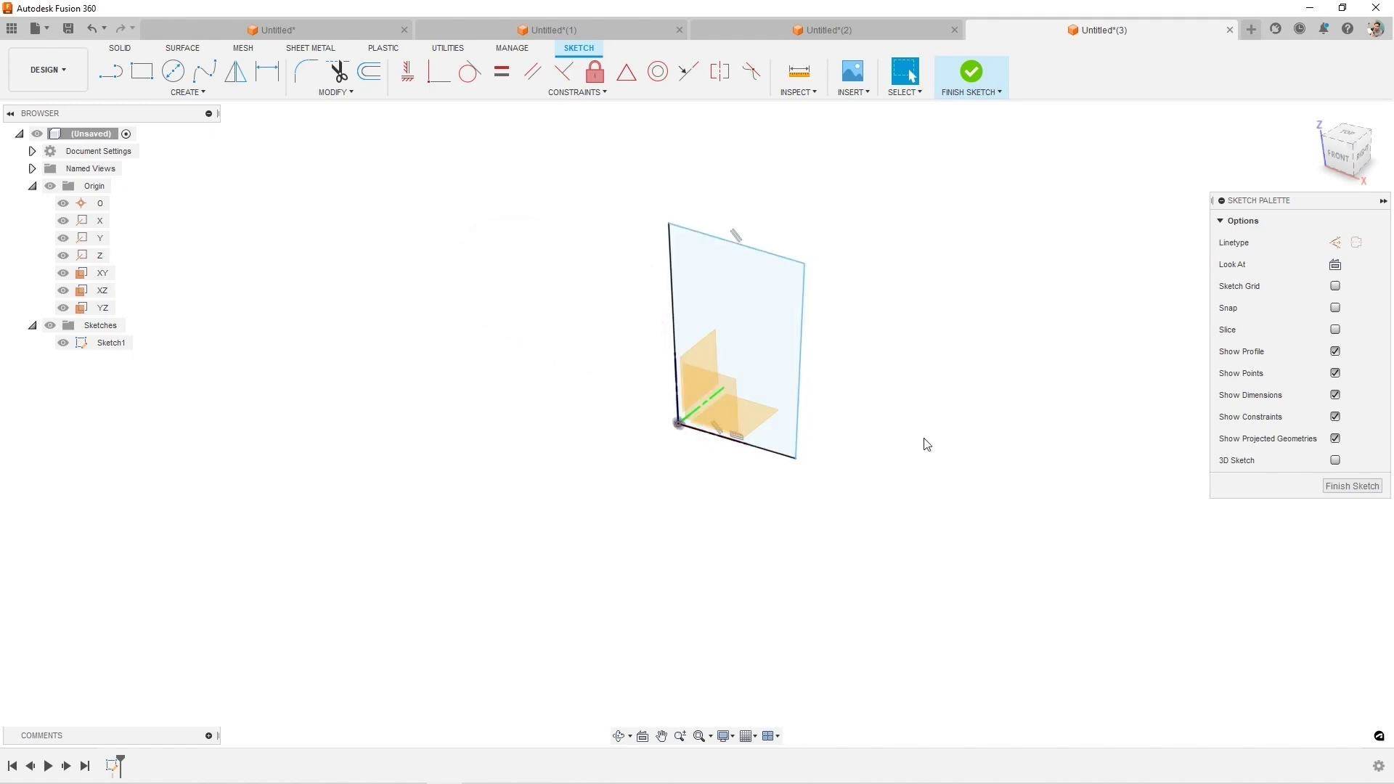
click(972, 72)
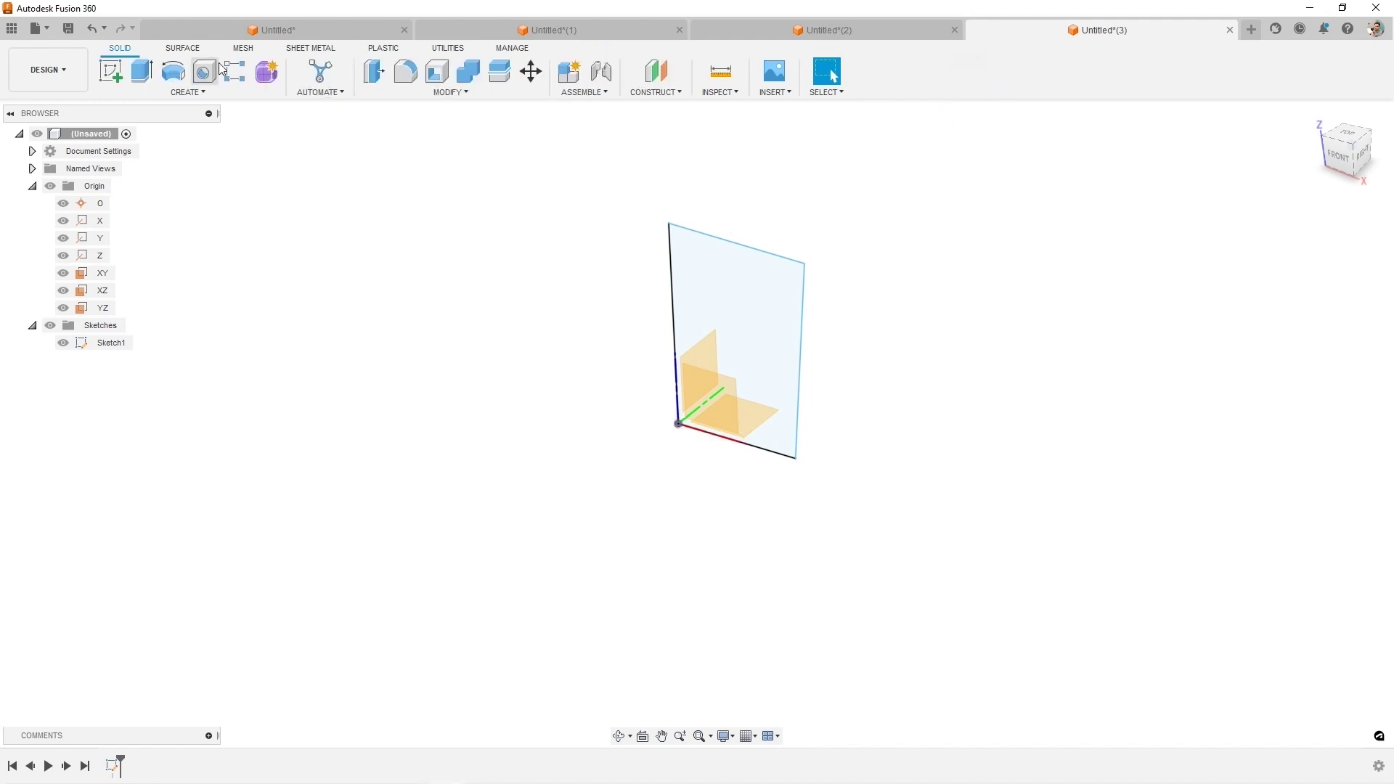
click(173, 70)
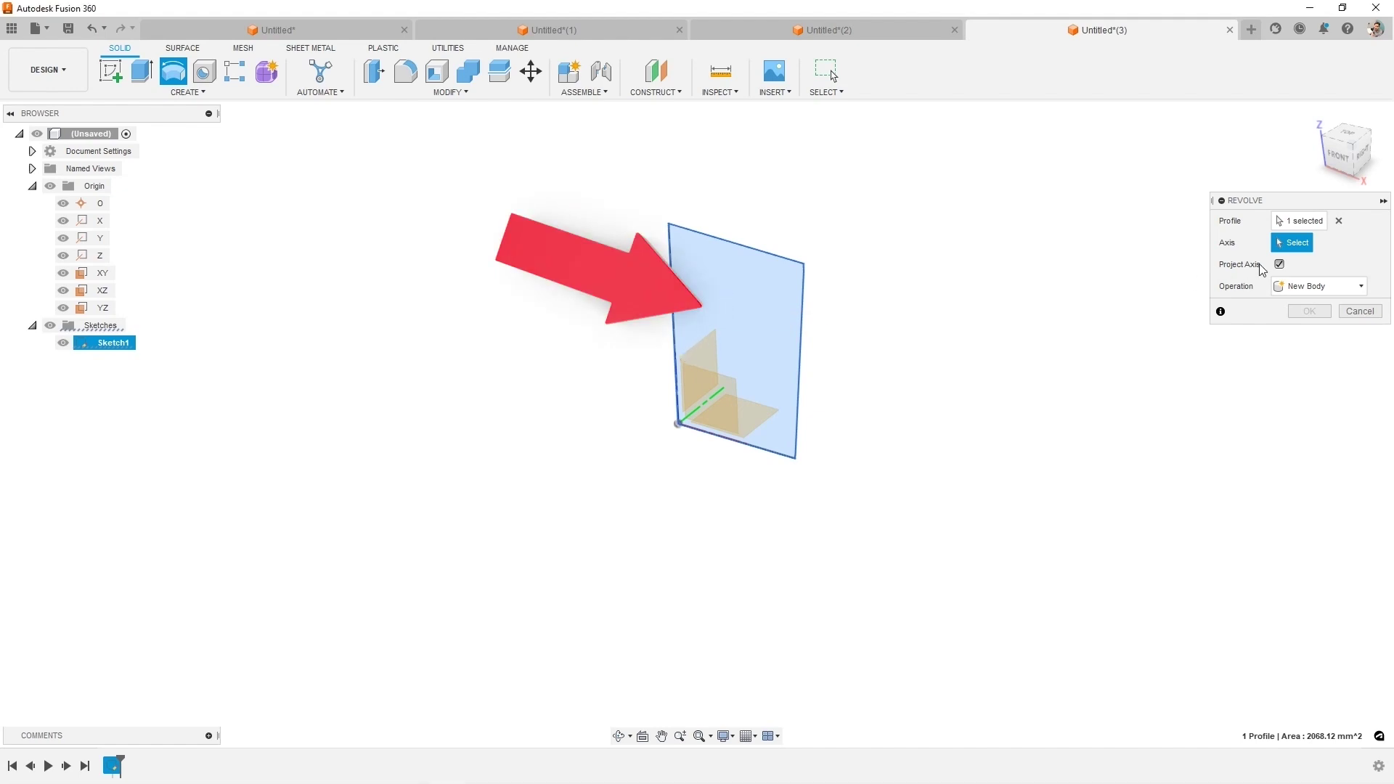
click(677, 330)
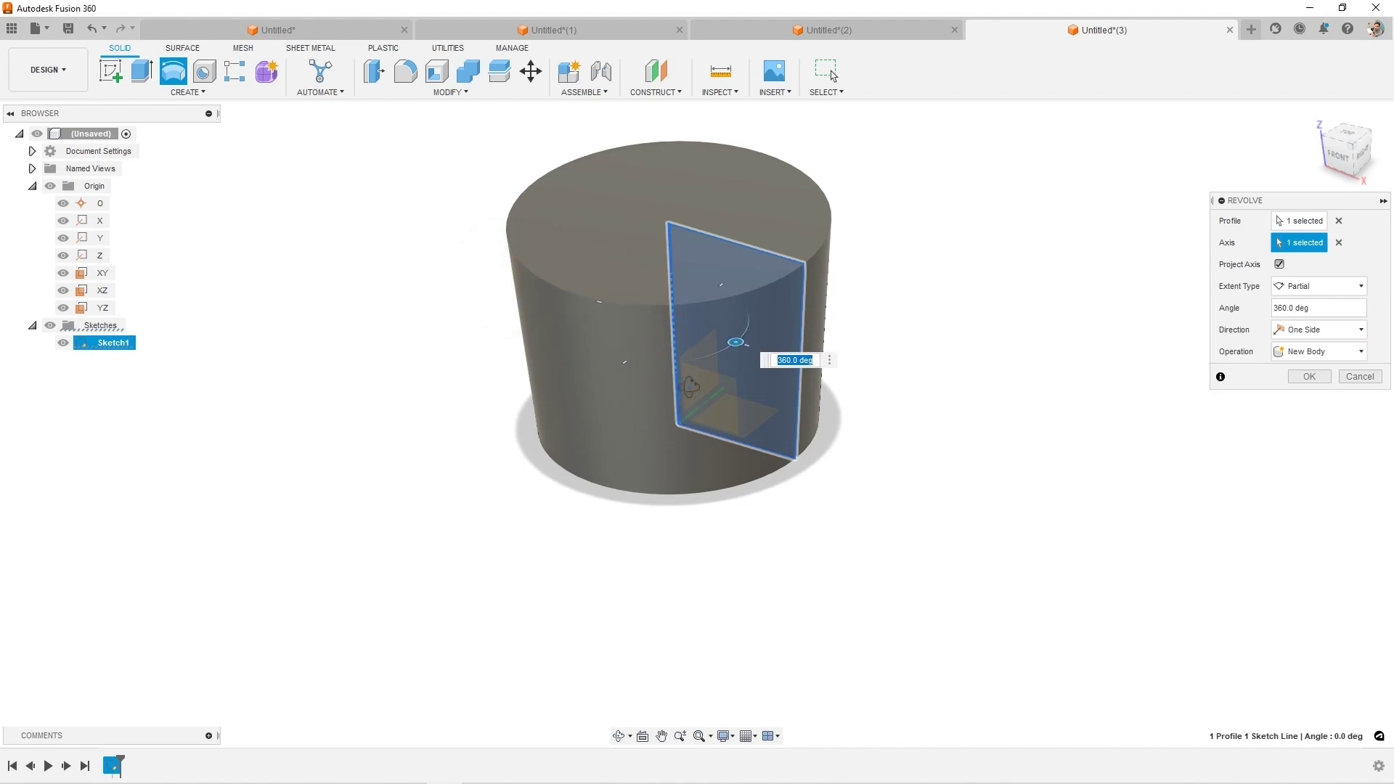
shift+middle_drag(676, 330, 921, 323)
click(826, 376)
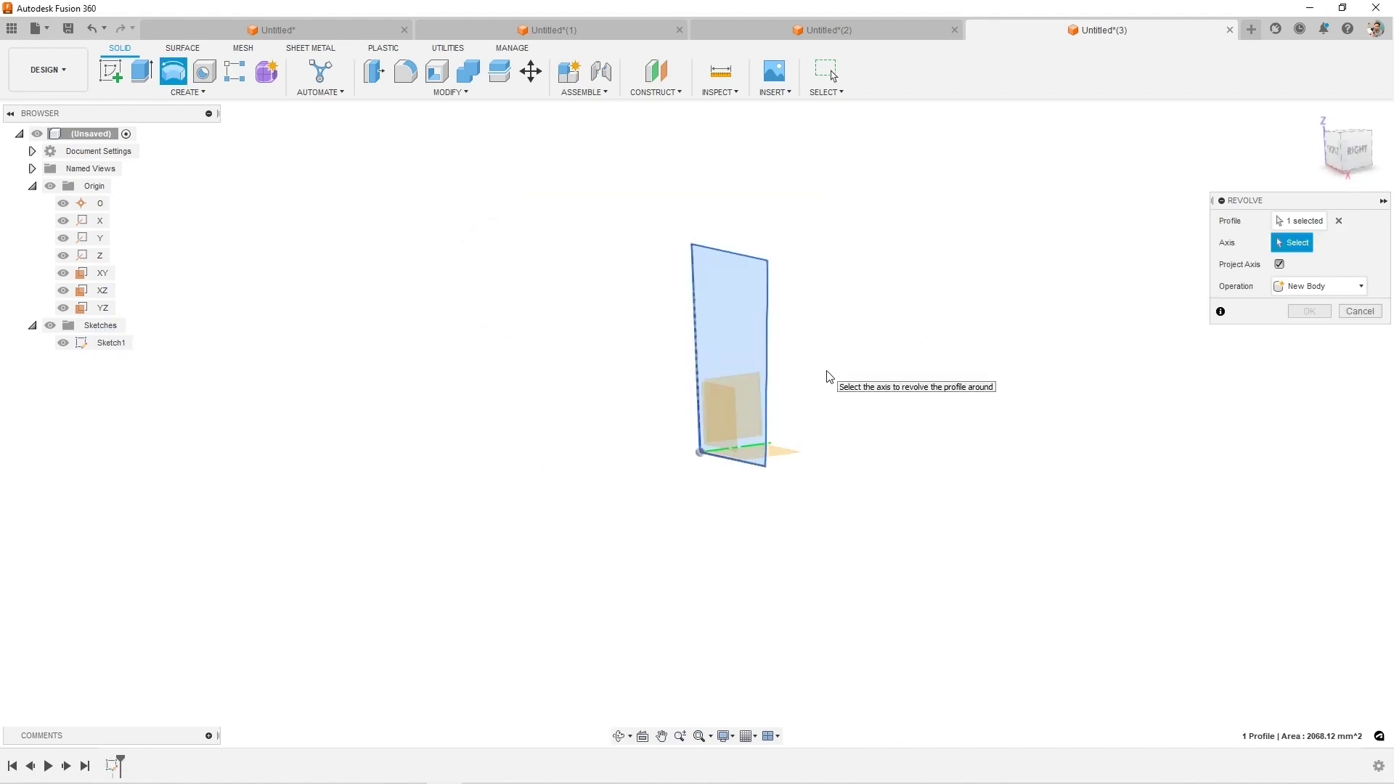
click(1360, 310)
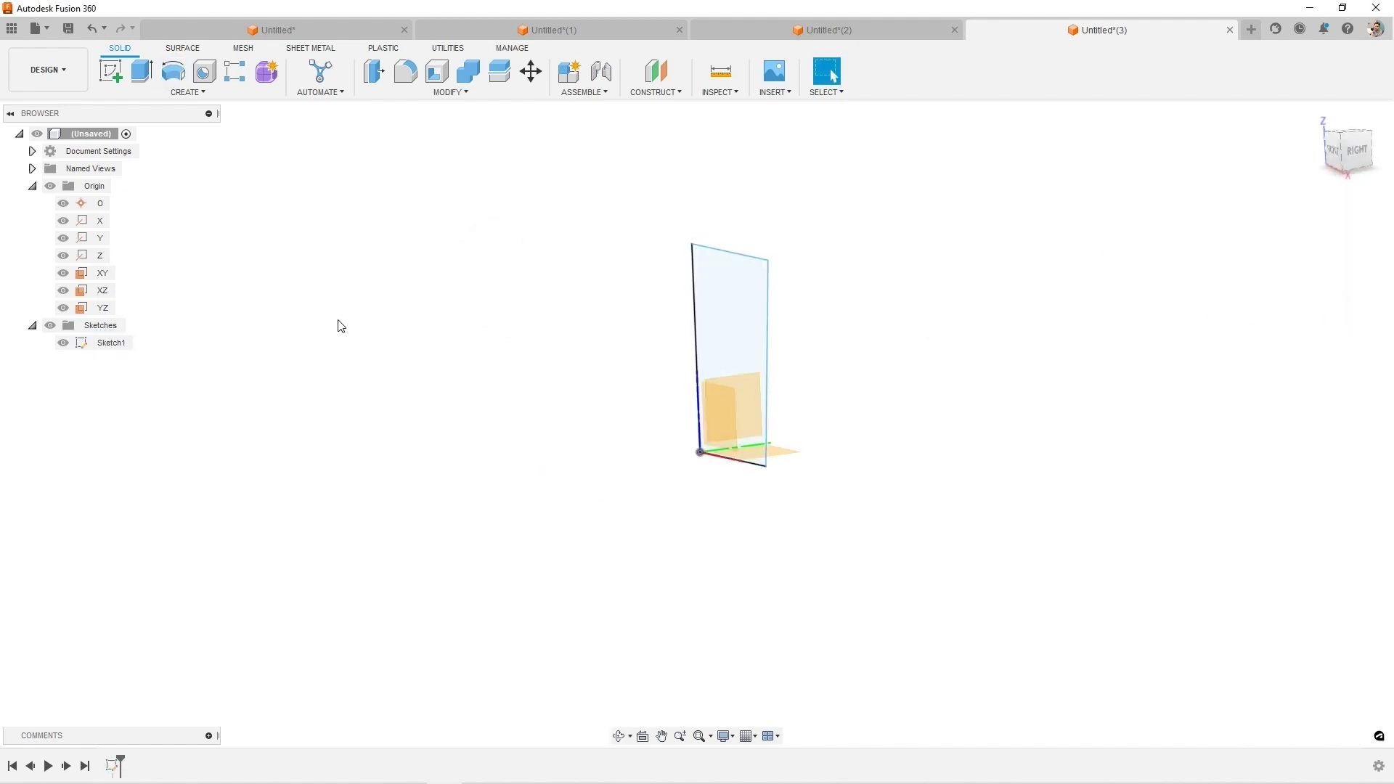
Add a separate vertical axis line left of the cup profile in Sketch1, then start Revolve
right_click(114, 765)
click(152, 610)
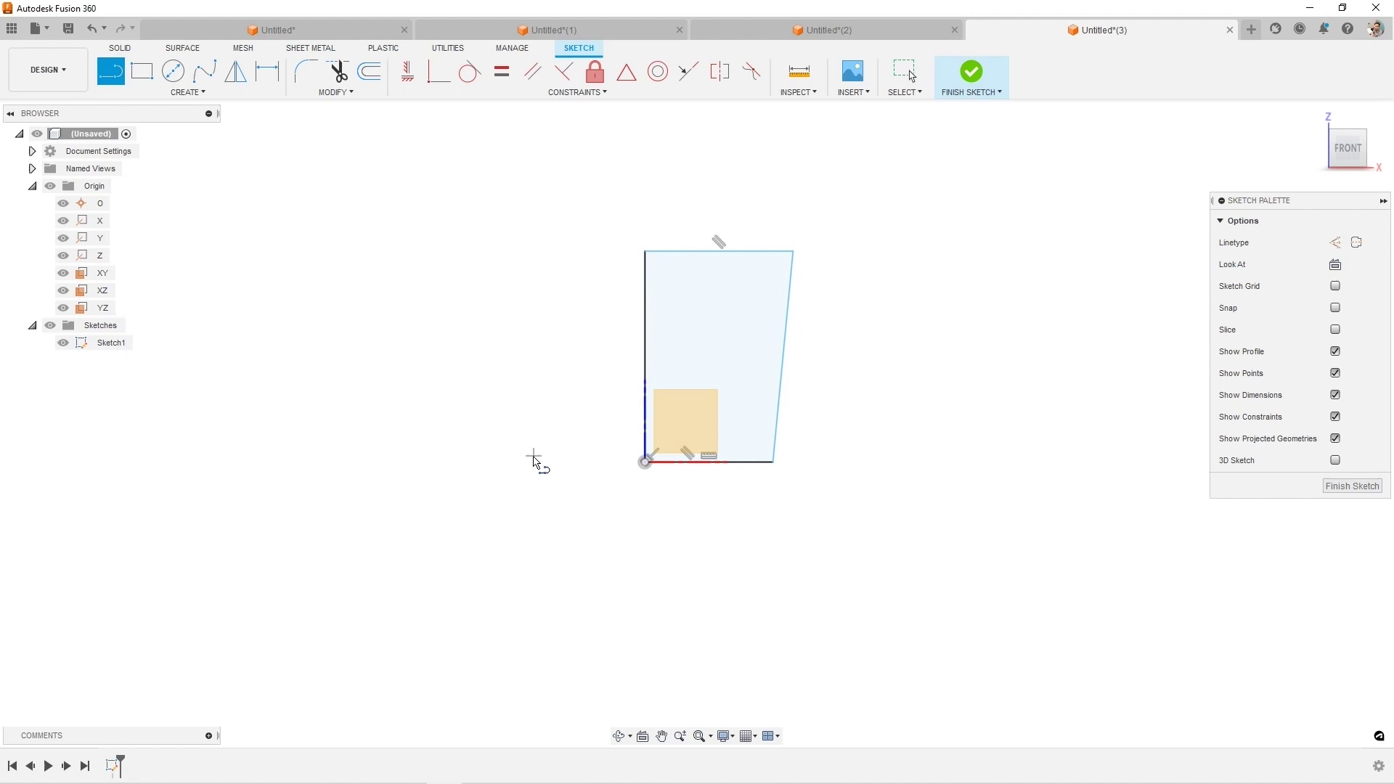
click(536, 466)
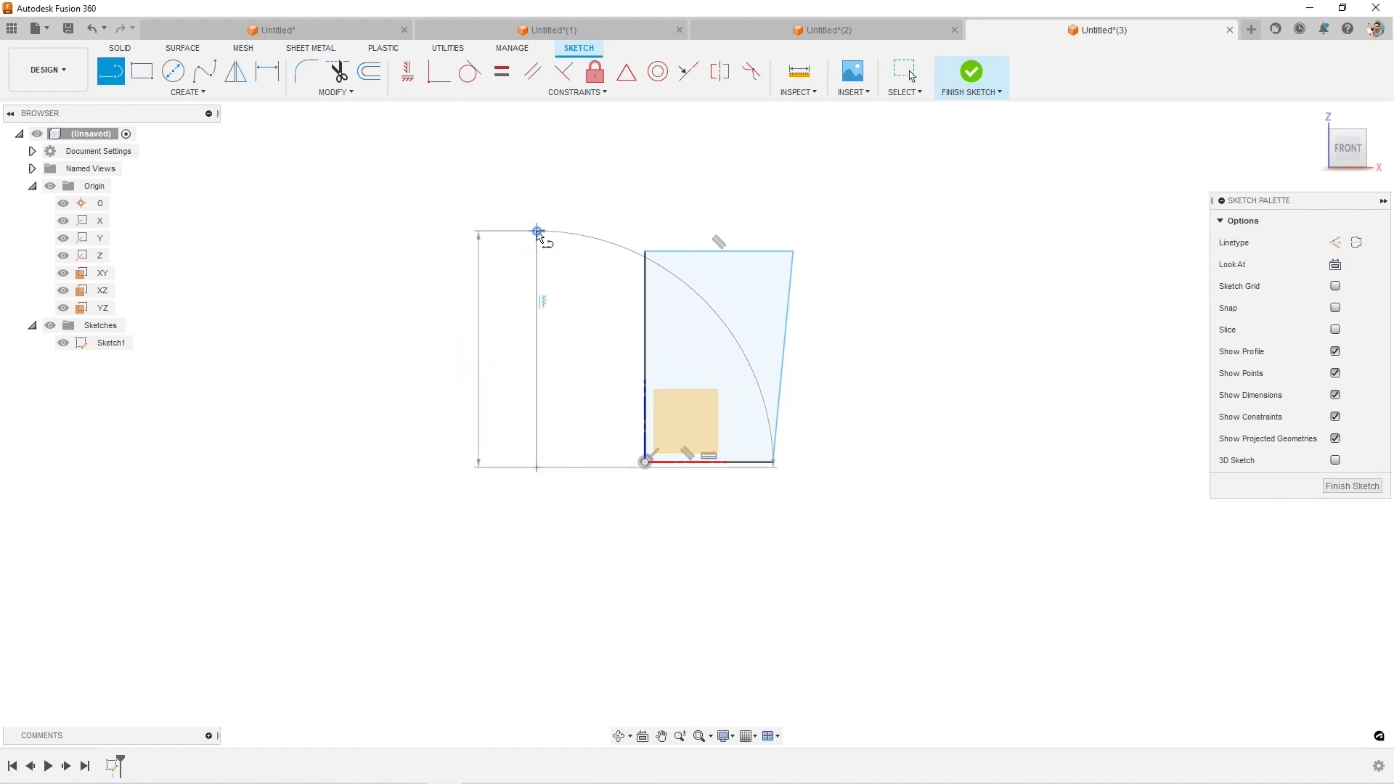
click(537, 231)
key(Escape)
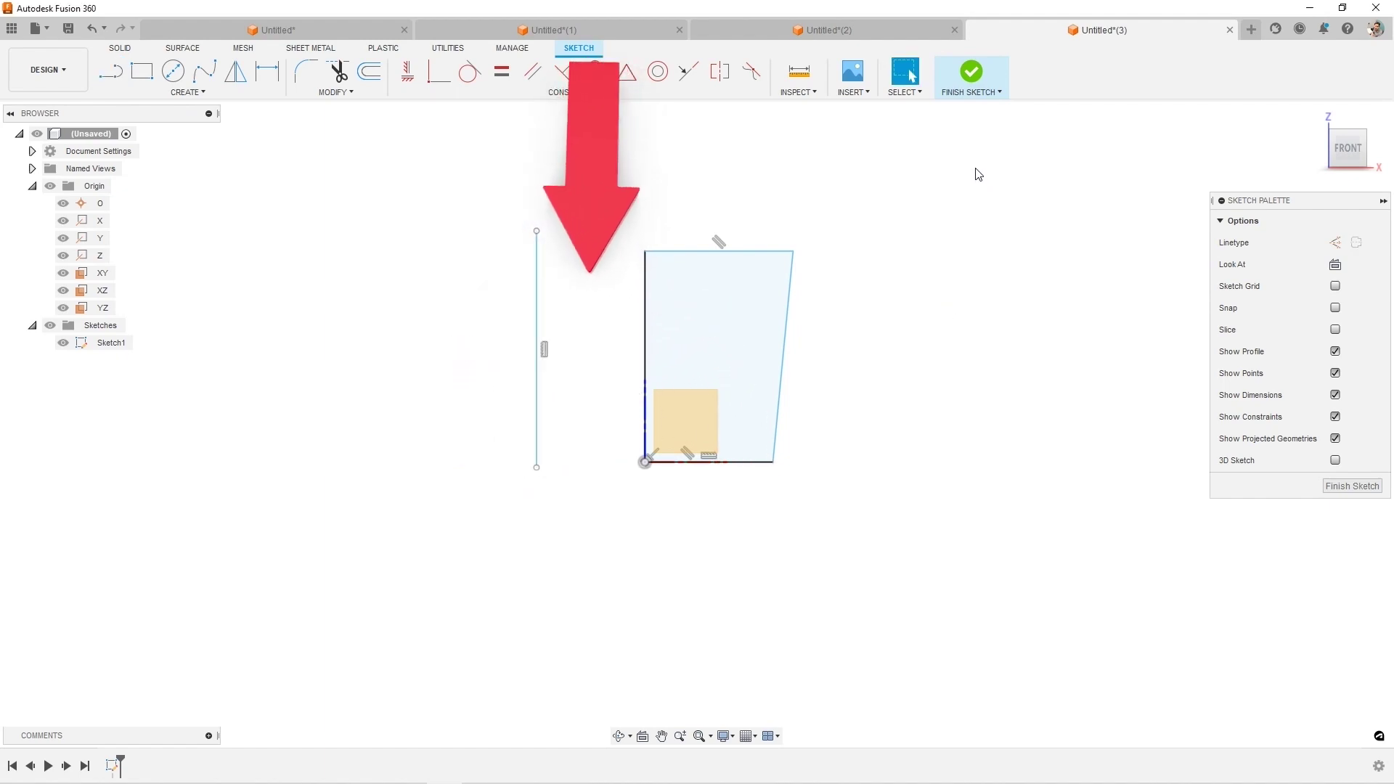
click(969, 76)
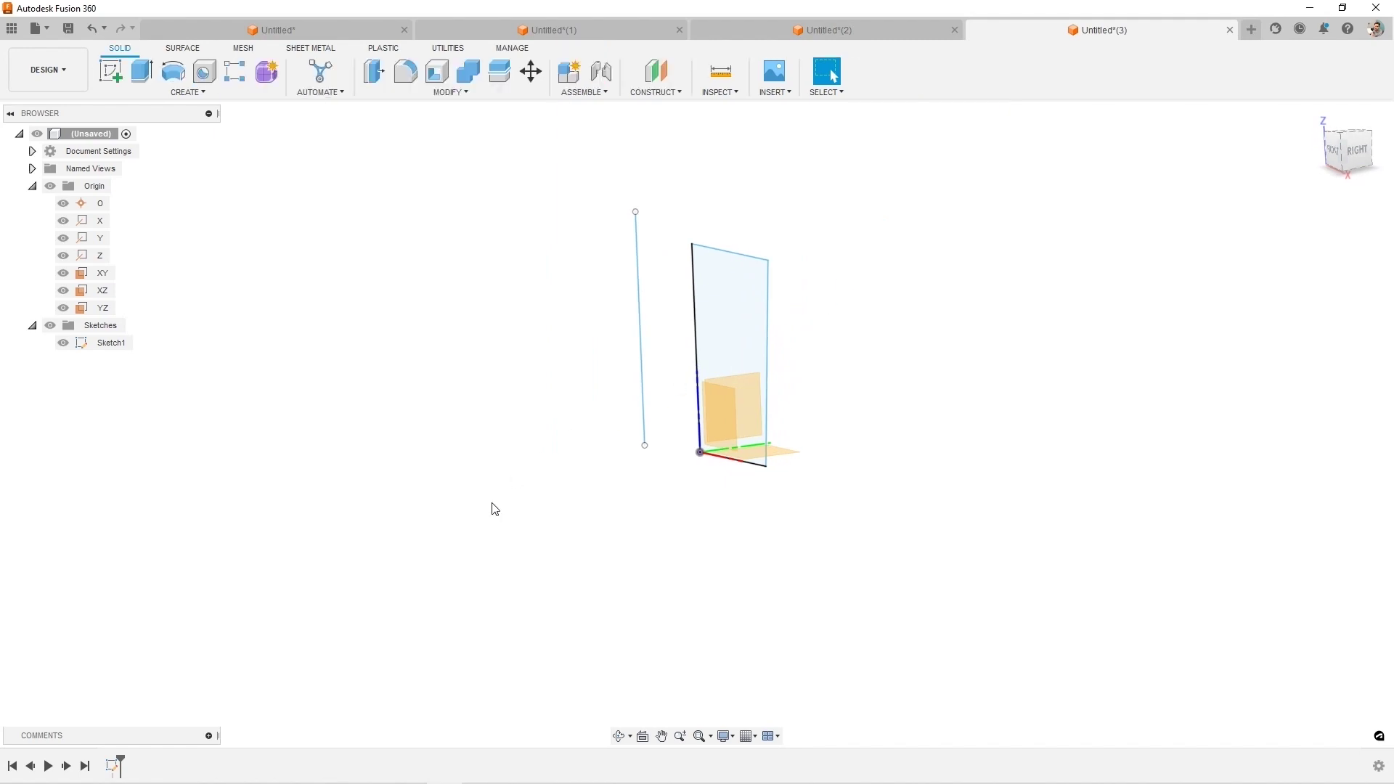
click(173, 71)
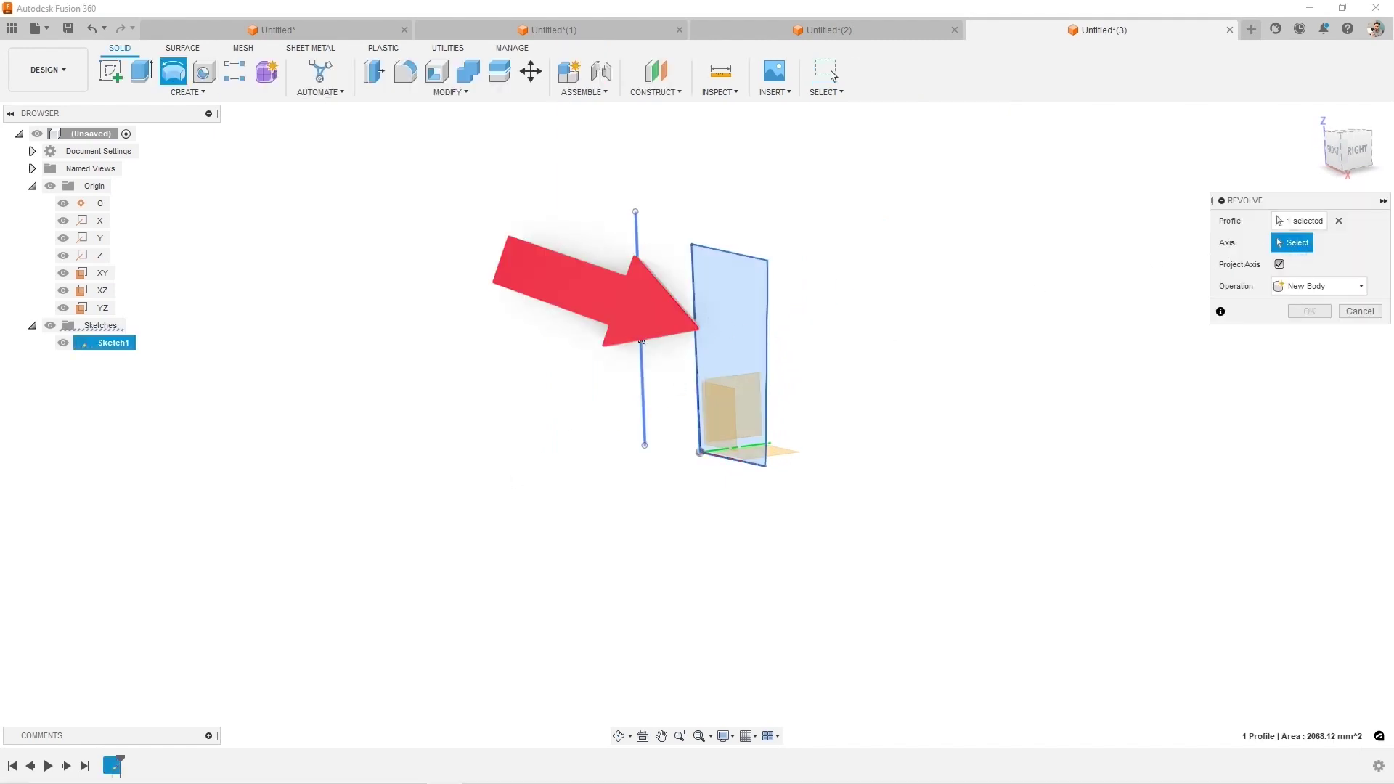
Revolve the profile 175° partially around the distant vertical line as a new body
click(638, 334)
mouse_move(678, 463)
shift+middle_down()
mouse_move(700, 501)
mouse_move(769, 468)
mouse_move(743, 498)
mouse_move(751, 443)
mouse_move(743, 476)
mouse_move(791, 429)
shift+middle_up()
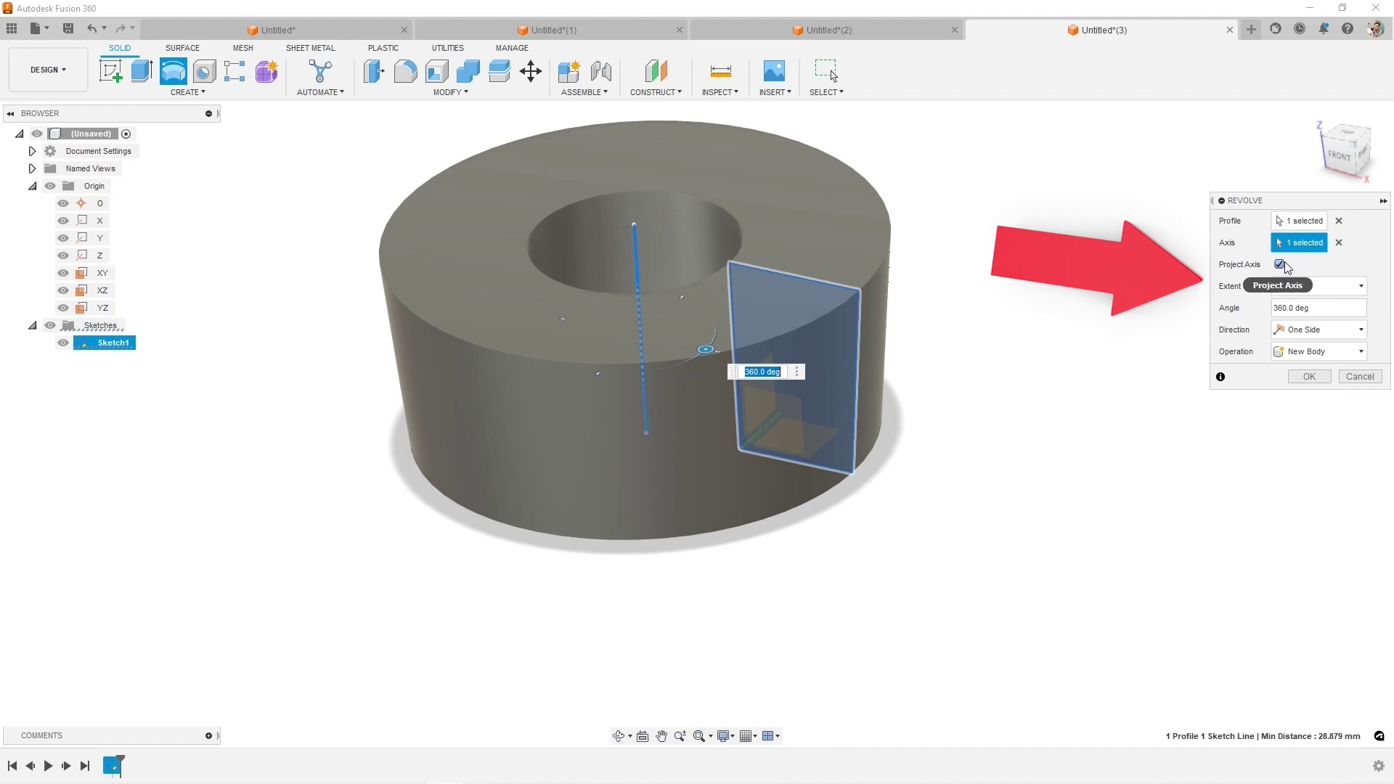
click(1315, 294)
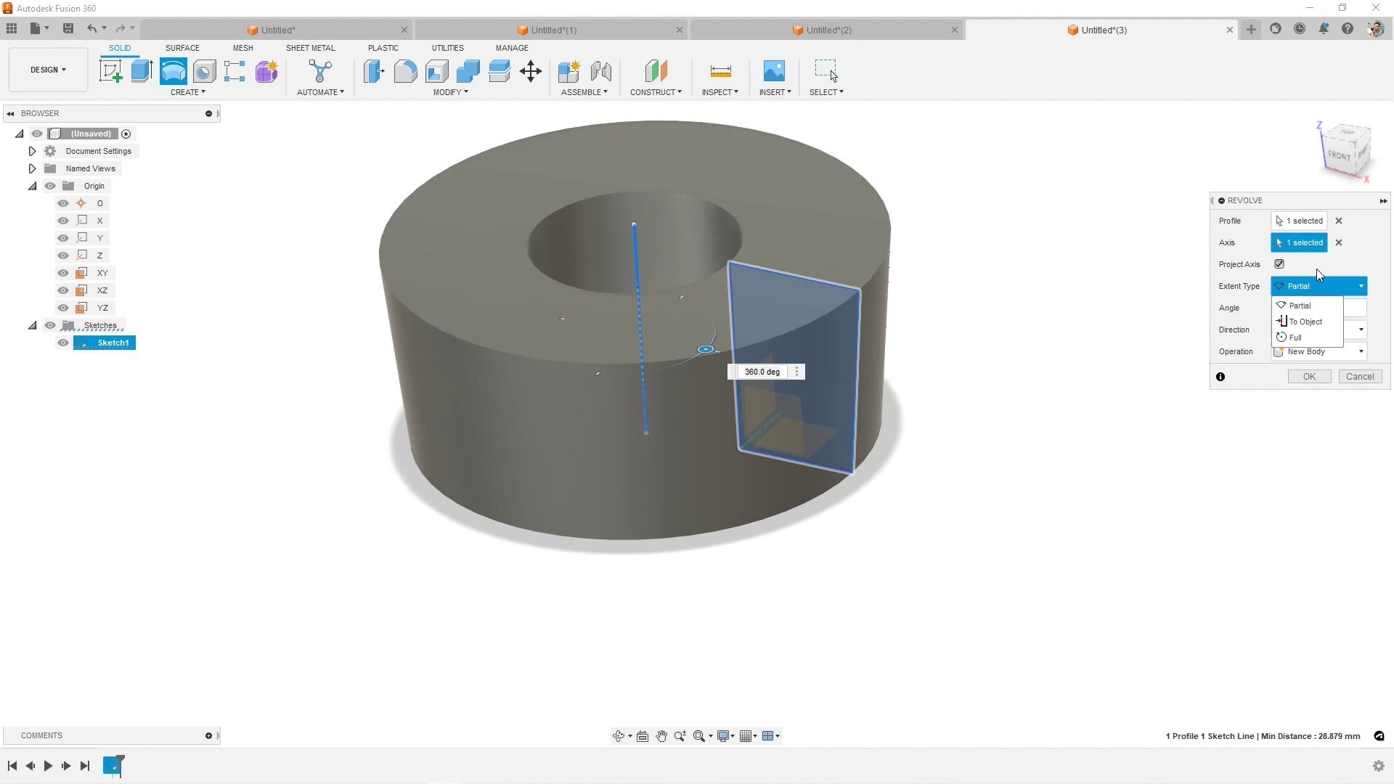
click(1317, 270)
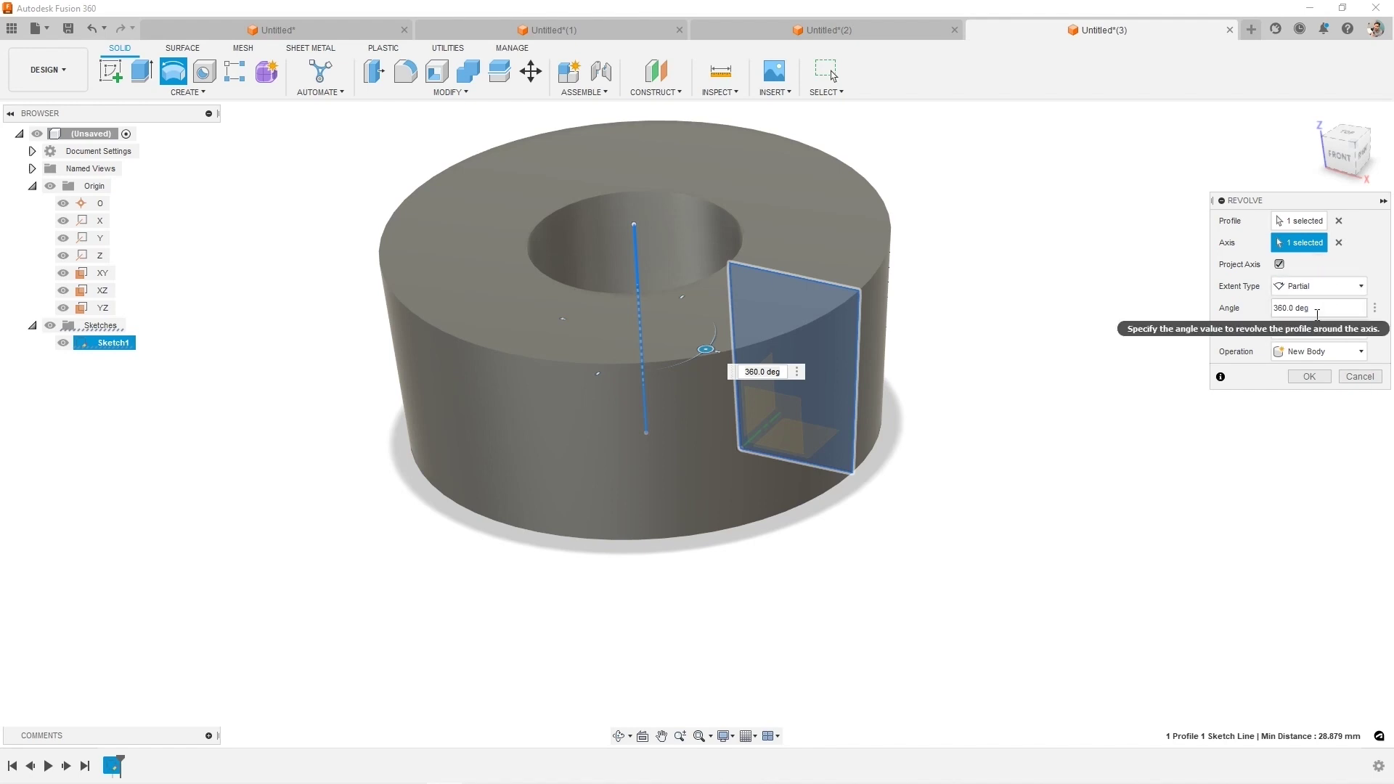
click(1320, 289)
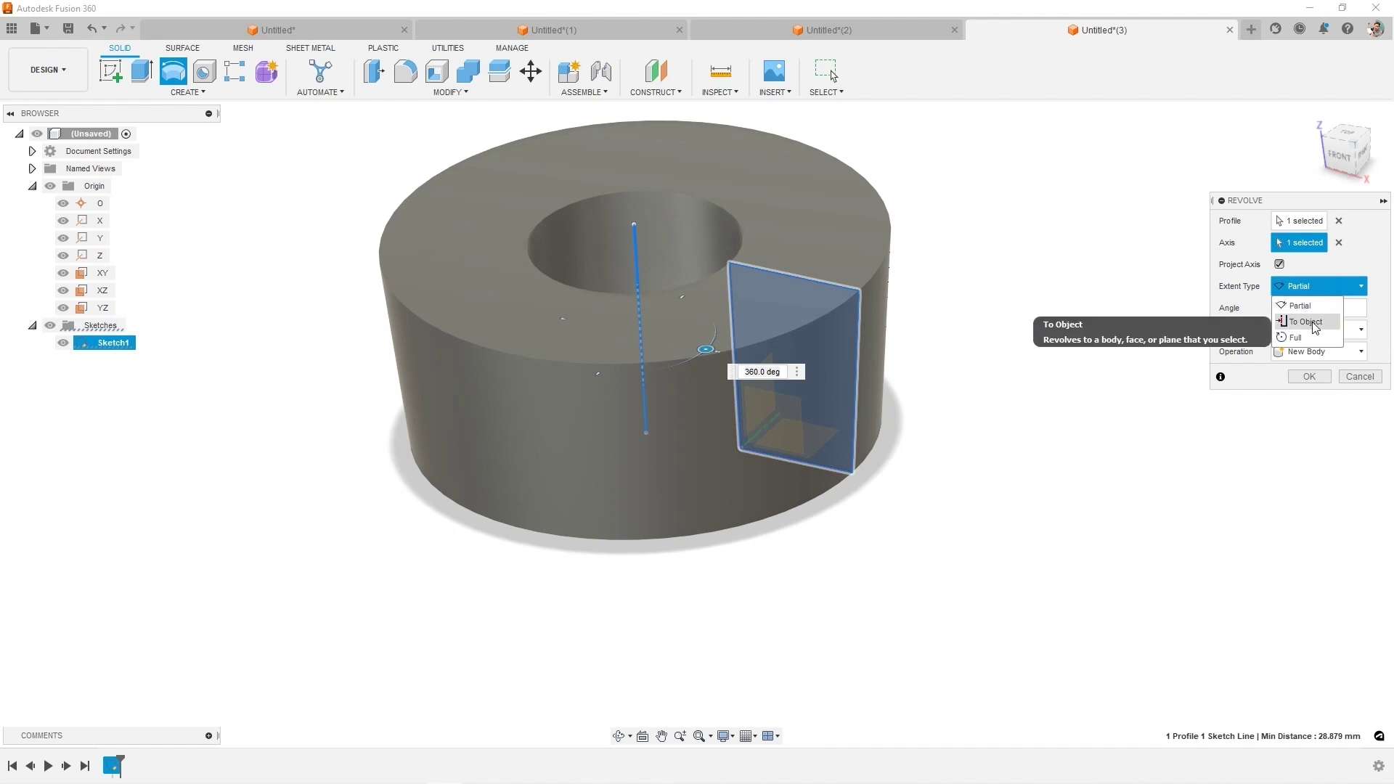
click(1303, 338)
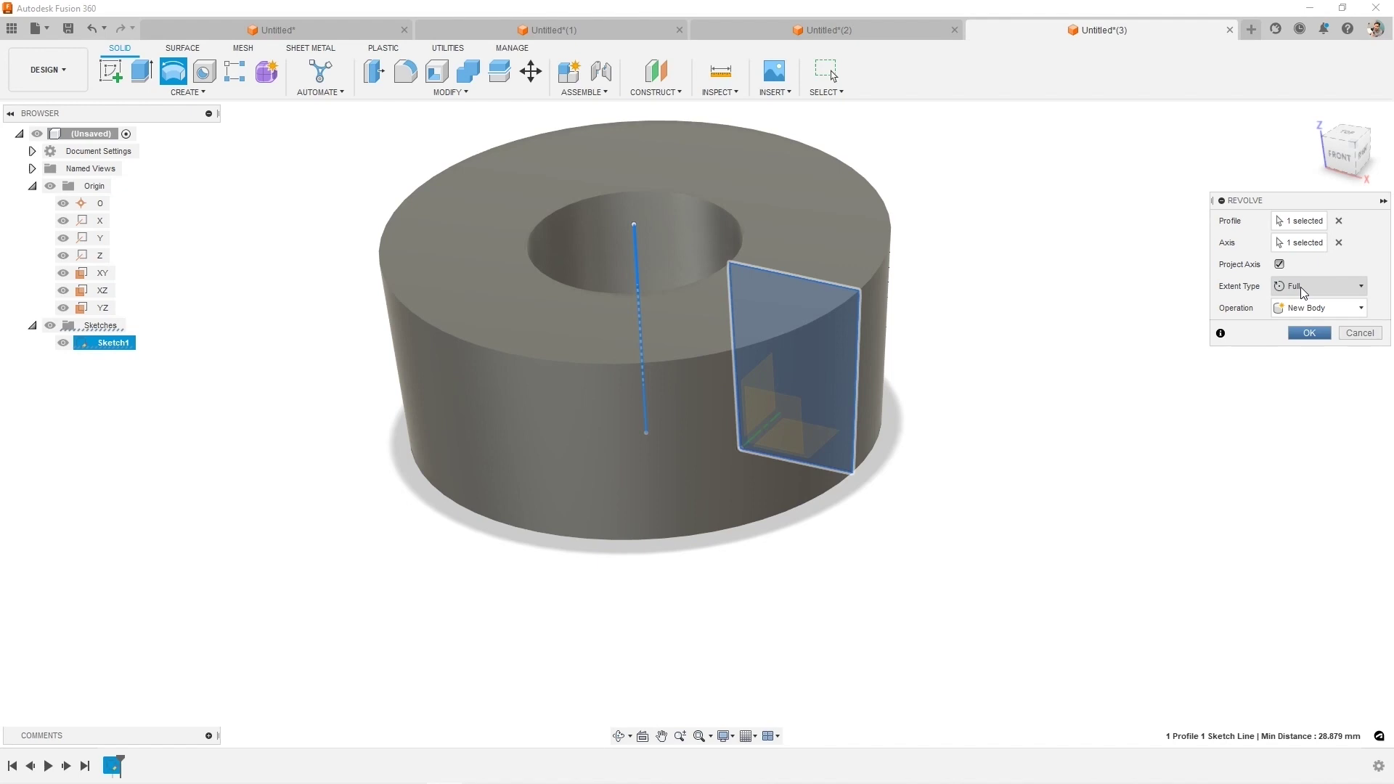
click(1303, 290)
click(1306, 304)
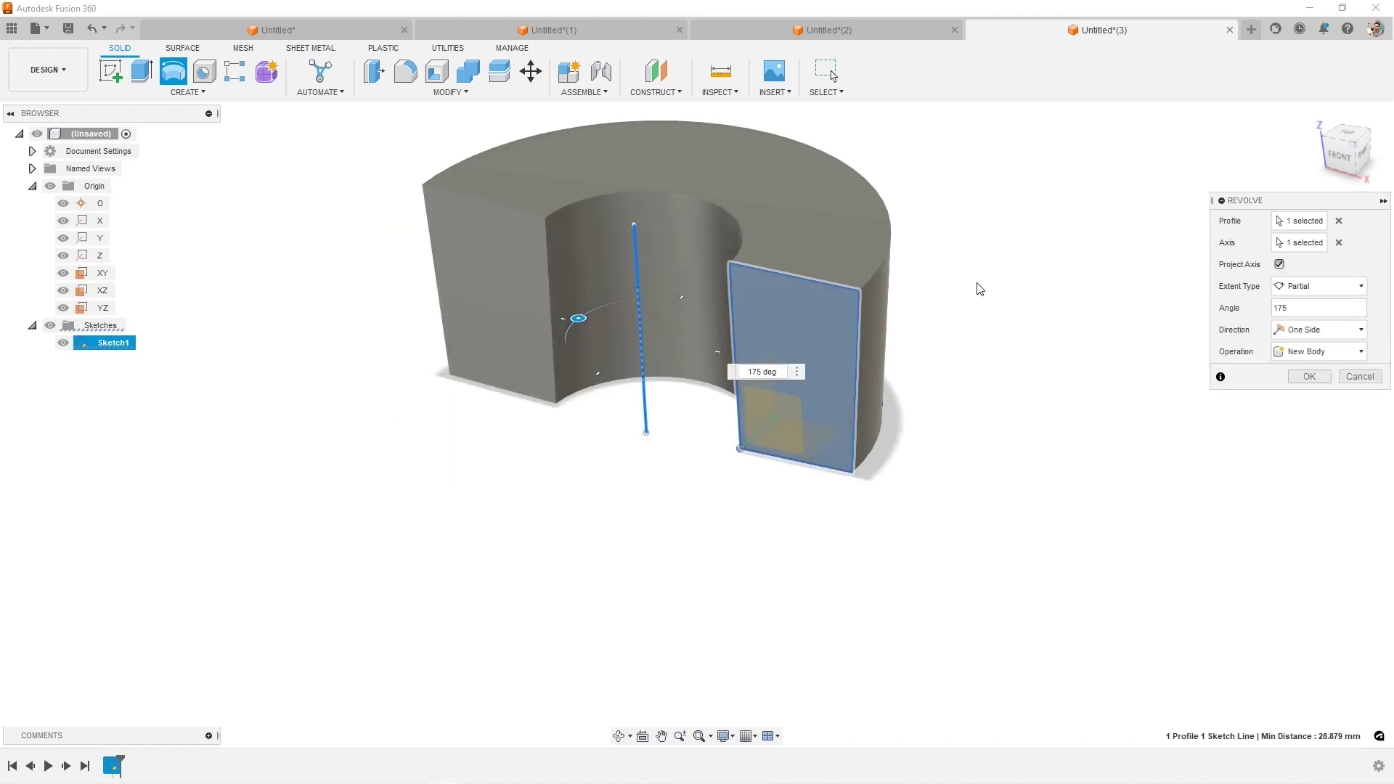
click(1317, 352)
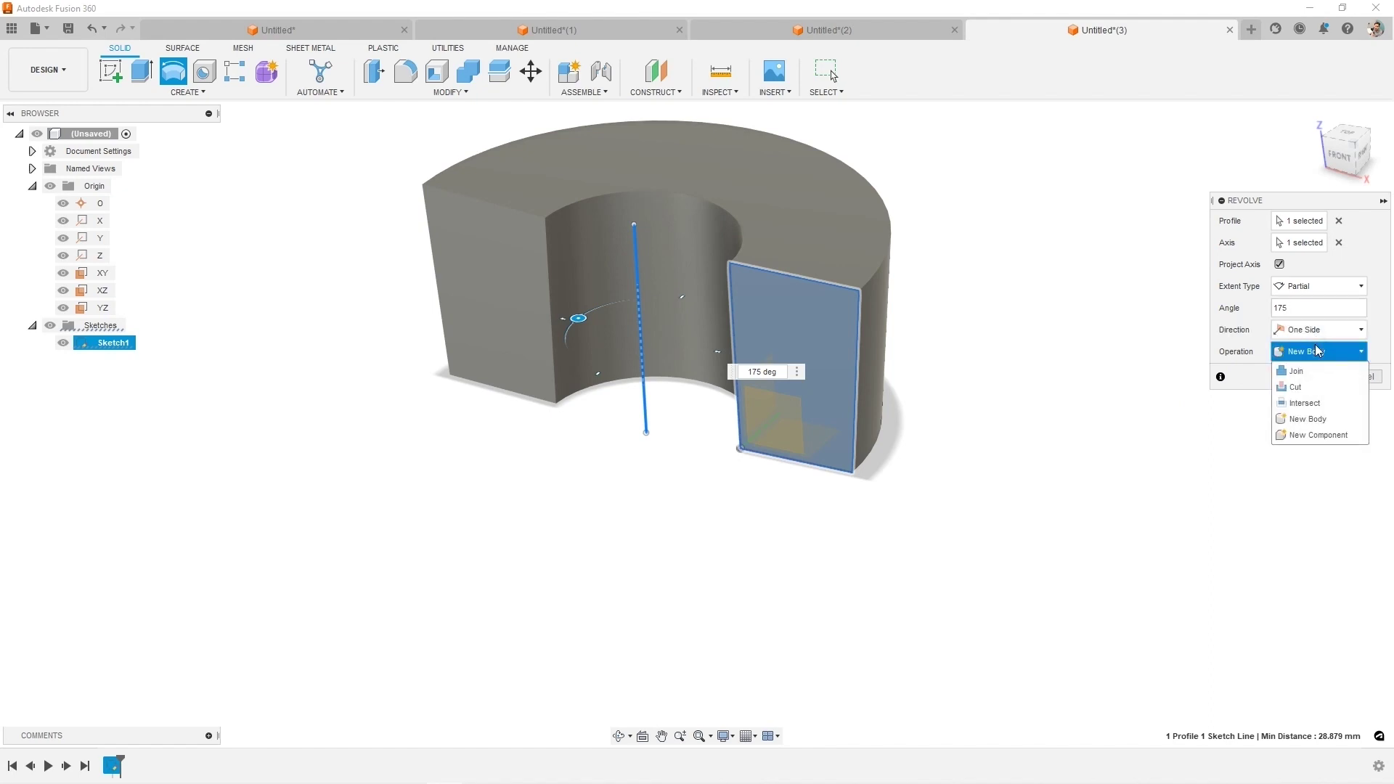
click(1245, 351)
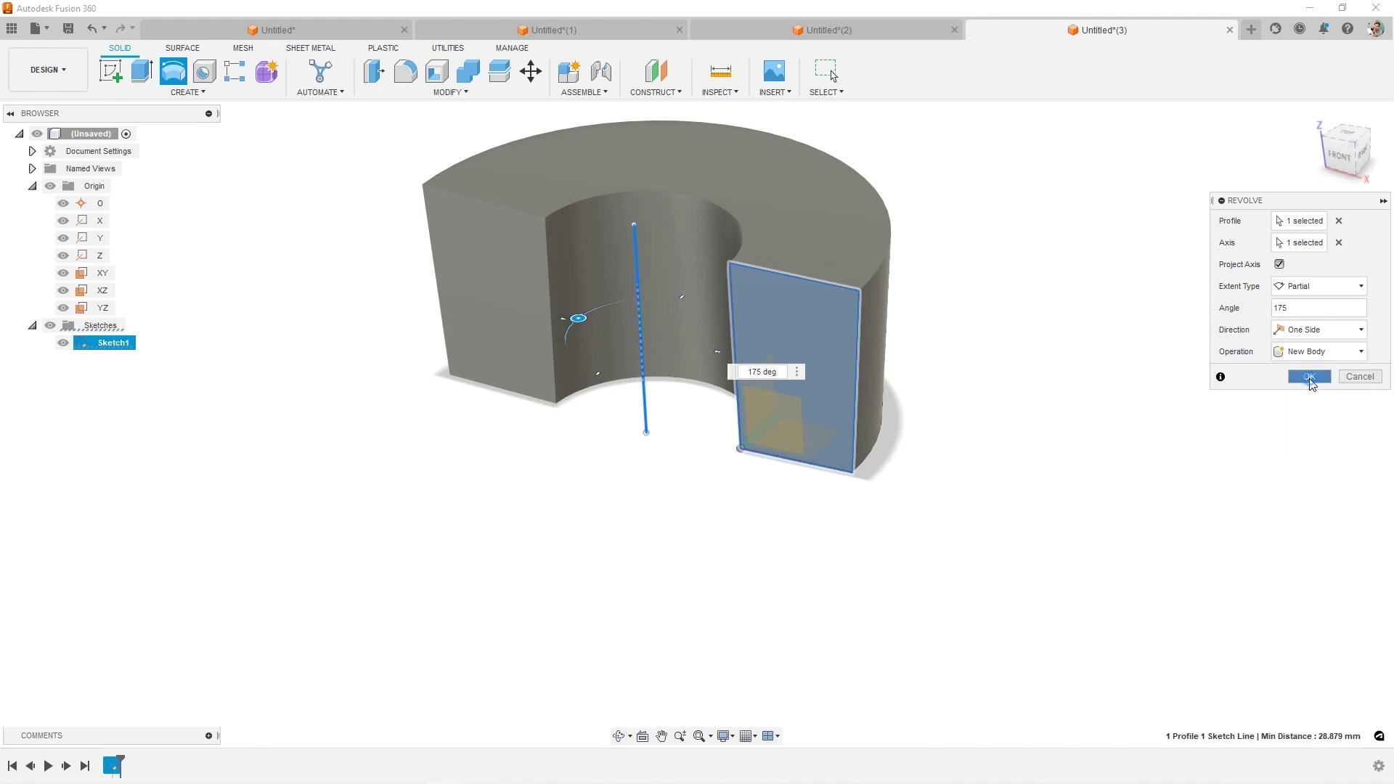
click(1309, 376)
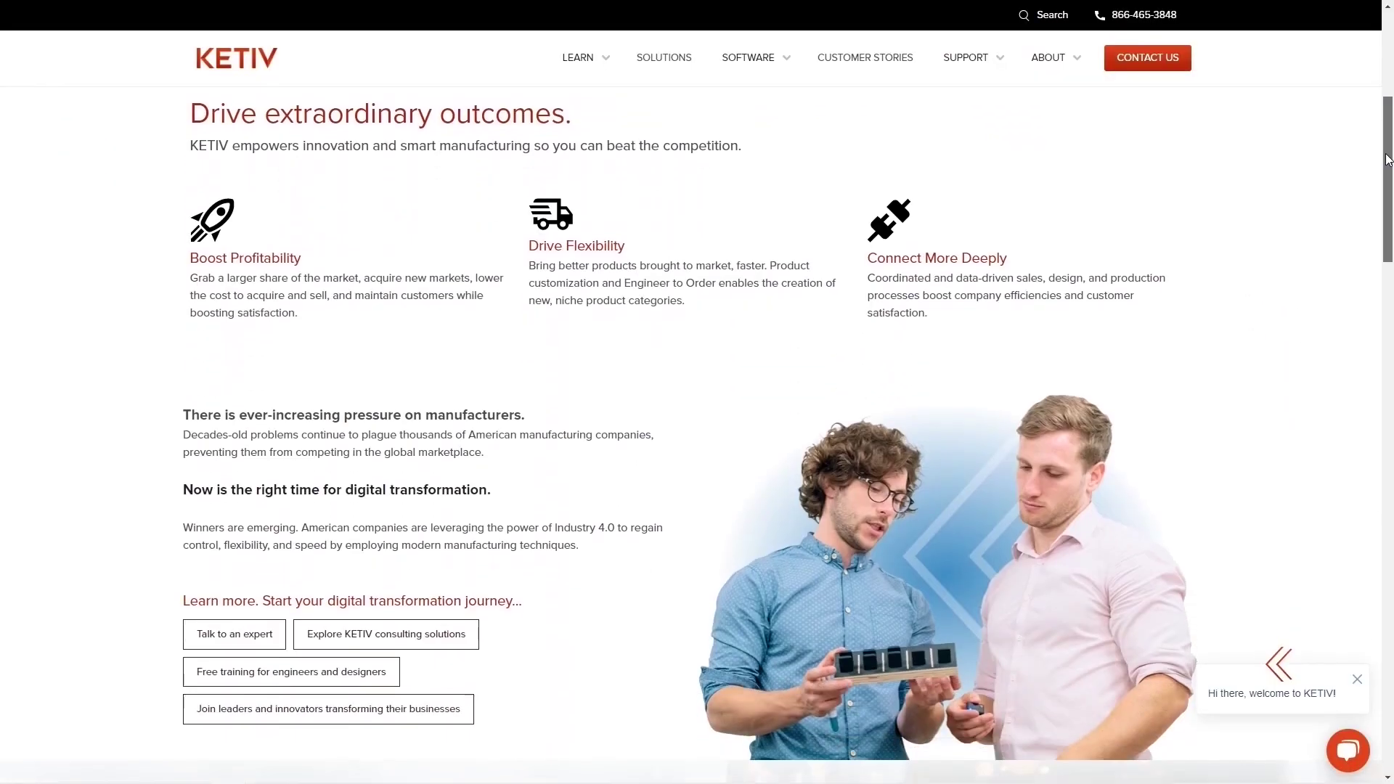
scroll(1387, 174, down, 1)
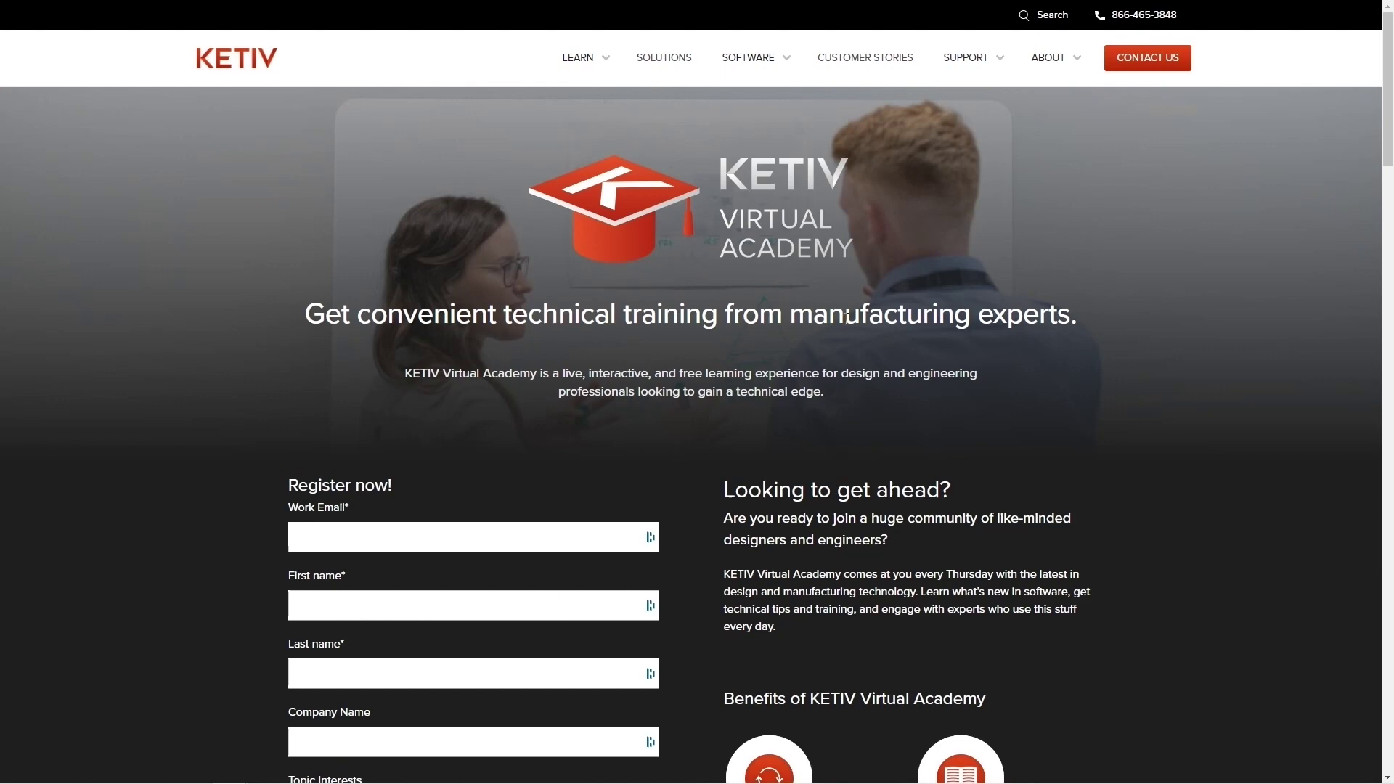
Scroll the KETIV Virtual Academy page, play the What's New in Fusion 360 webinar, and scroll to the Autodesk collections
scroll(1389, 191, down, 5)
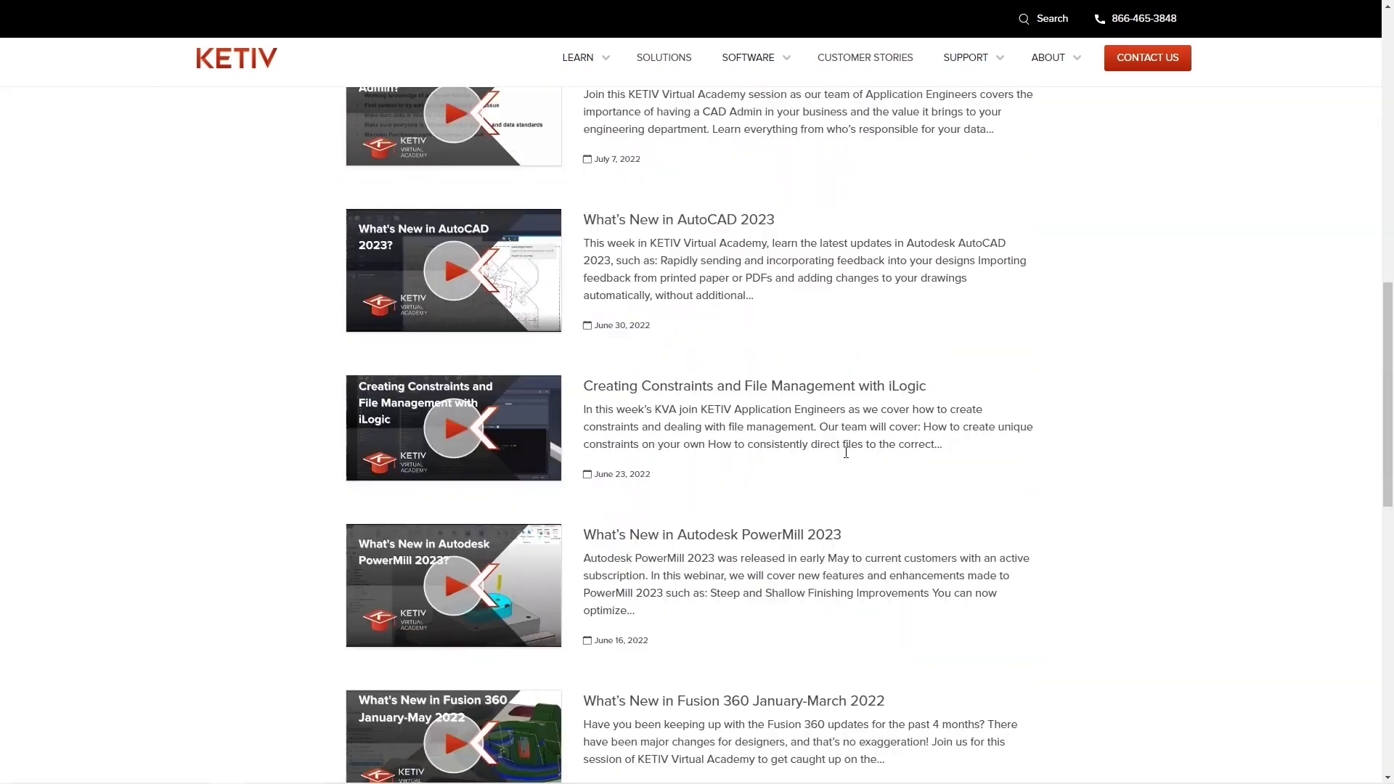
scroll(843, 448, down, 3)
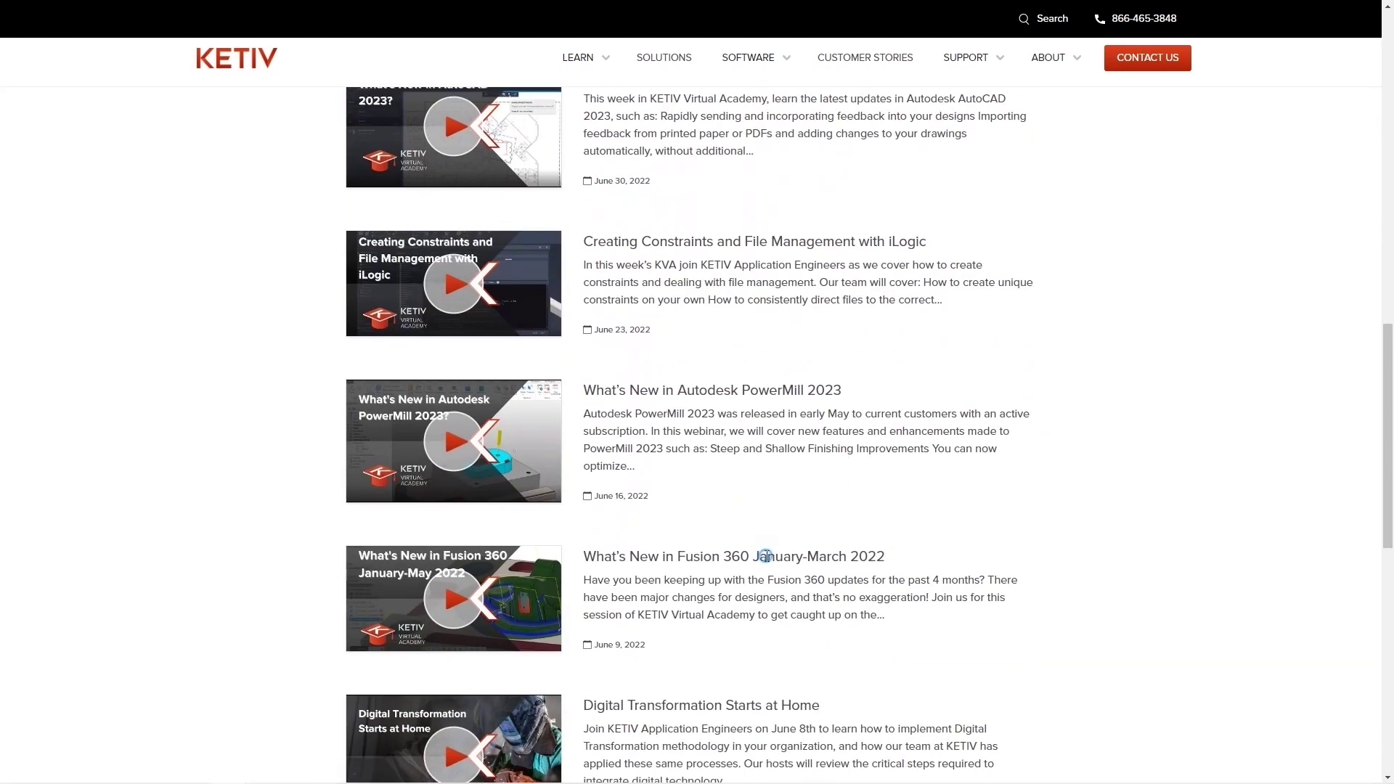
click(415, 603)
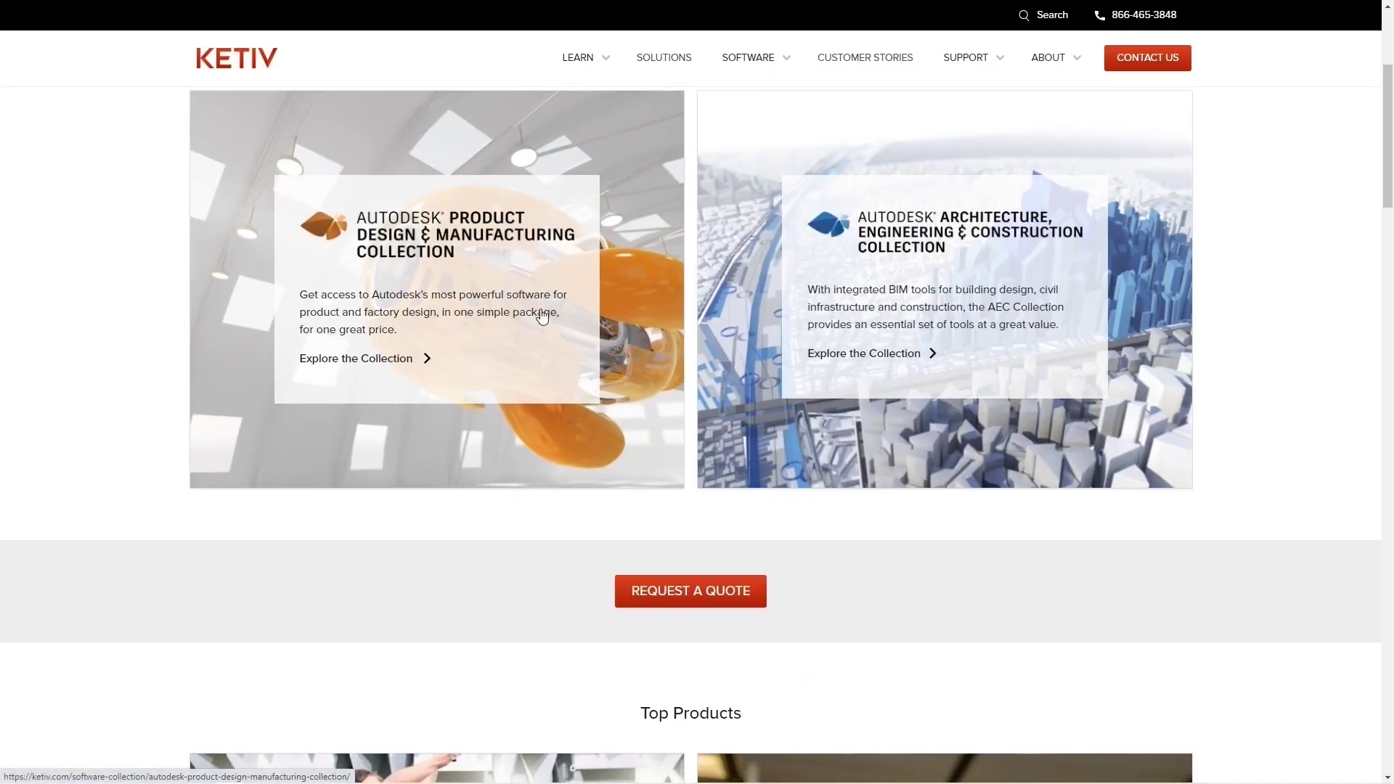
scroll(542, 317, down, 10)
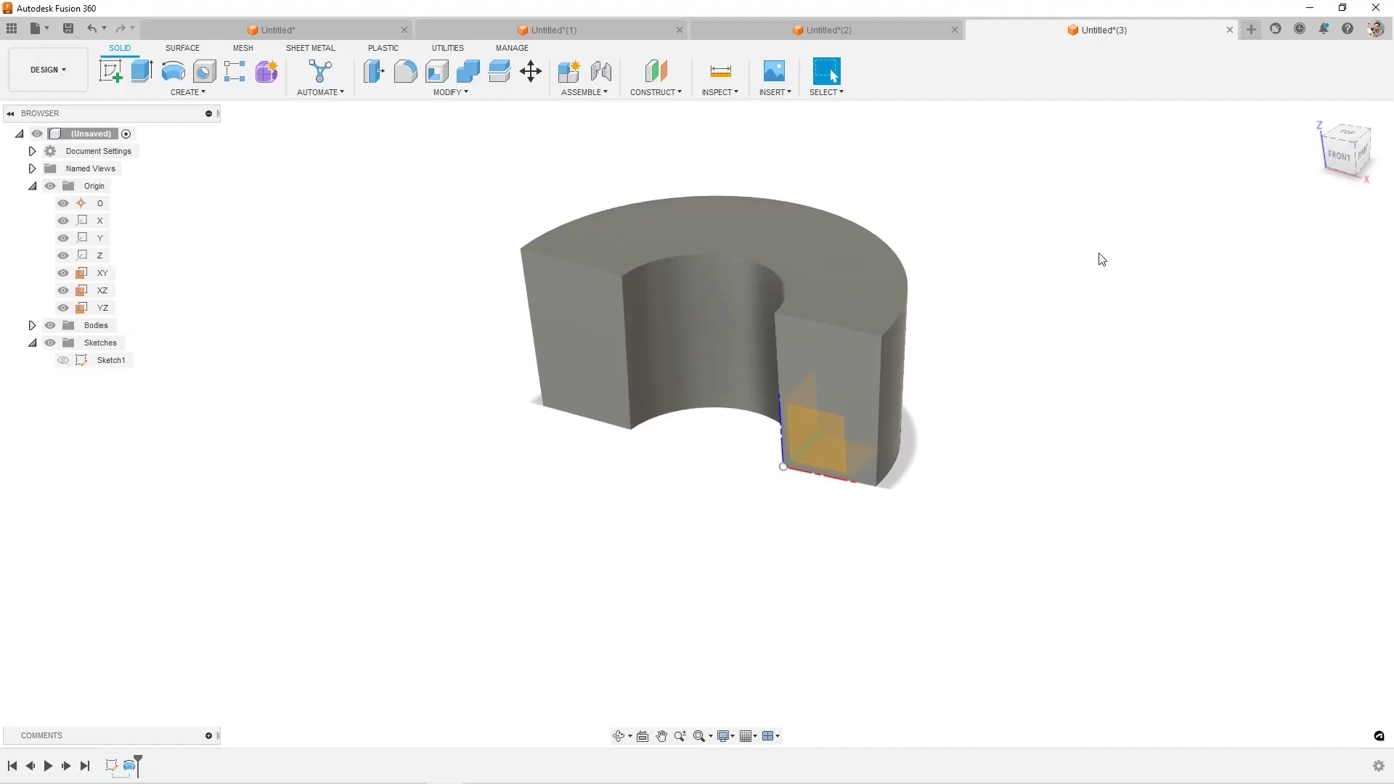
Start a new empty design and begin a sketch on the front plane
click(1252, 30)
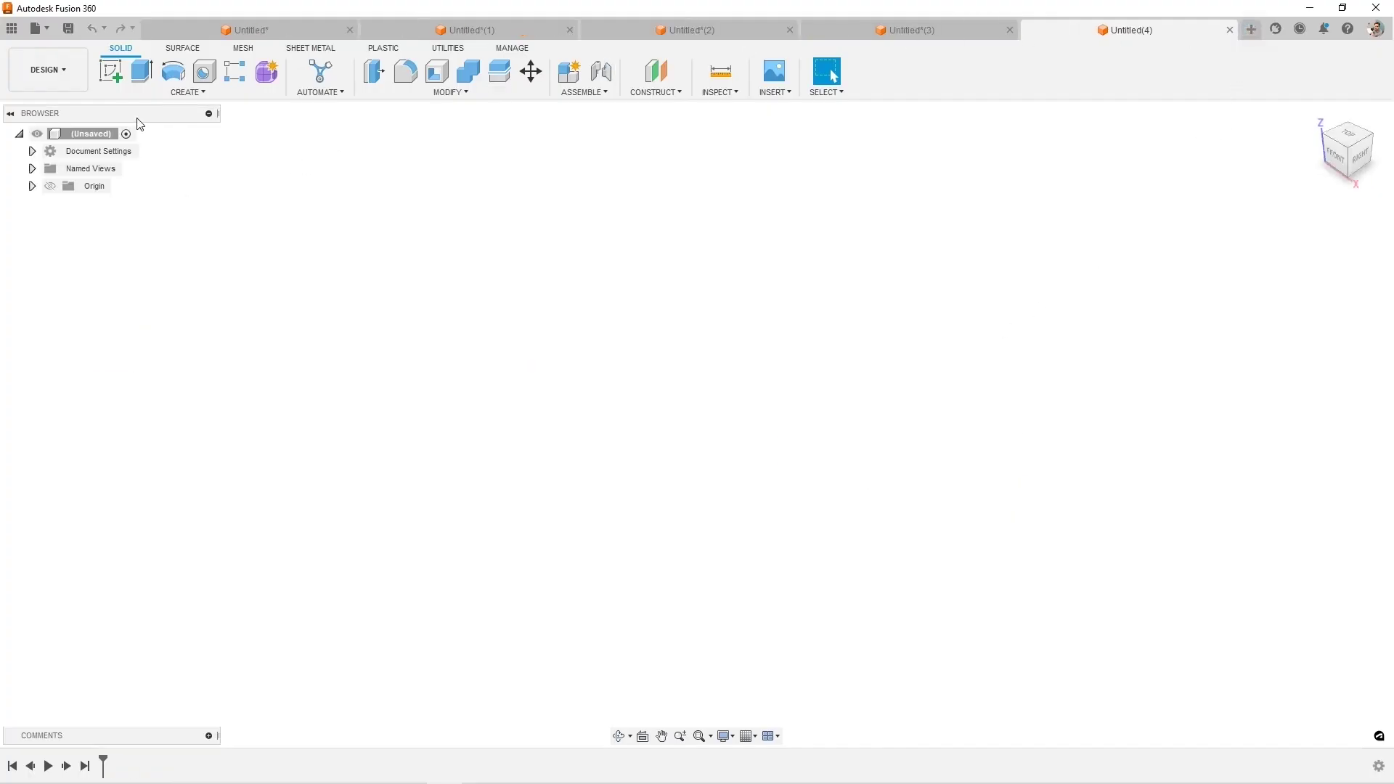
click(111, 70)
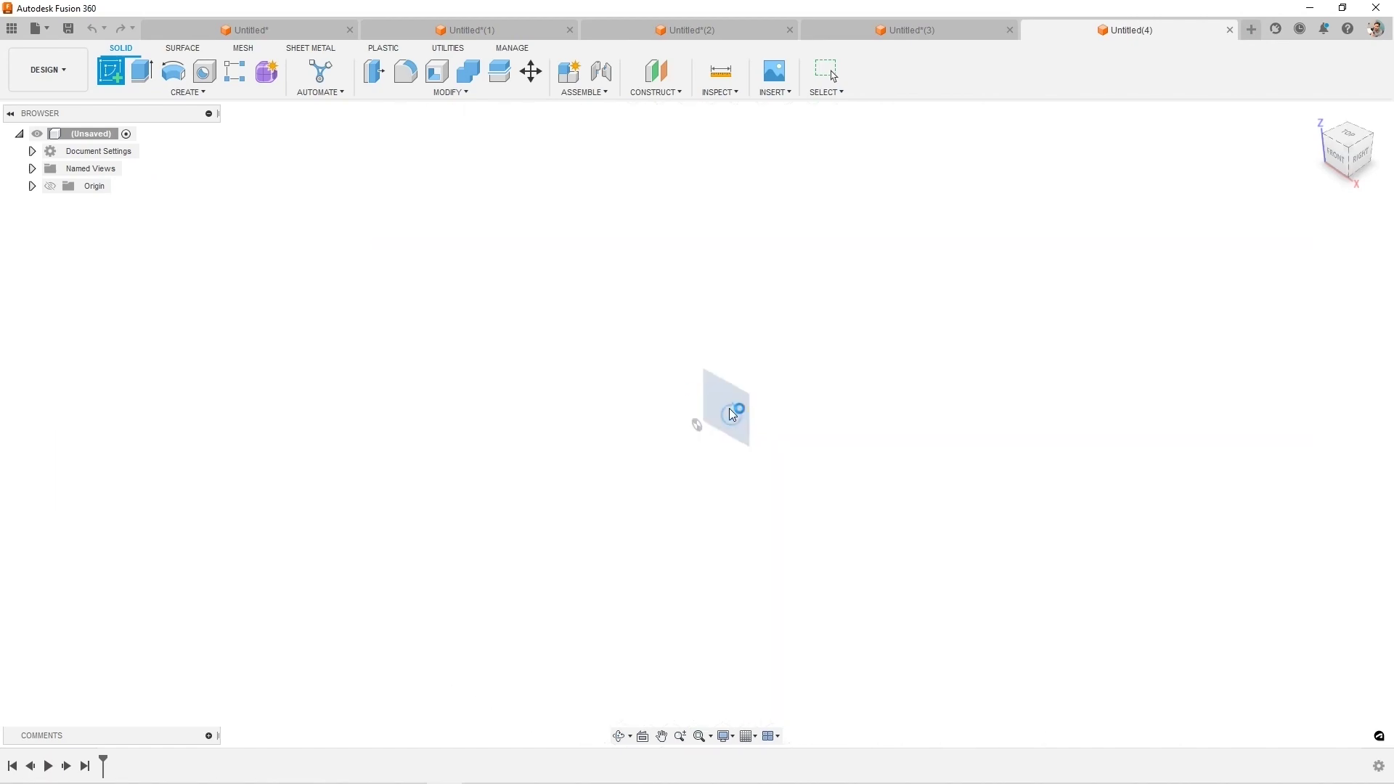
click(732, 414)
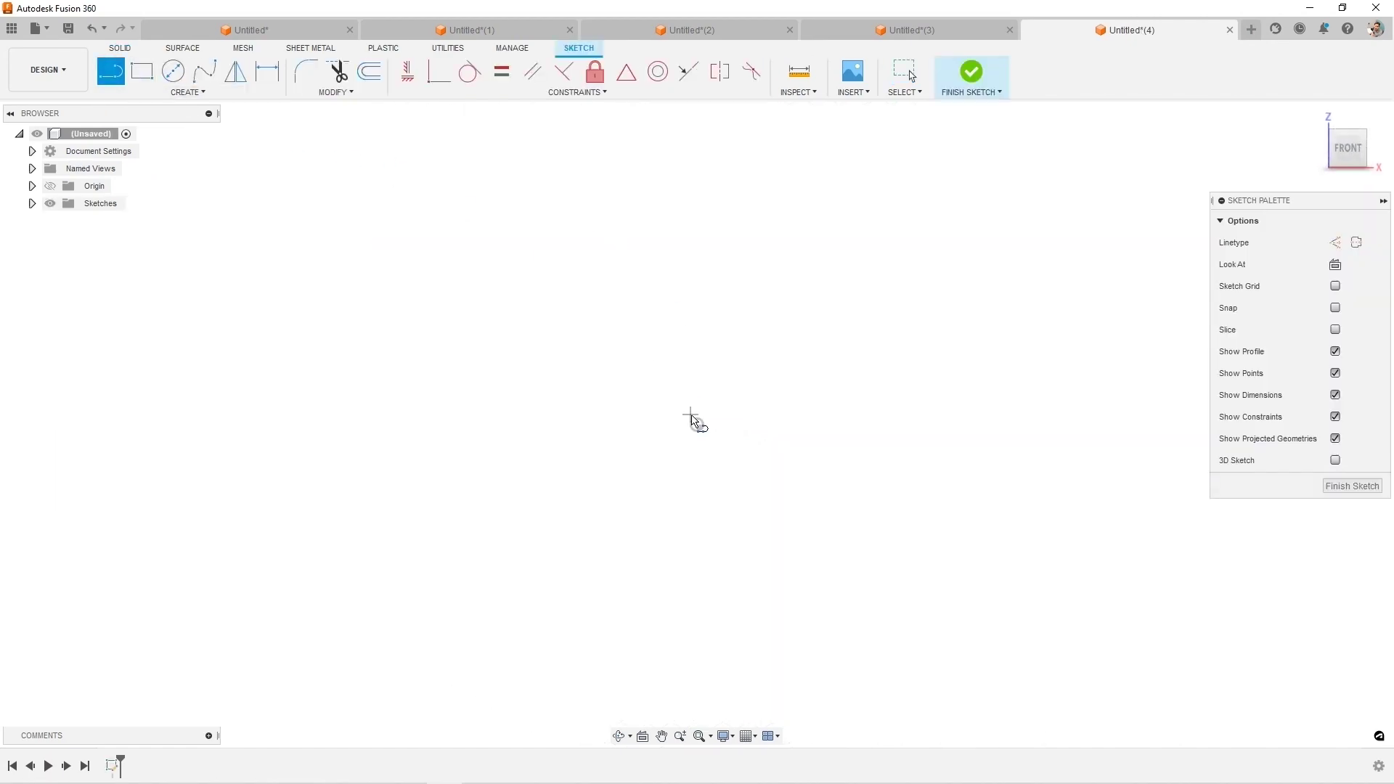
Draw a closed four-sided tapered outline with lines, starting and ending at the origin
click(696, 427)
click(697, 298)
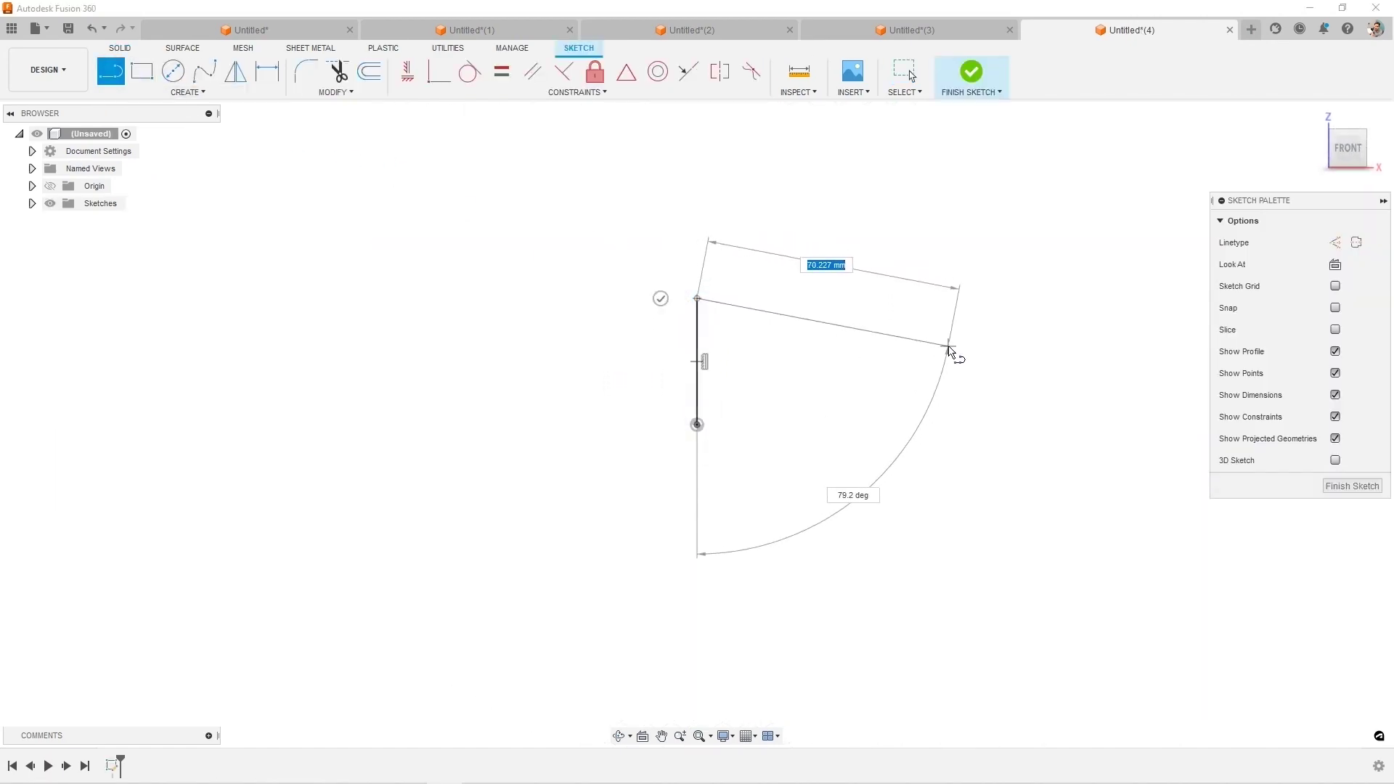
click(984, 354)
drag(984, 355, 985, 518)
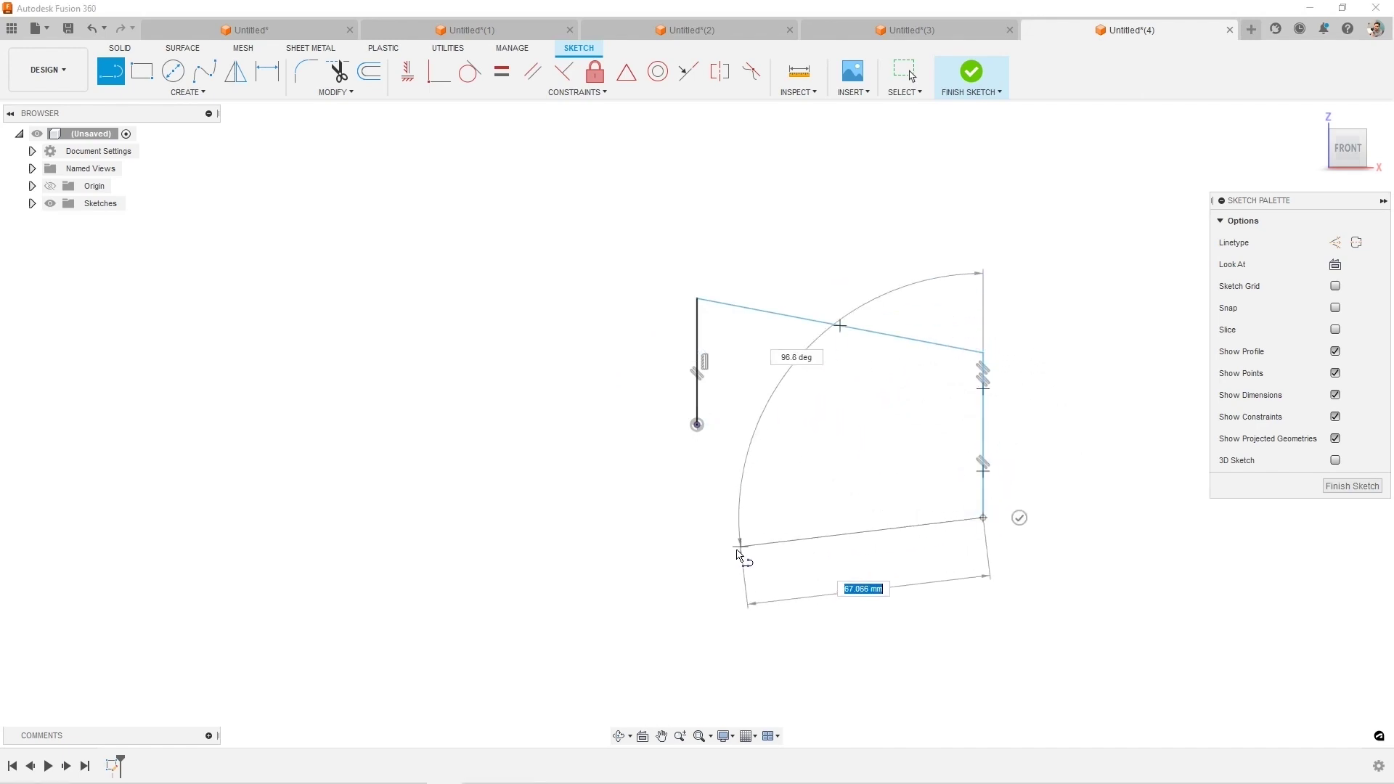
click(697, 588)
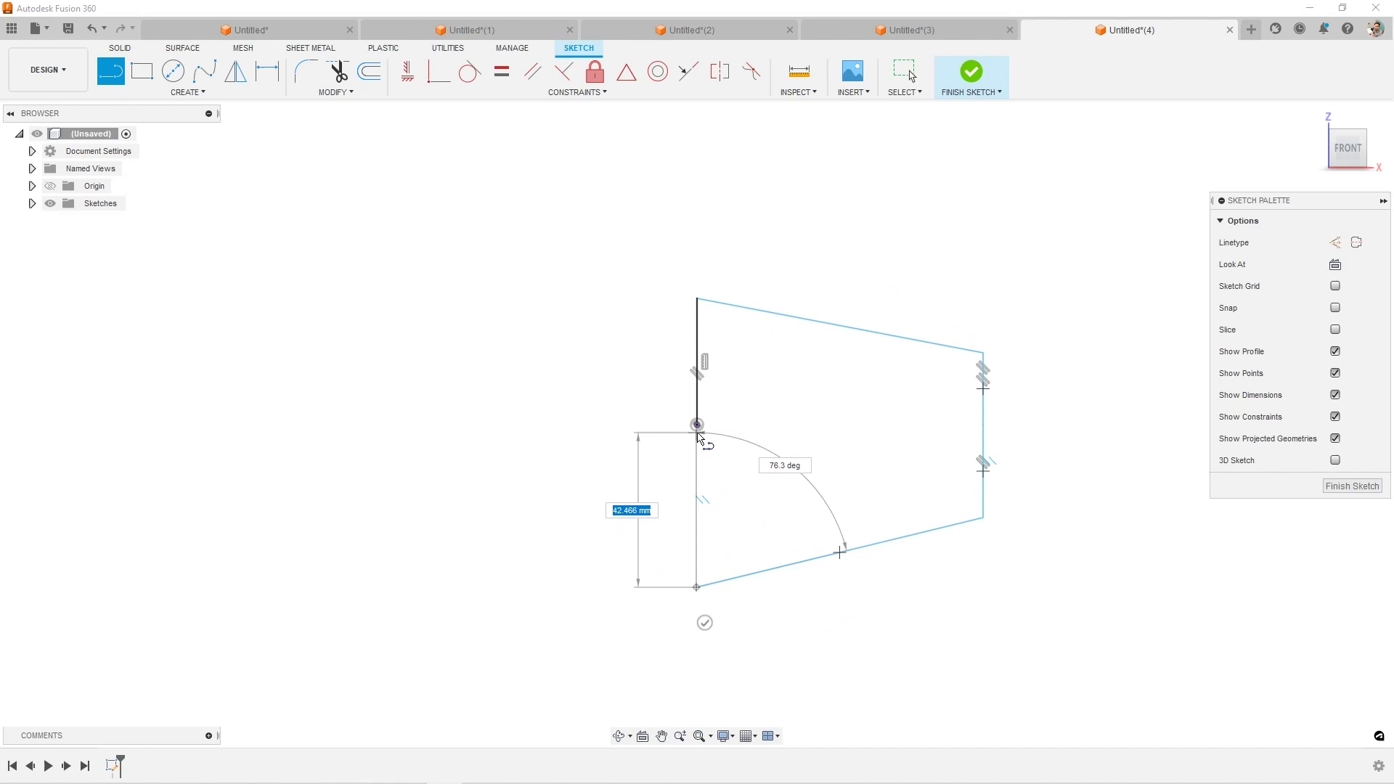
click(697, 427)
key(Escape)
scroll(828, 485, up, 2)
scroll(720, 469, down, 2)
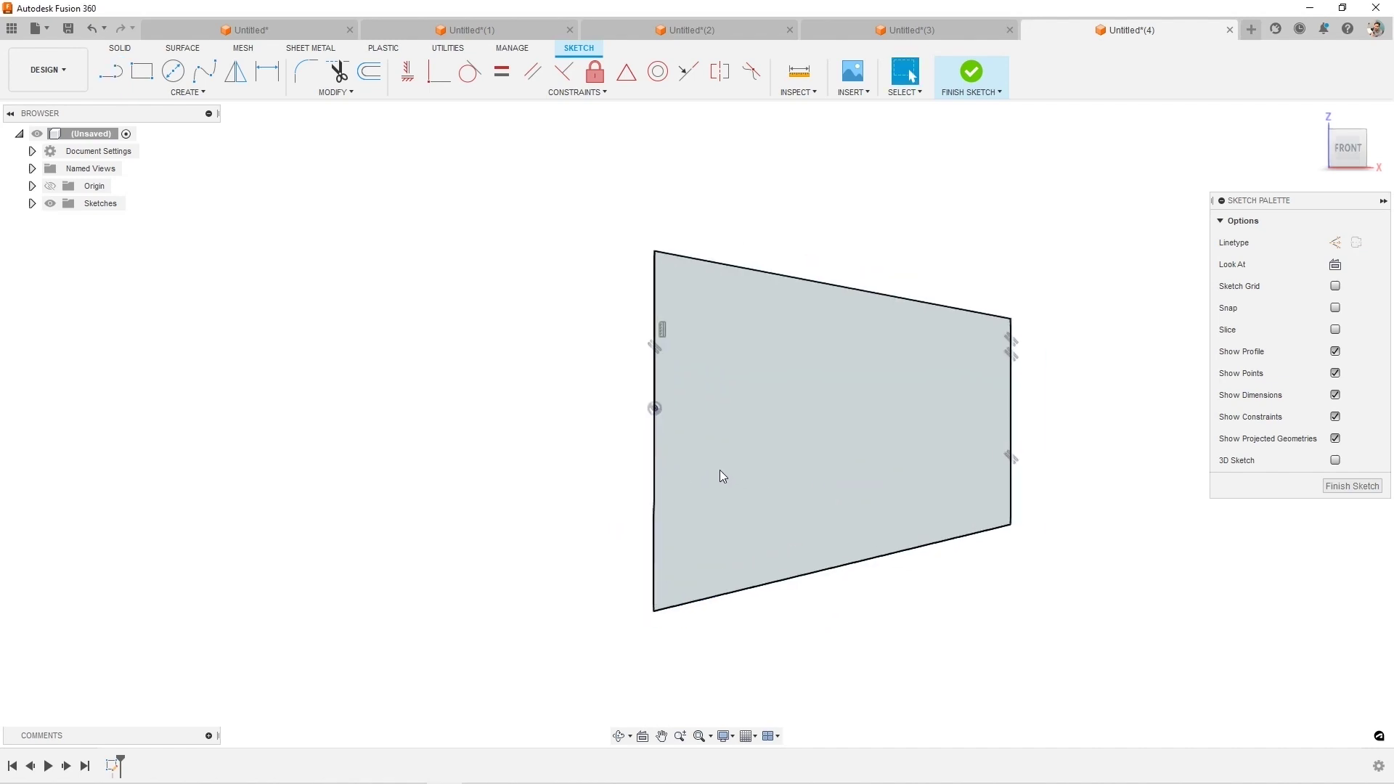
Draw a horizontal line from the origin to the right edge, splitting the shape
key(s)
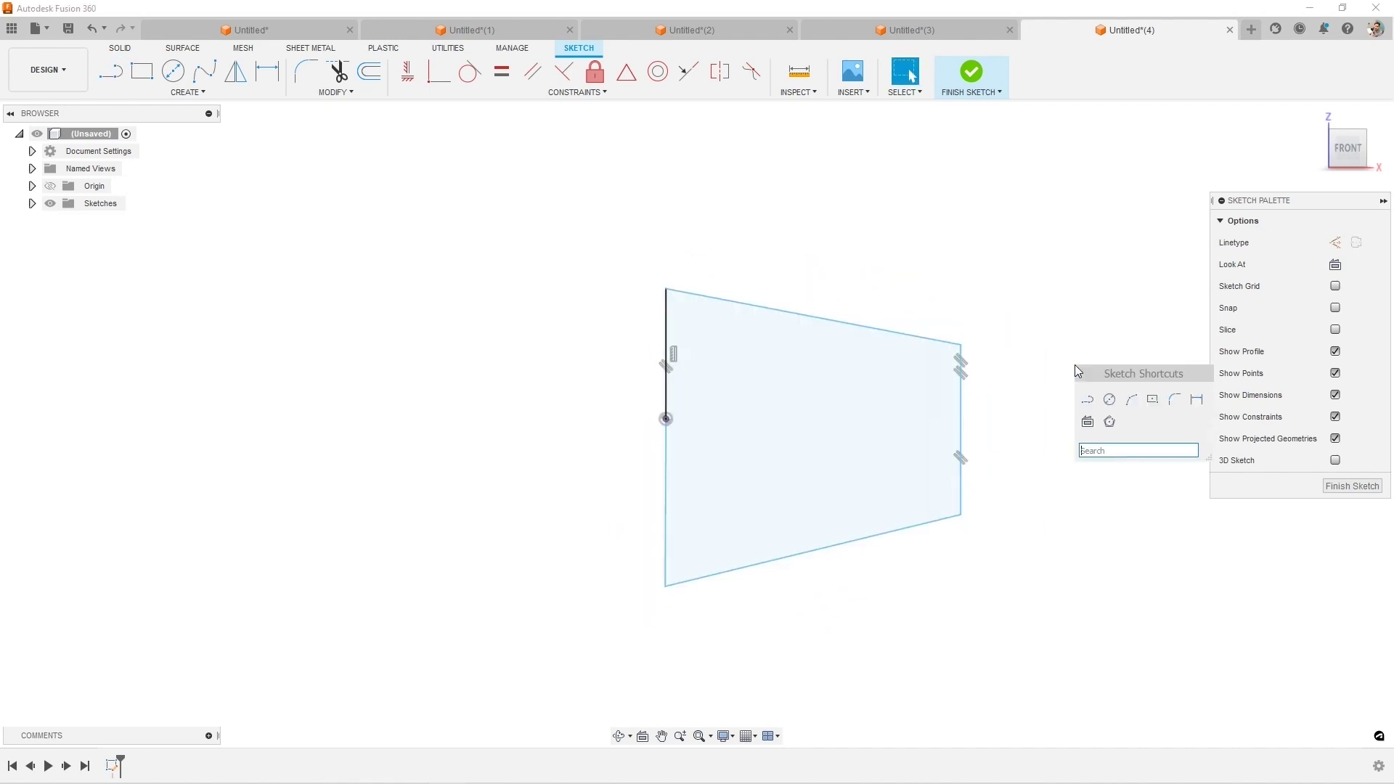
click(122, 72)
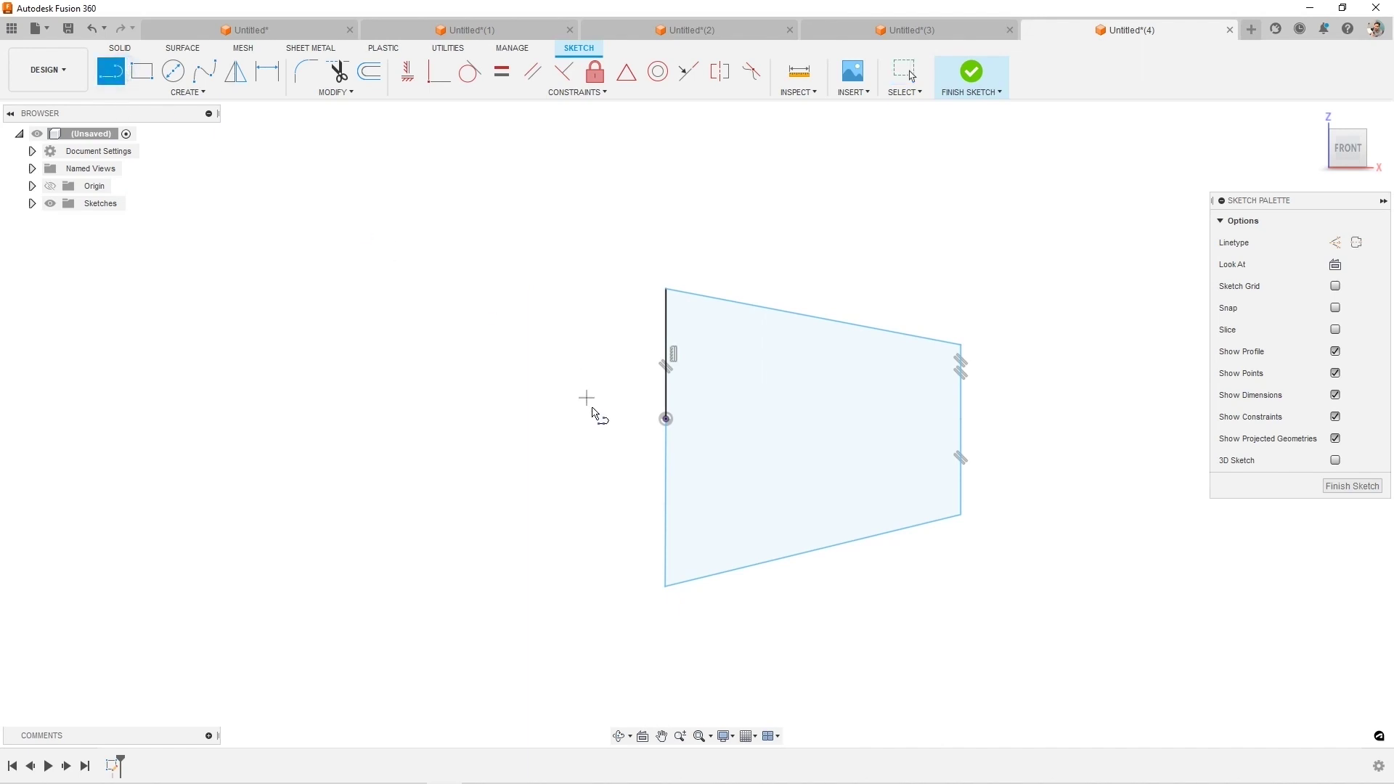
click(666, 420)
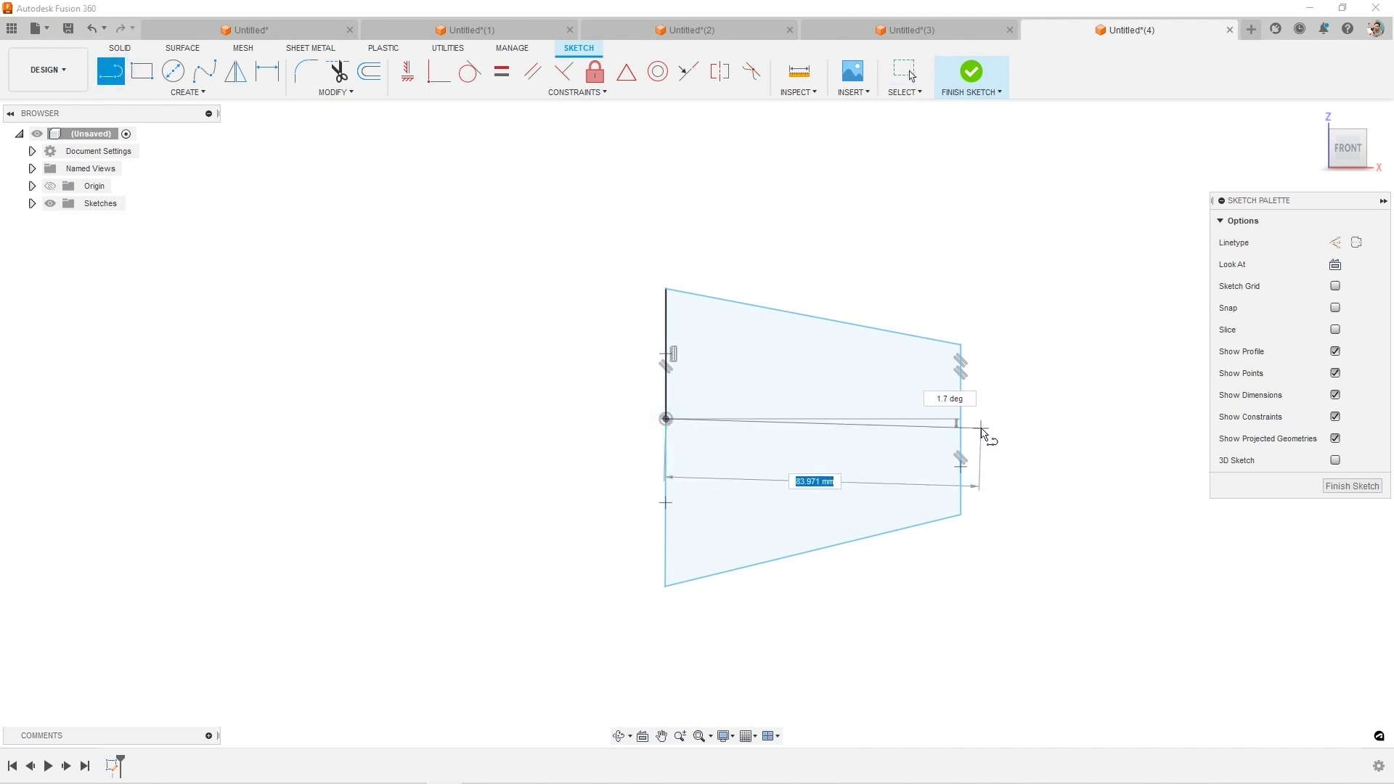
click(960, 420)
key(Escape)
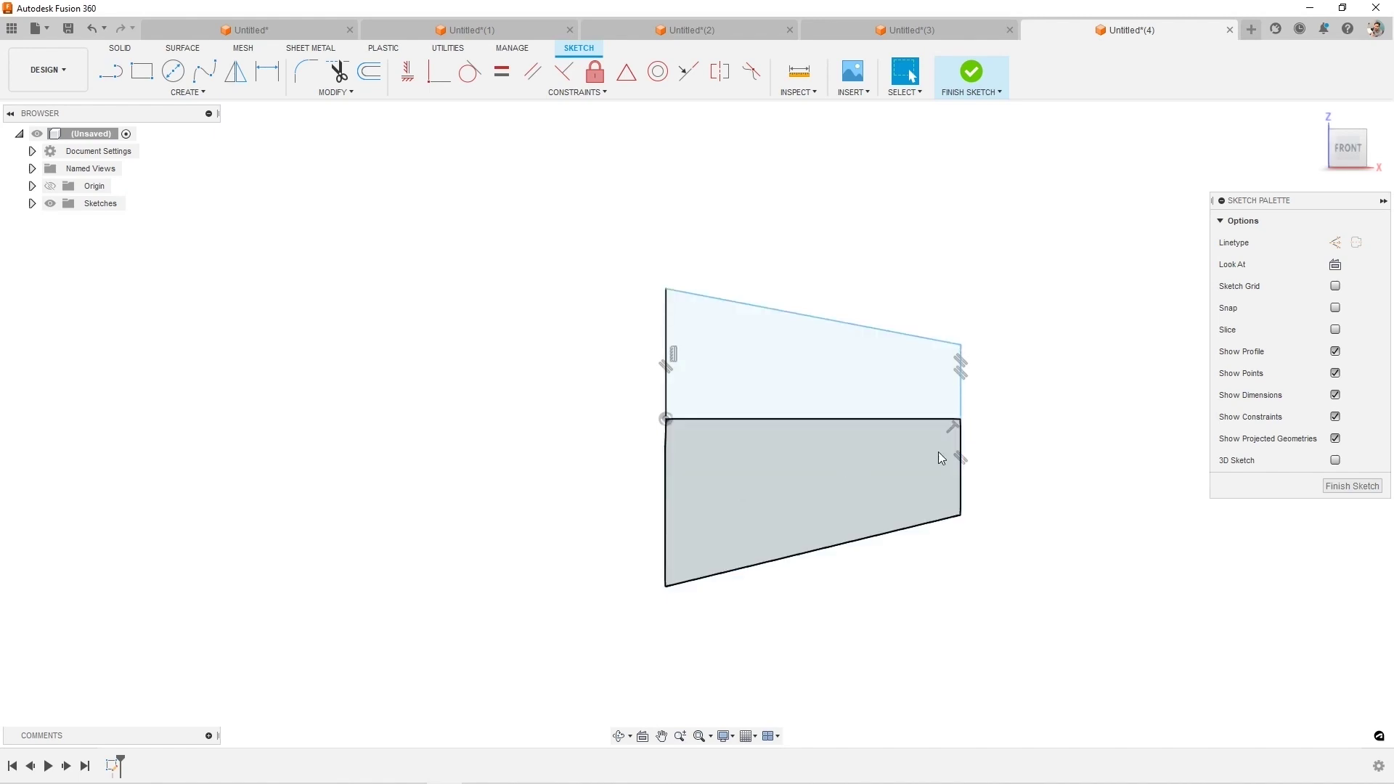
Delete the lower half of the sketch and select the remaining upper tapered profile
drag(1016, 589, 601, 480)
key(Delete)
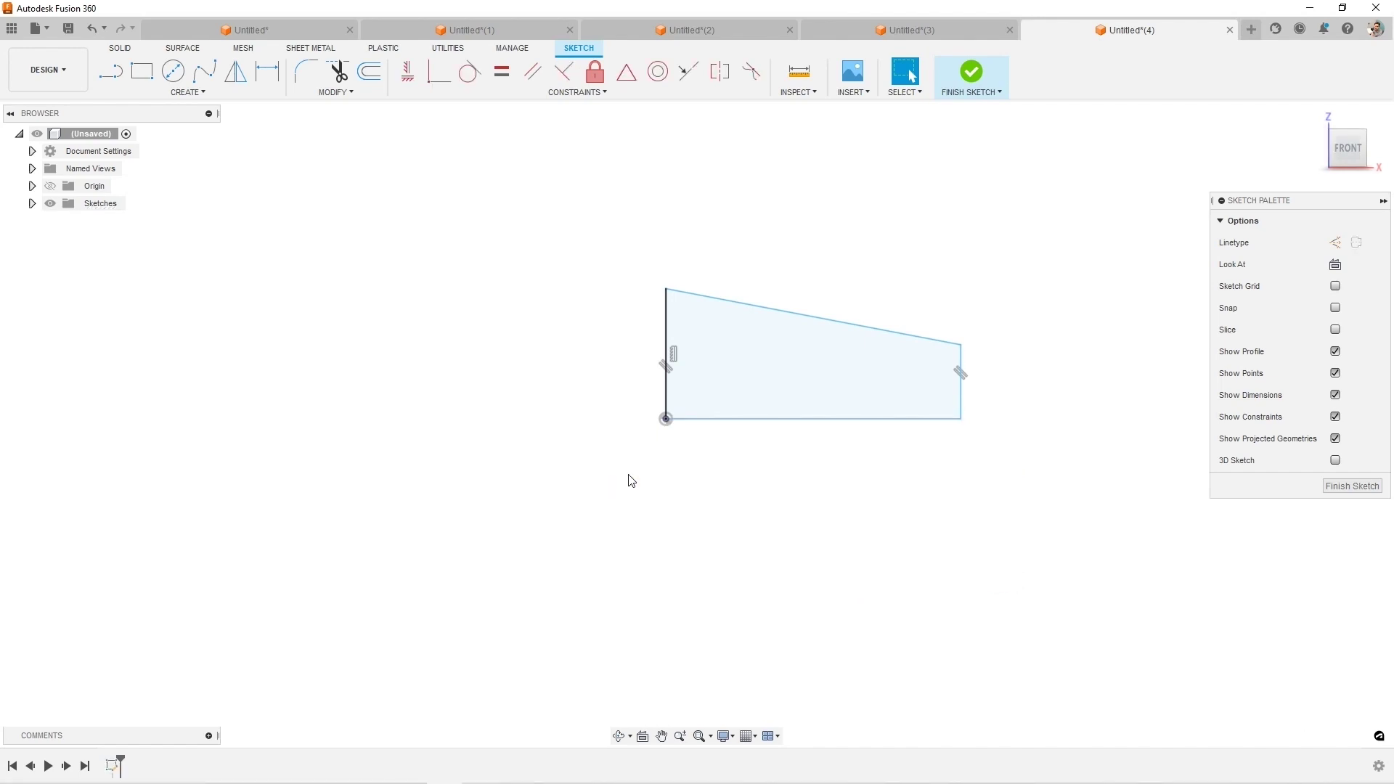
click(795, 331)
key(s)
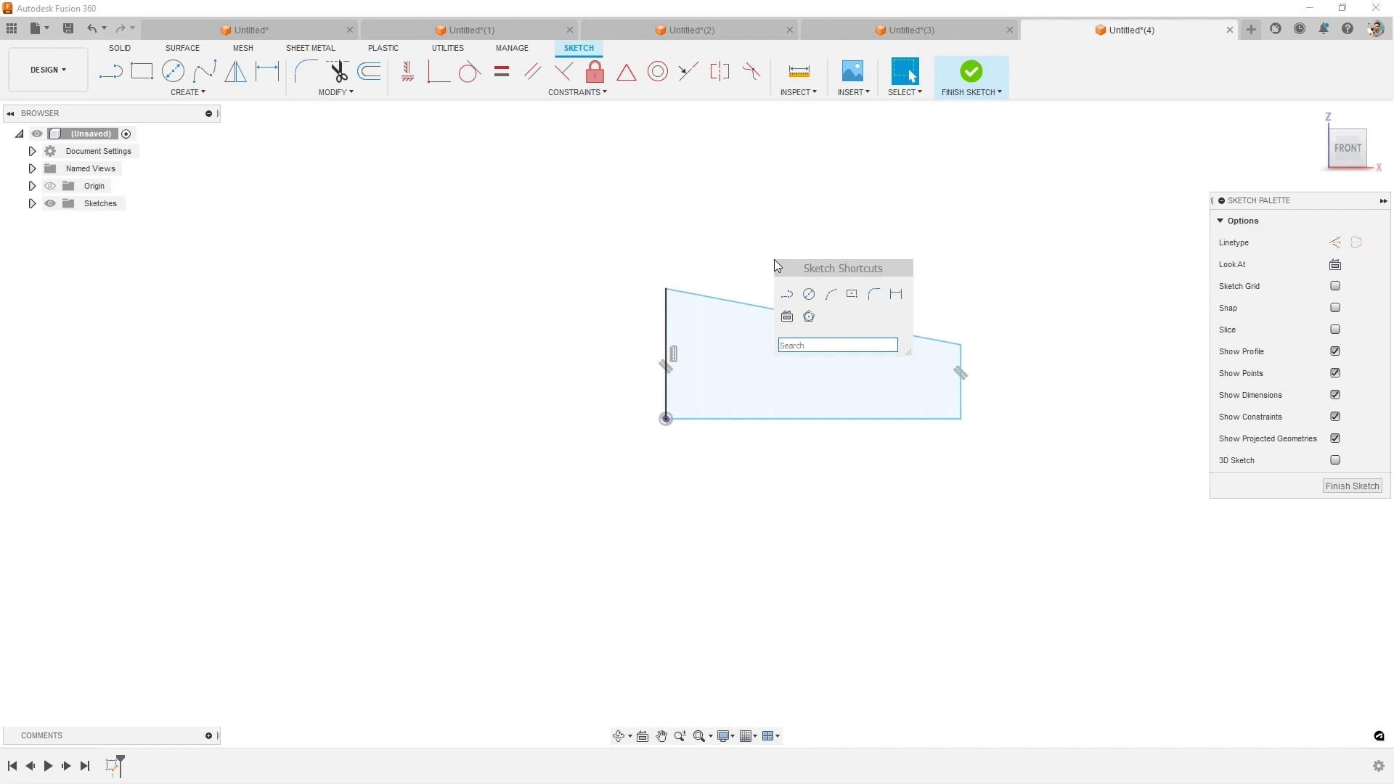
key(Escape)
Revolve the tapered profile a Full turn around its bottom edge into a solid cone
key(r)
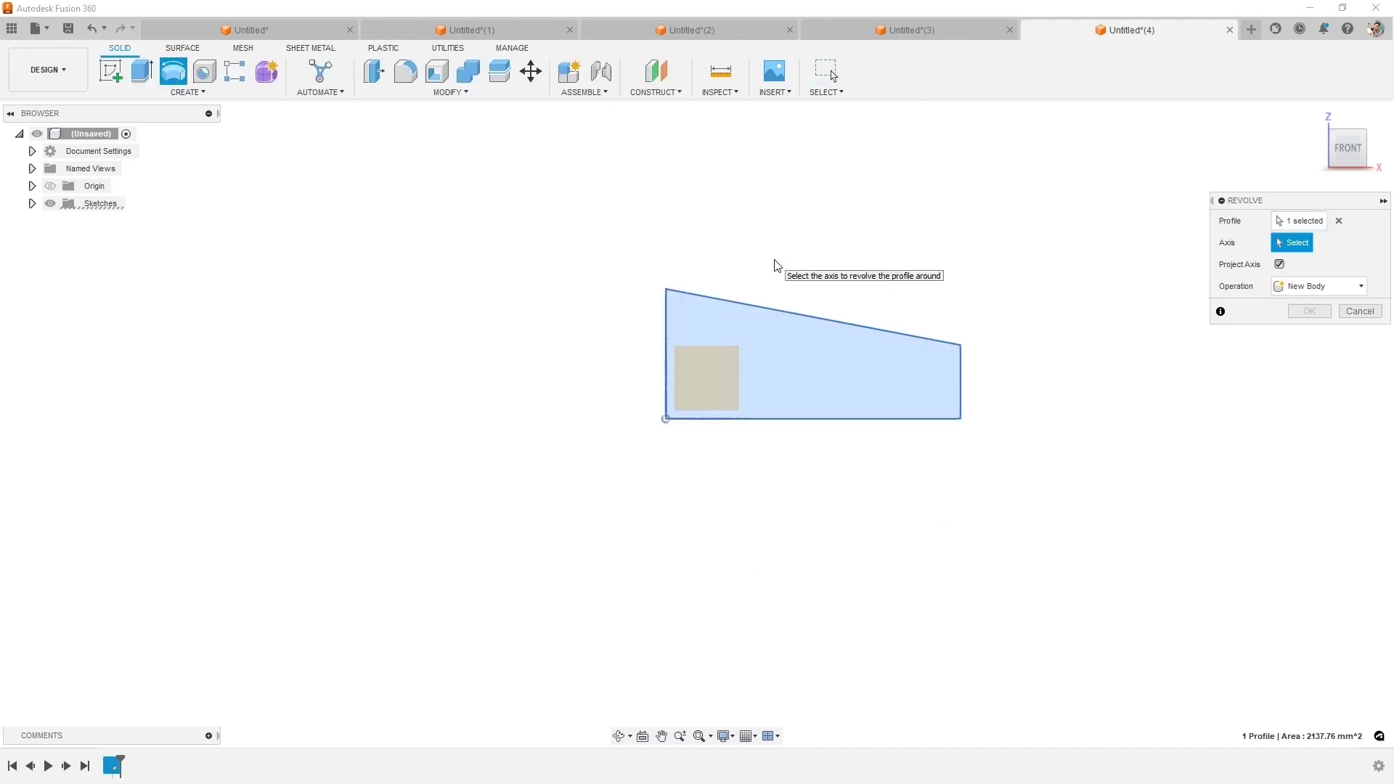
shift+middle_drag(854, 372, 826, 407)
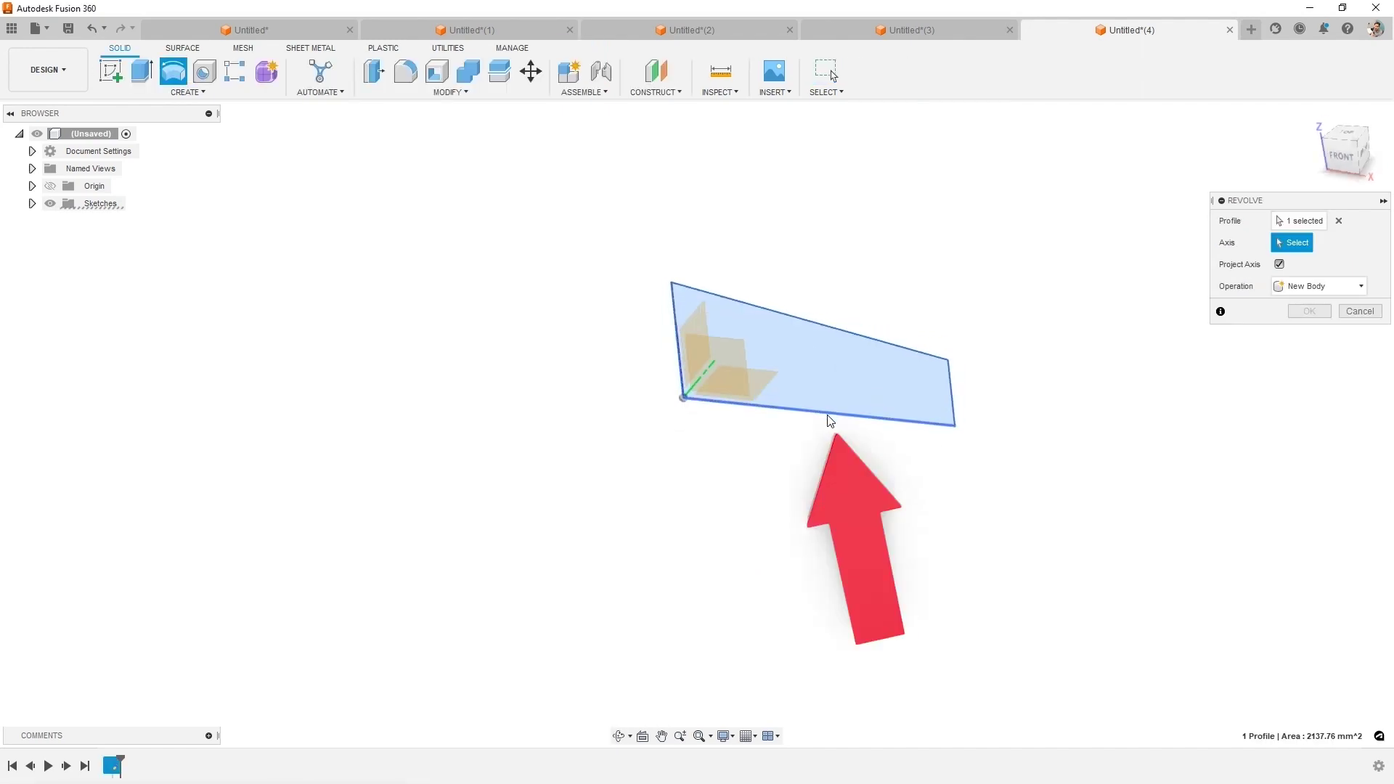
click(826, 415)
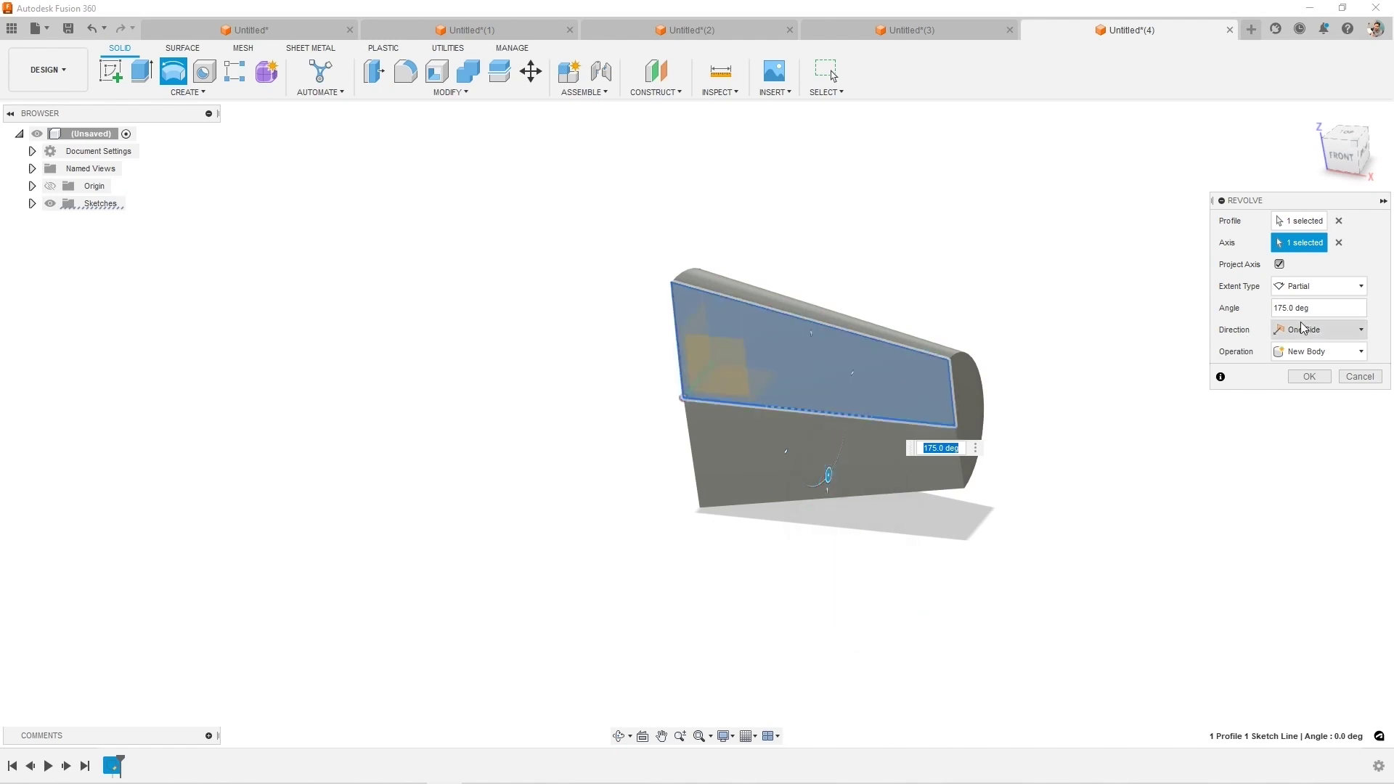
click(1321, 288)
click(1305, 339)
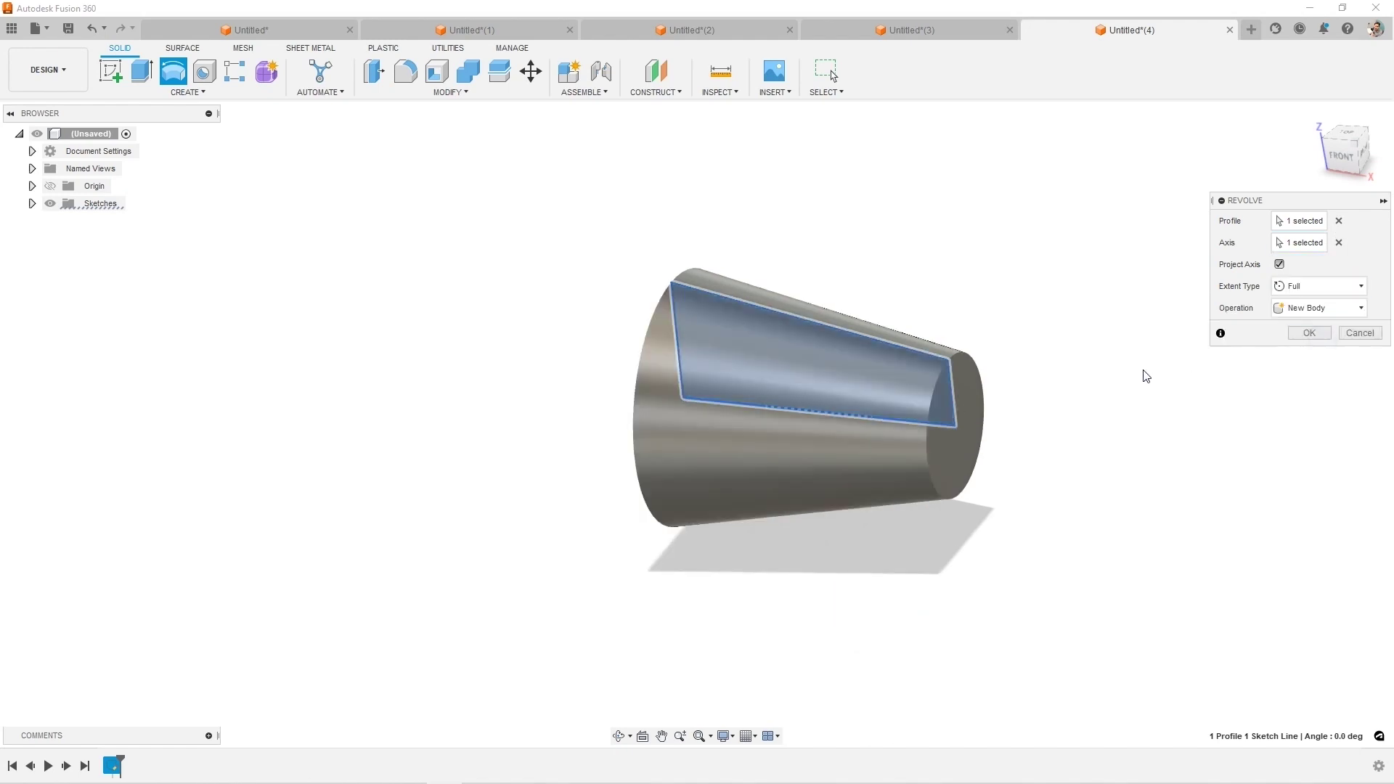
shift+middle_drag(1056, 374, 1120, 360)
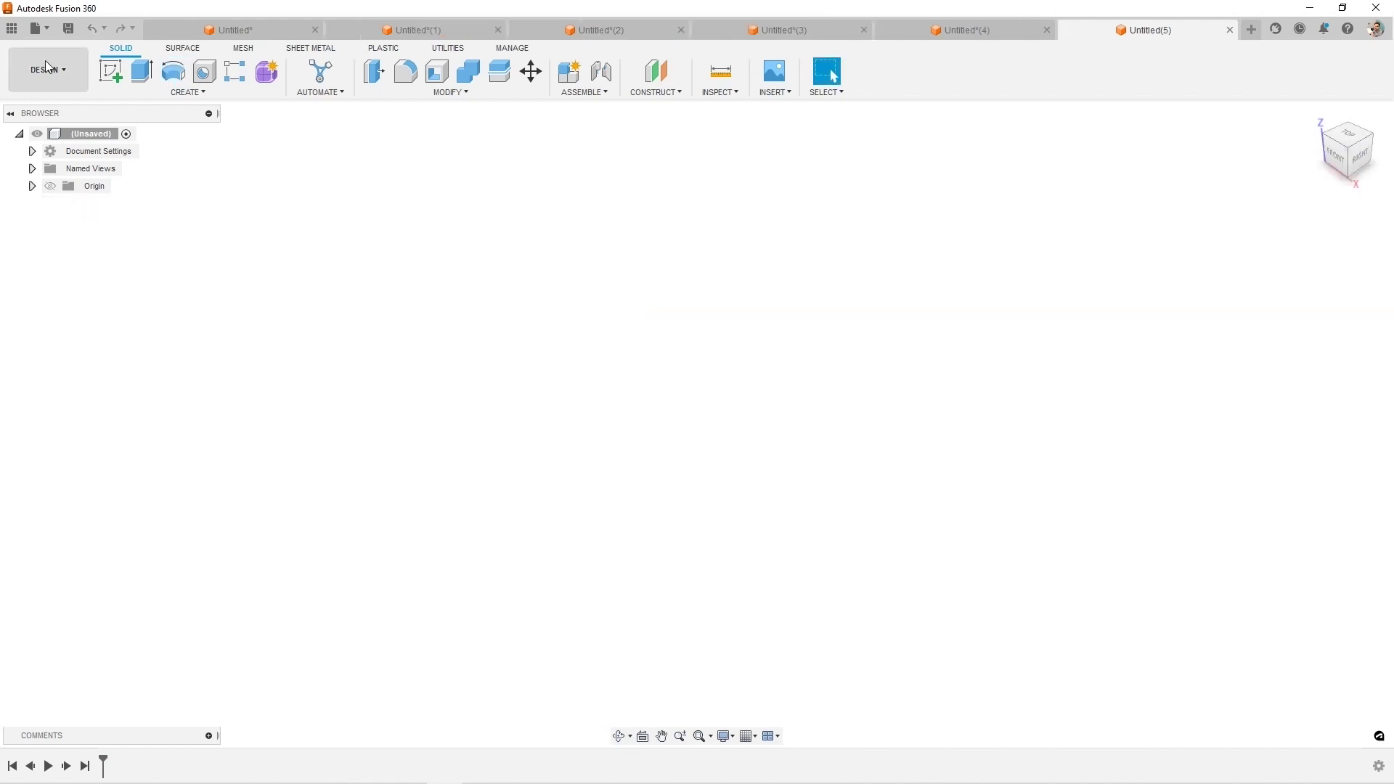
Sketch a circle centred at the origin on the front plane and revolve it into a sphere
click(111, 70)
click(728, 422)
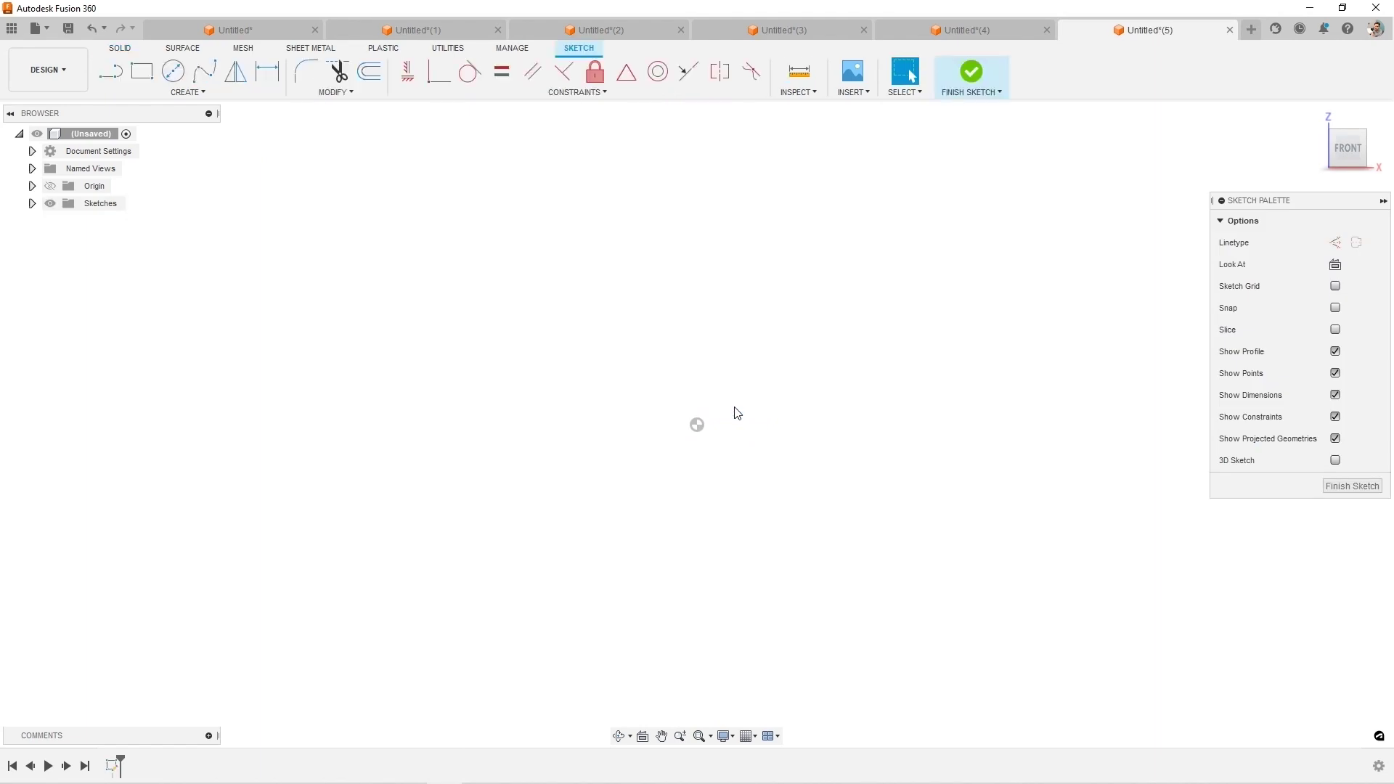
click(176, 77)
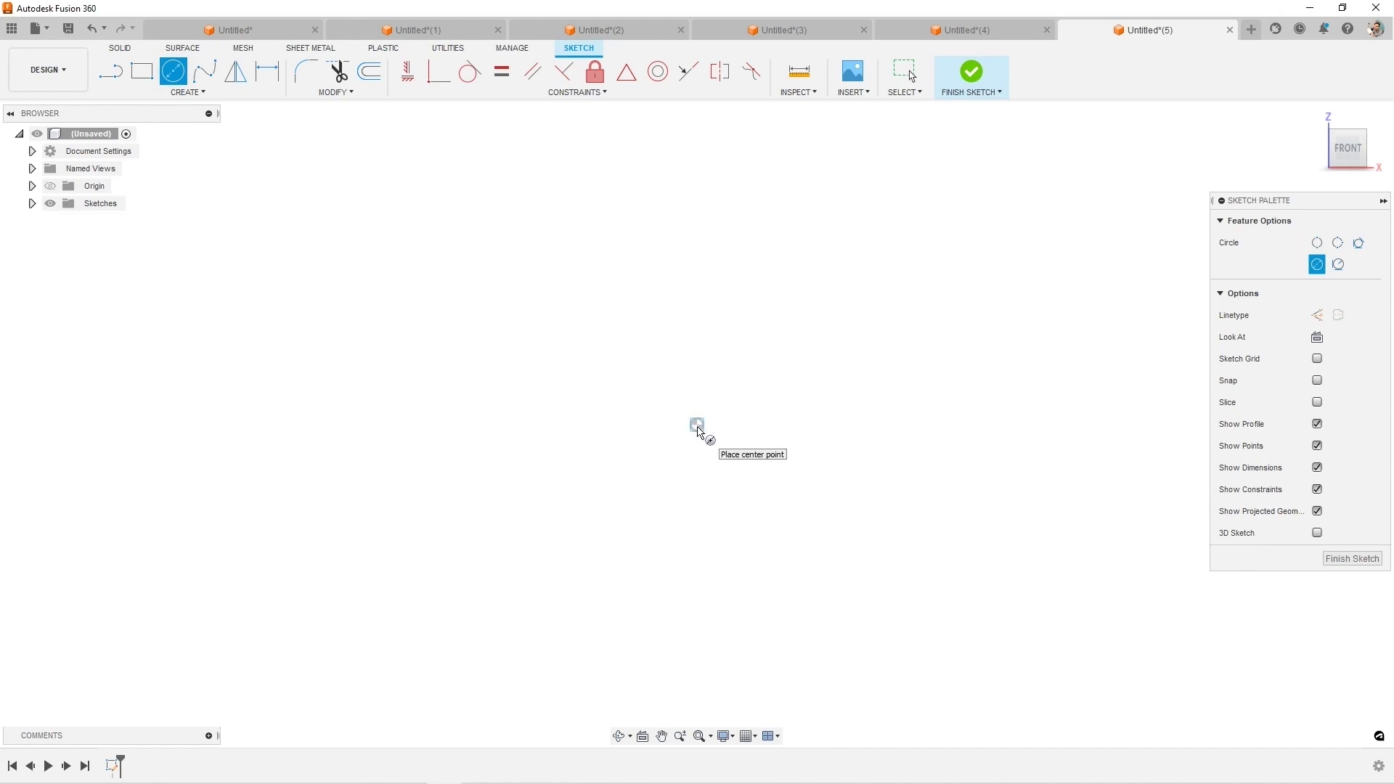
click(697, 424)
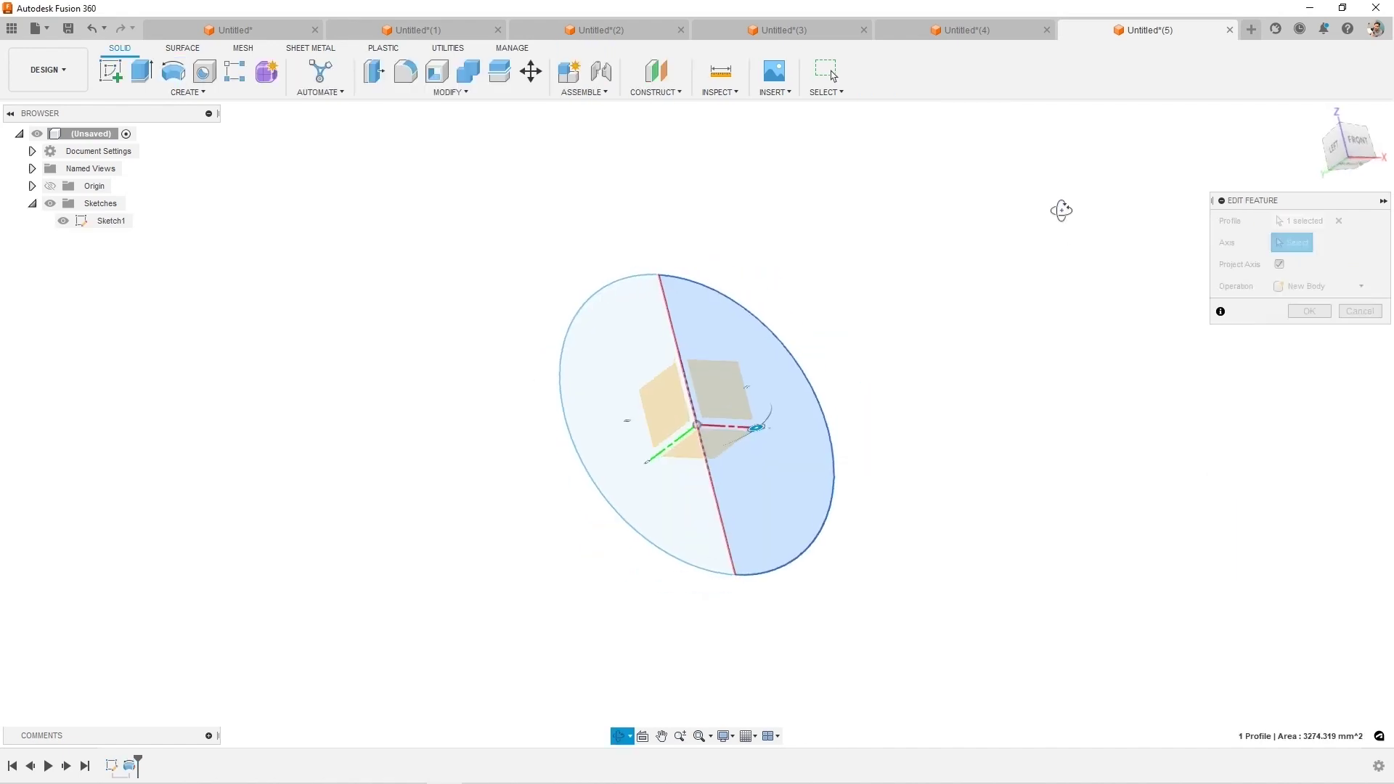
mouse_move(1058, 208)
shift+middle_down()
mouse_move(1031, 264)
mouse_move(984, 275)
shift+middle_up()
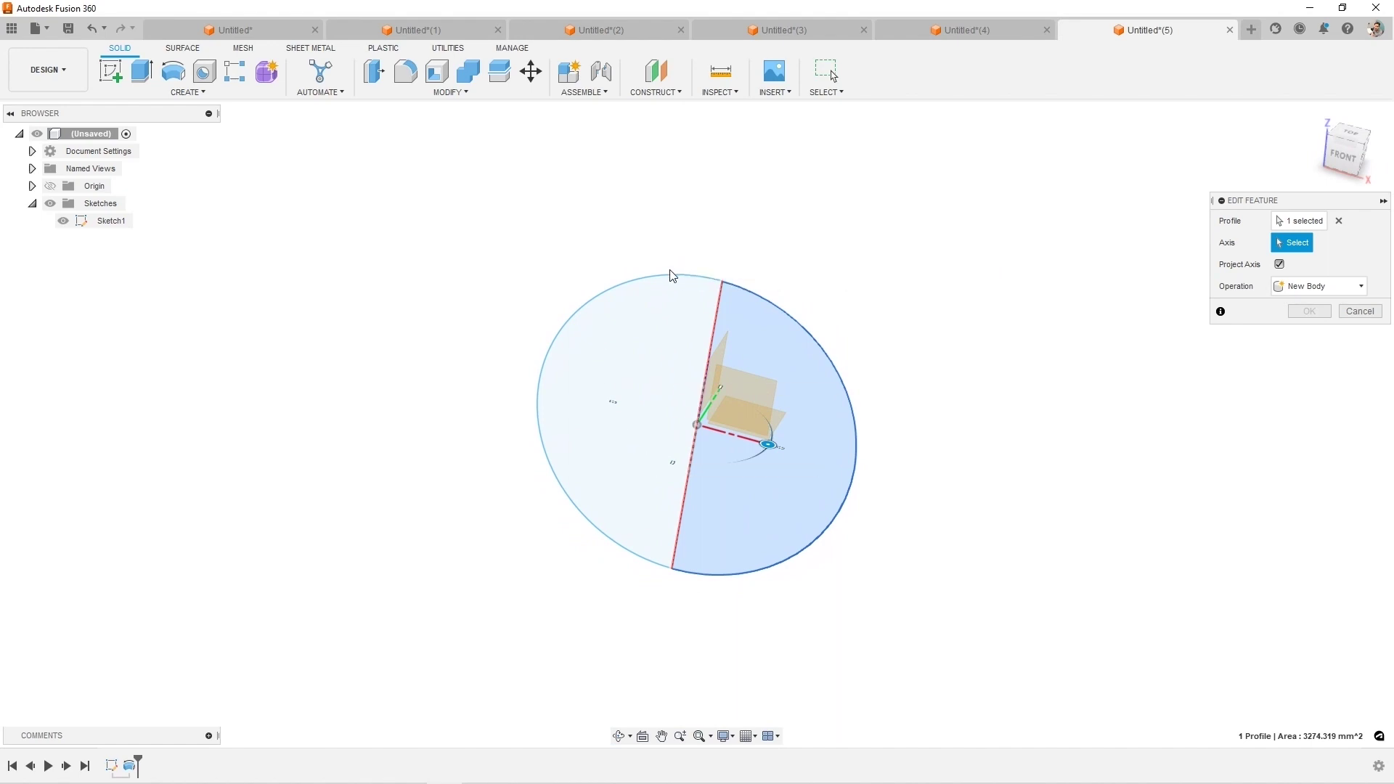
key(Escape)
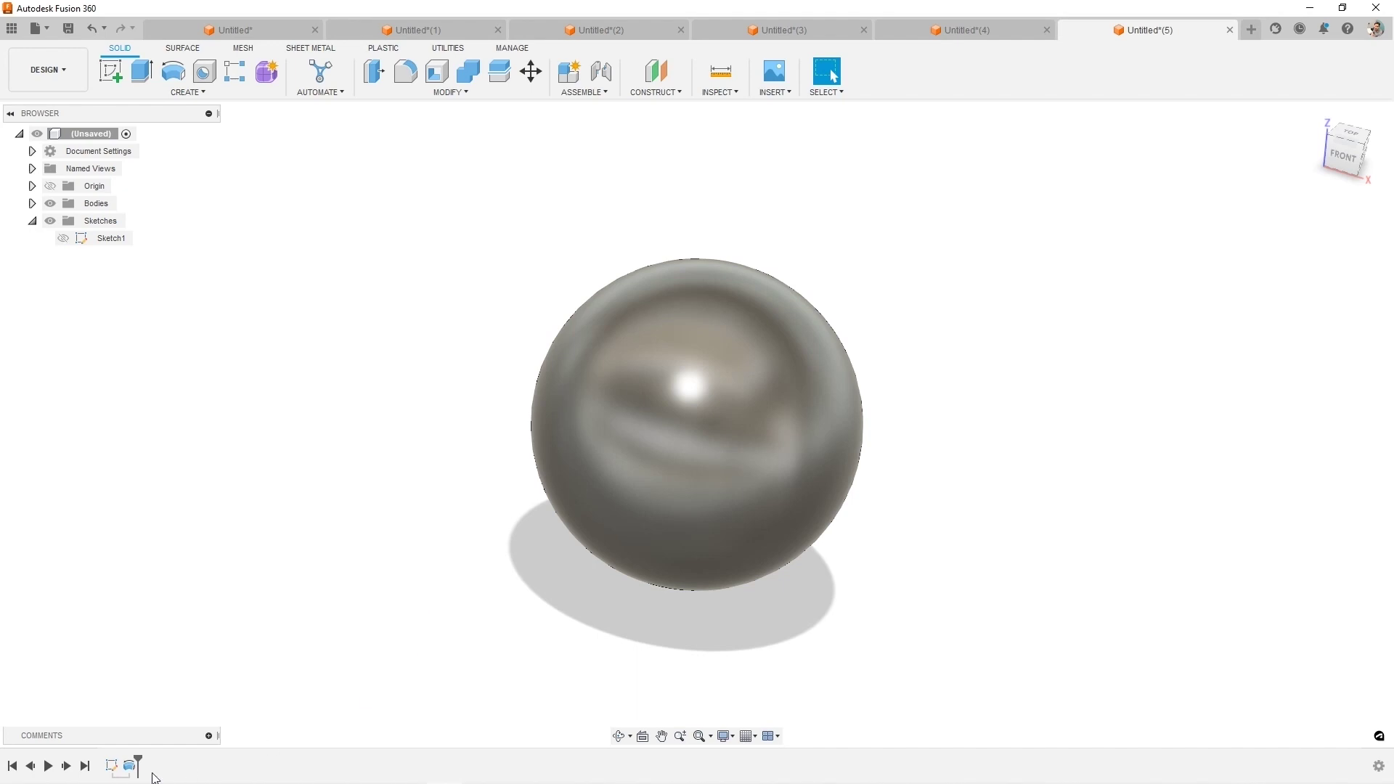
Undo, then revolve the circle's right half around the dividing line into a solid sphere
key(ctrl+z)
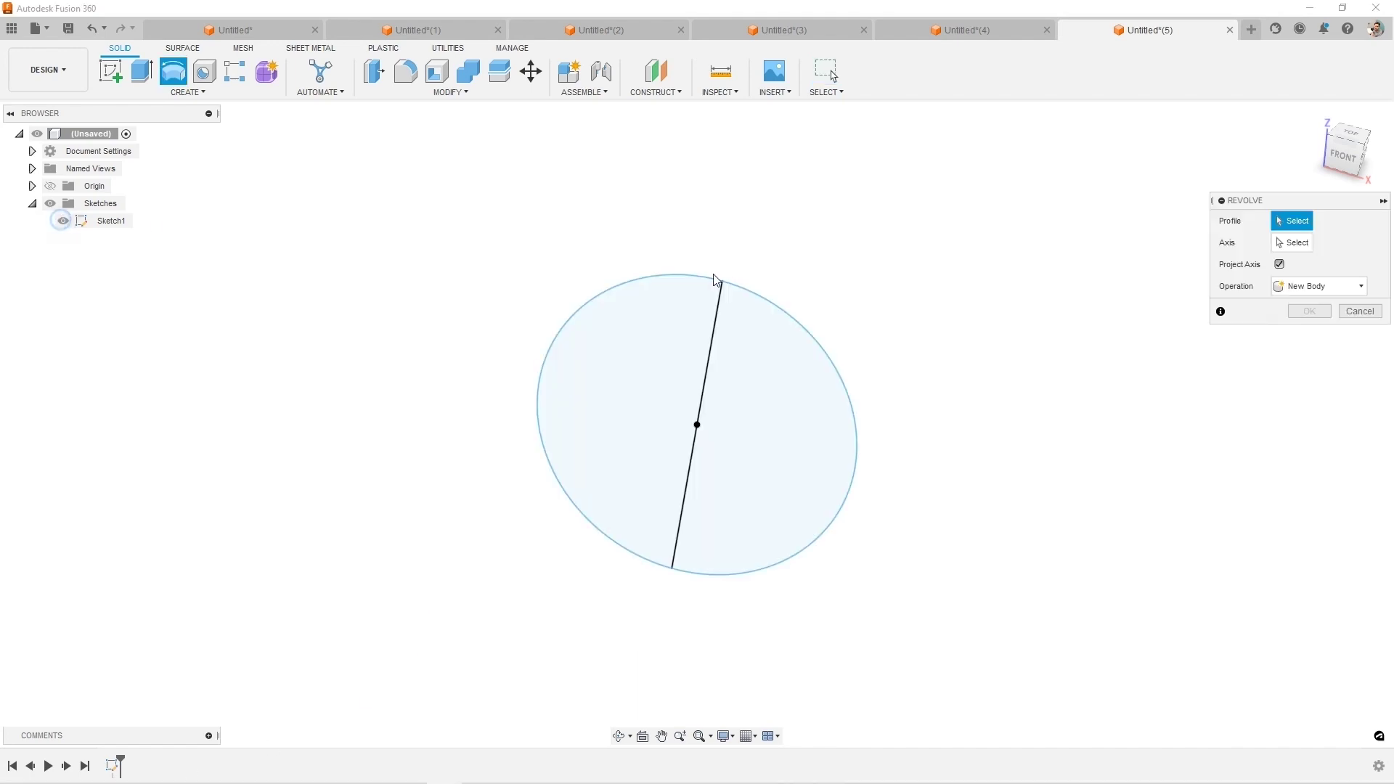
click(768, 361)
click(1291, 242)
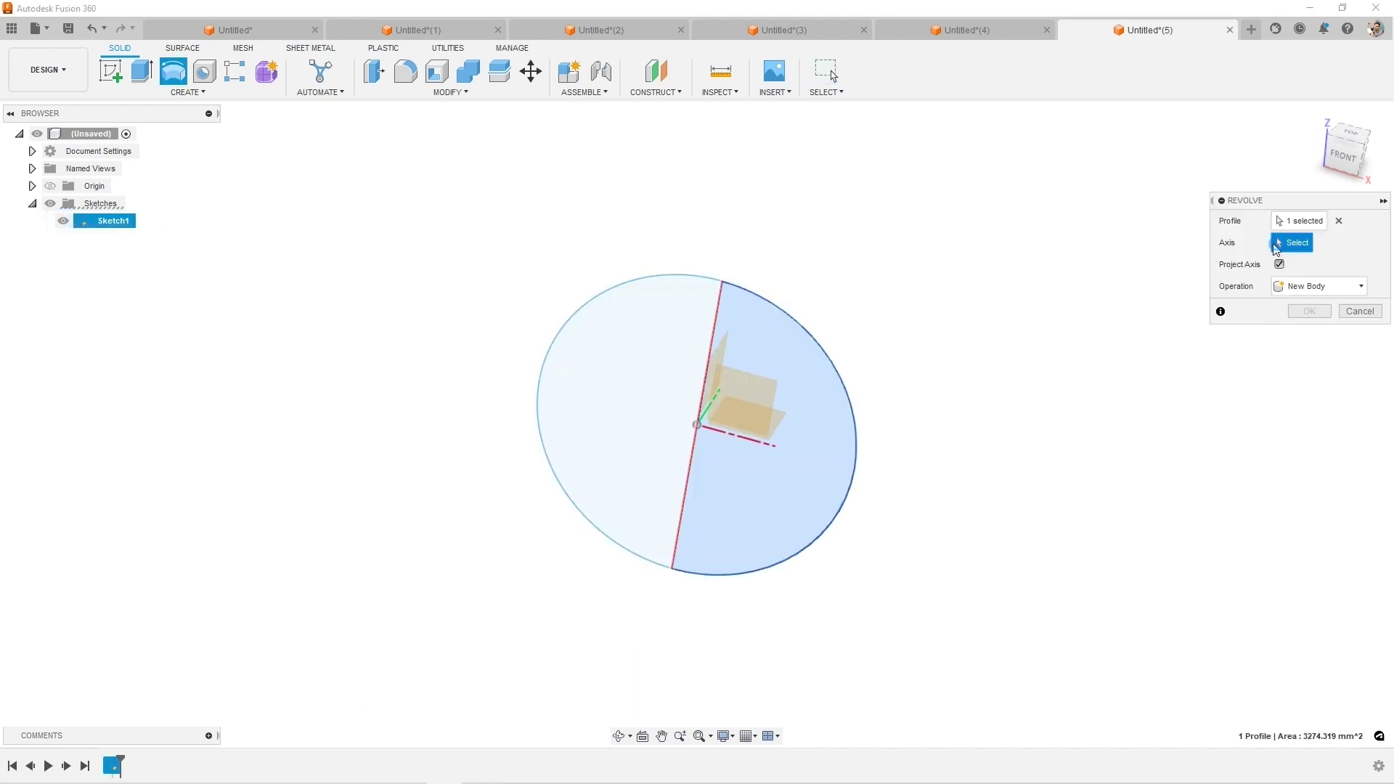
click(708, 372)
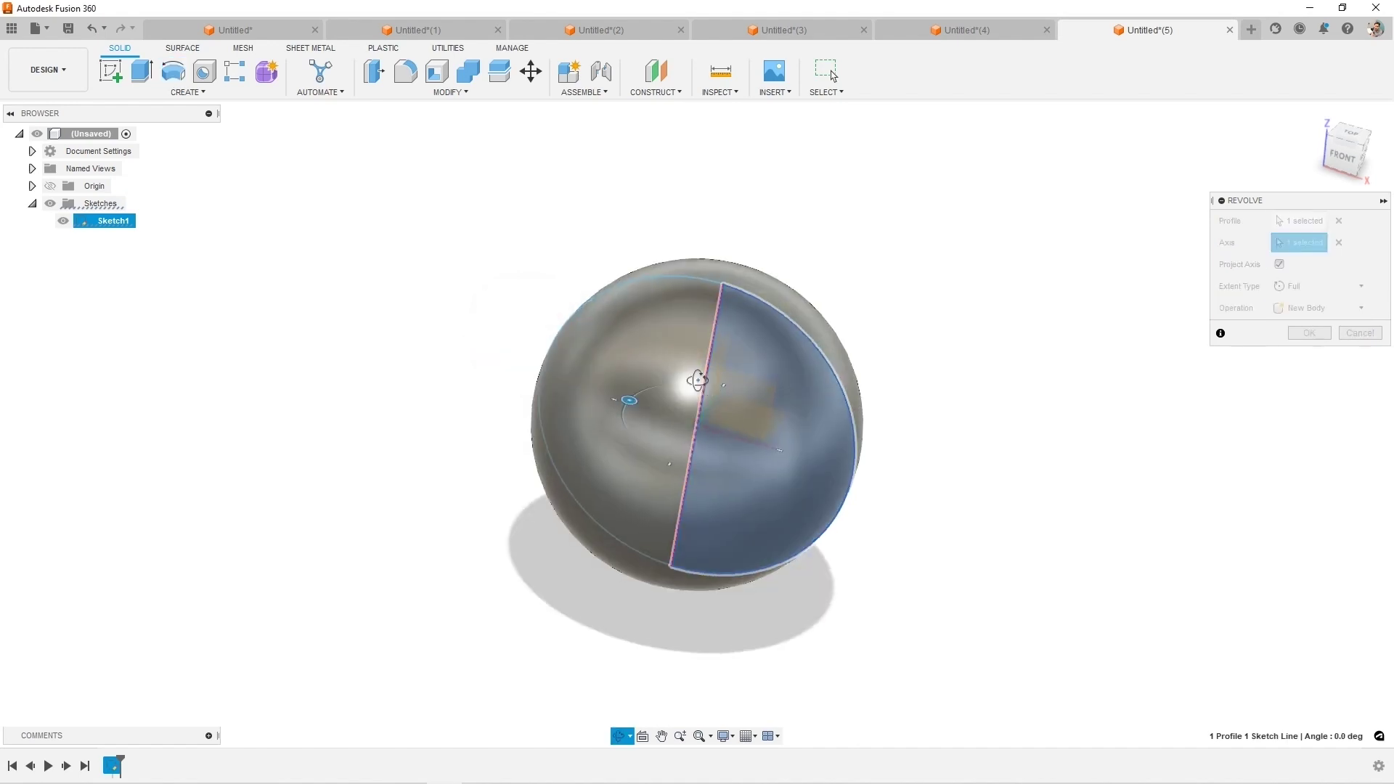
click(1309, 333)
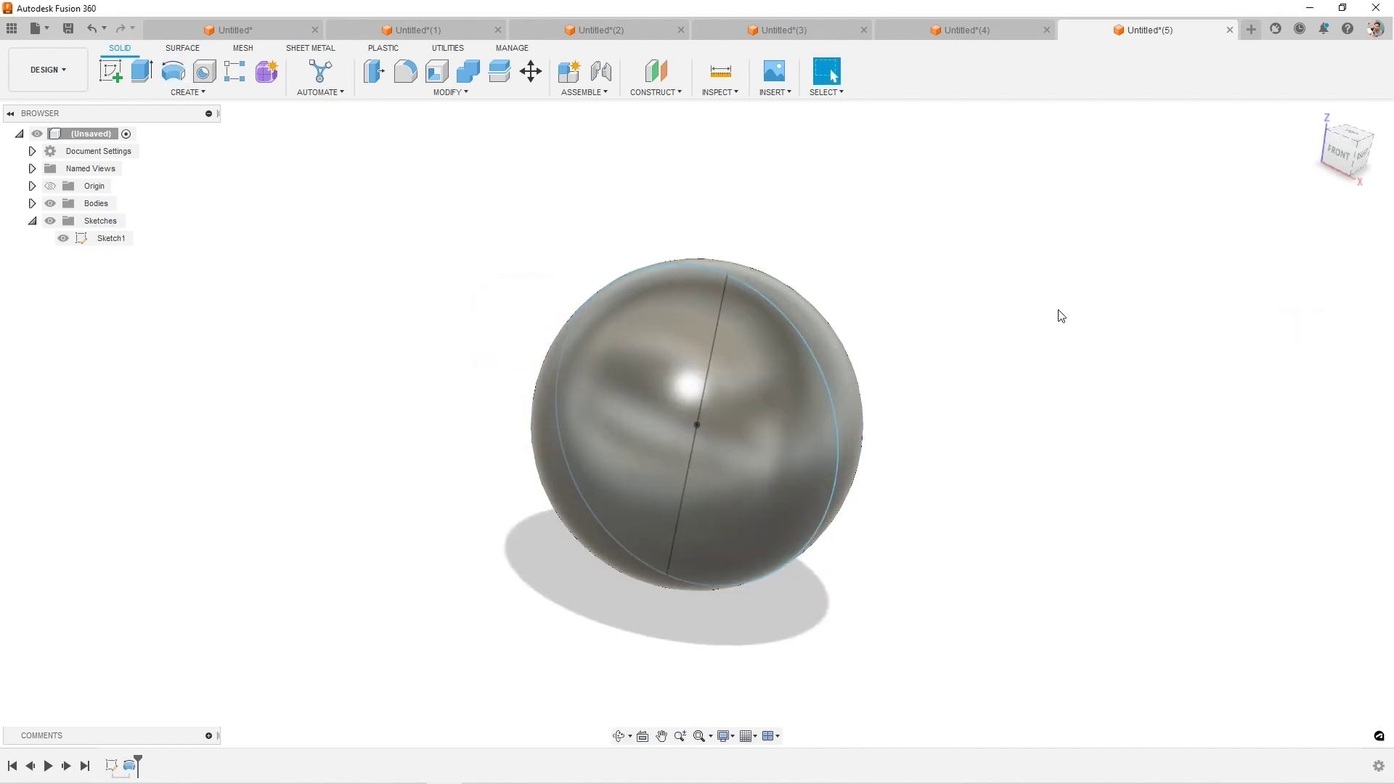
shift+middle_drag(1058, 311, 877, 412)
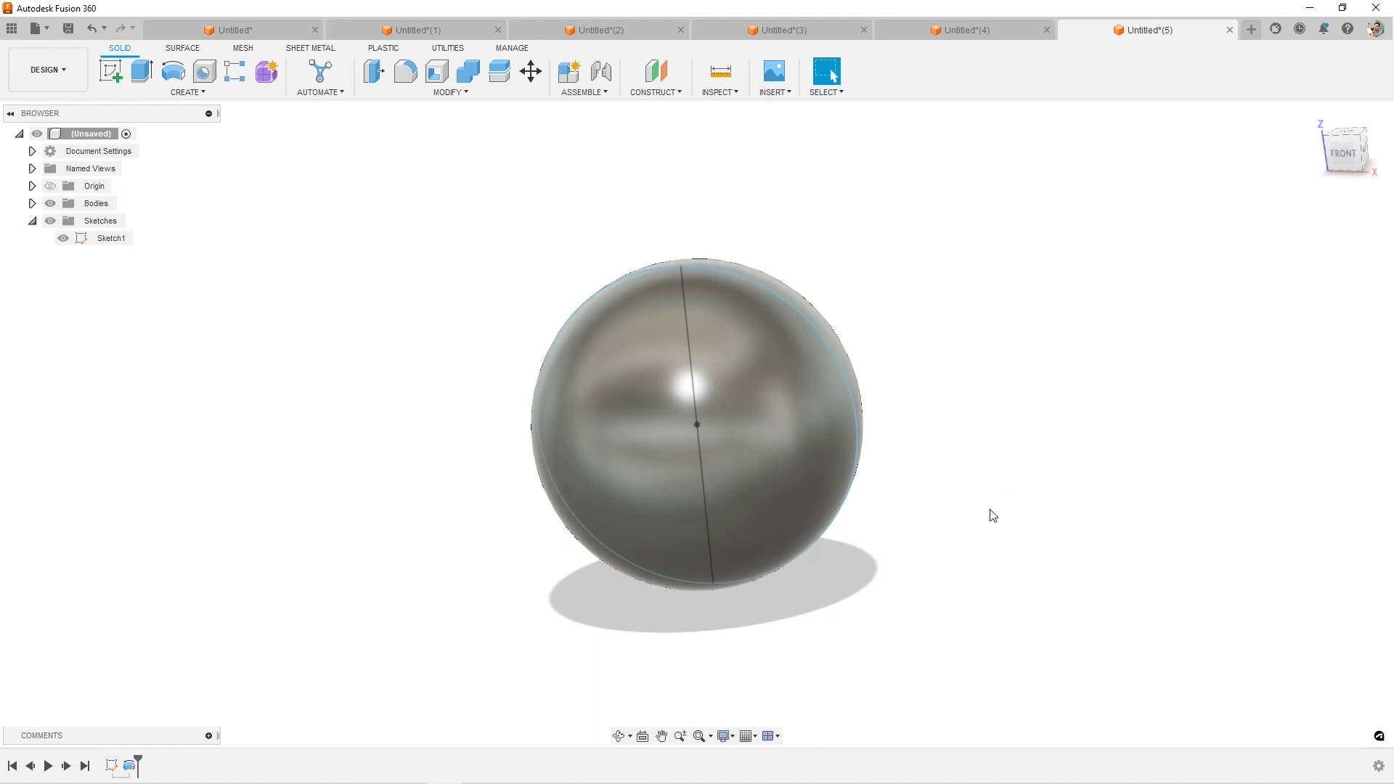
Edit Sketch1 and draw a long vertical line well to the left of the circle
scroll(674, 559, down, 3)
click(112, 766)
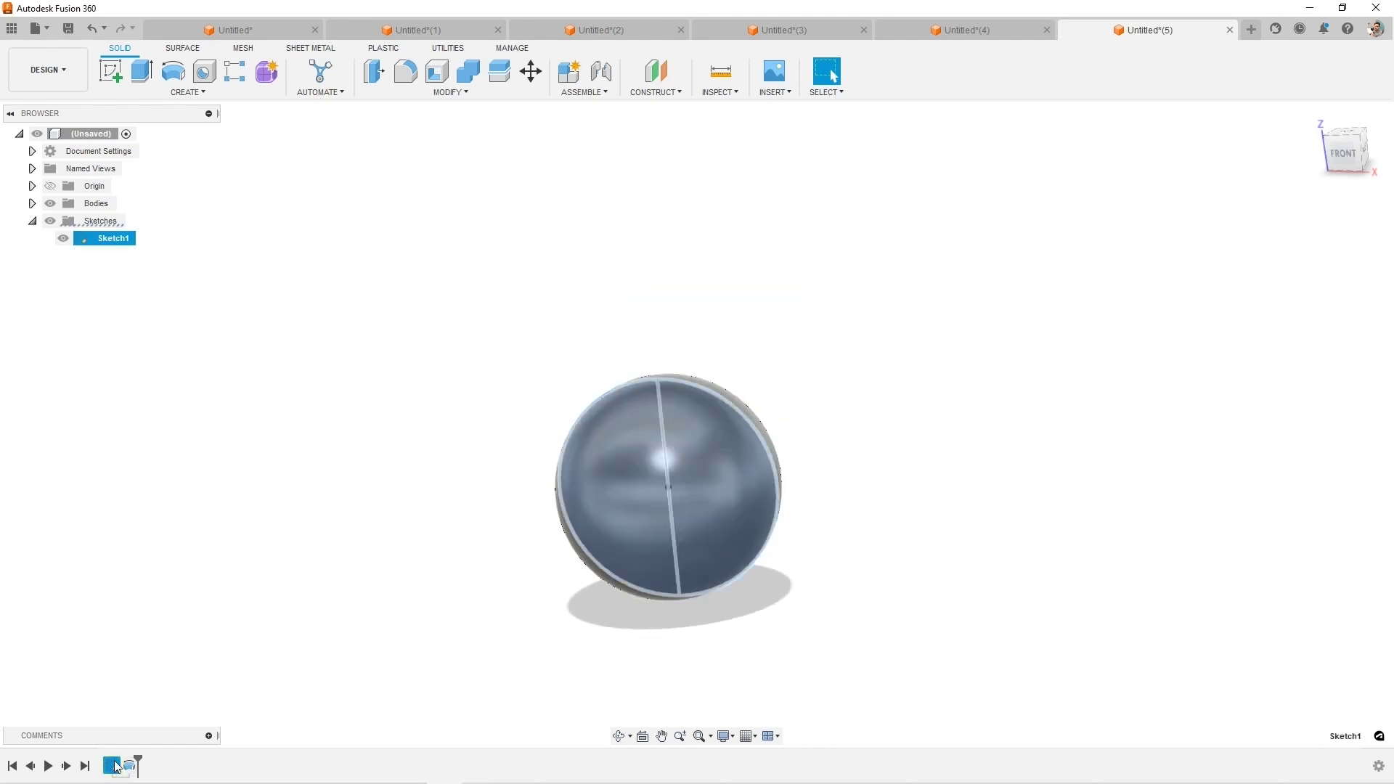
right_click(117, 766)
click(164, 617)
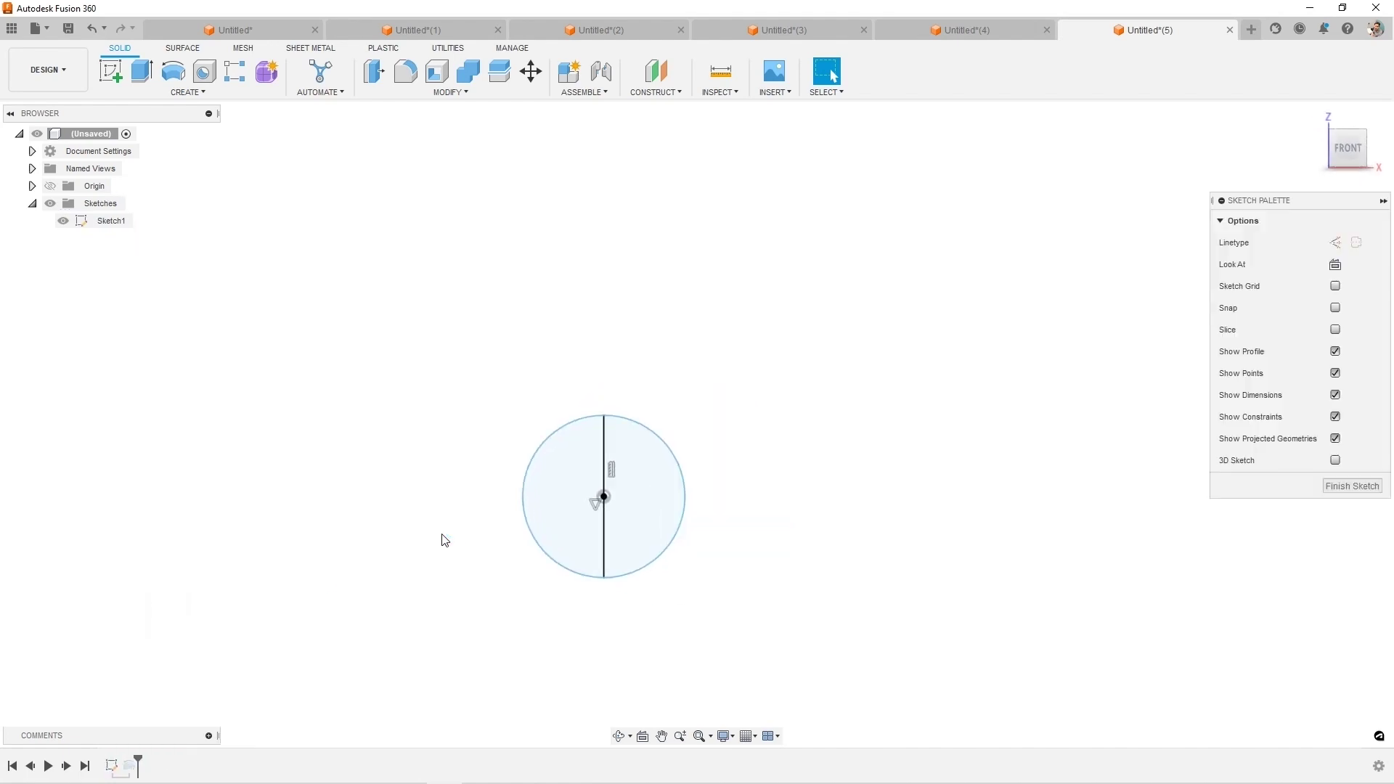
click(110, 71)
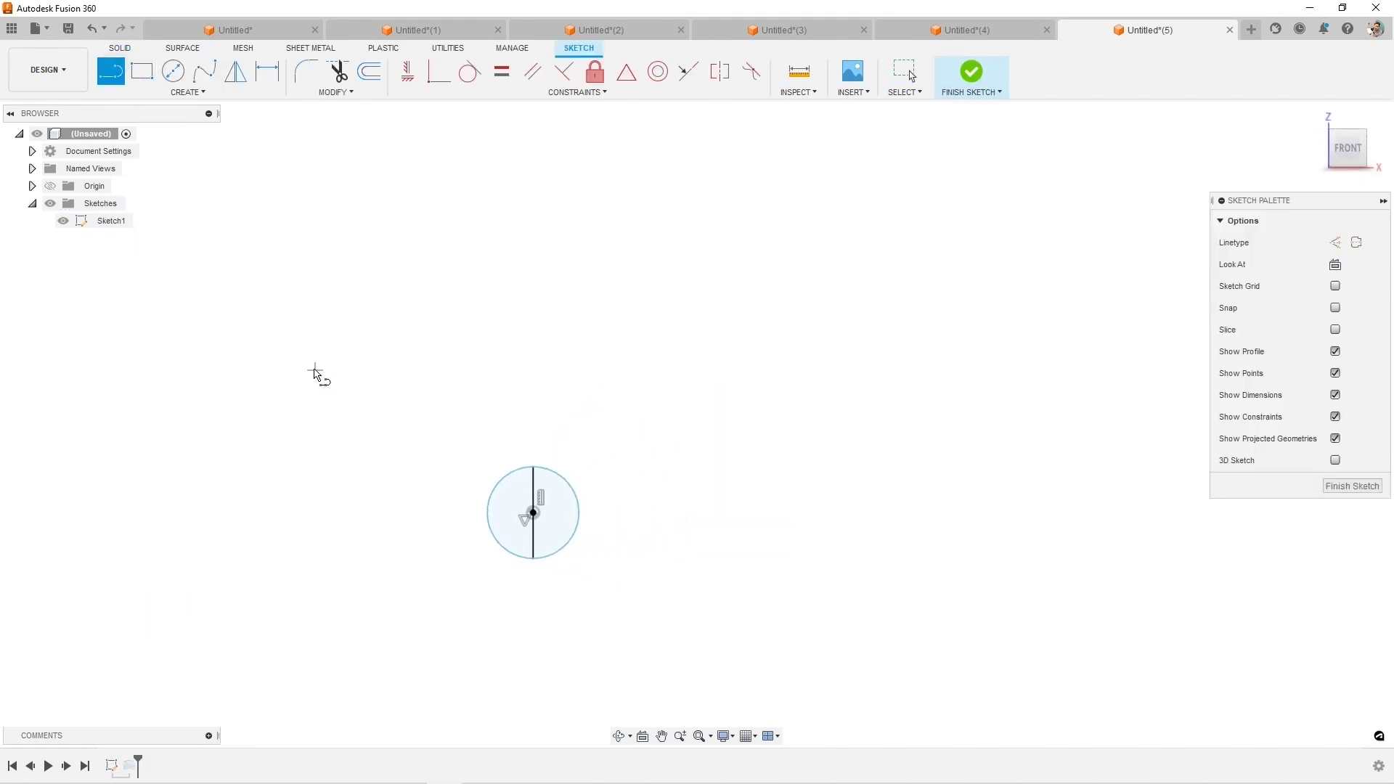
click(248, 399)
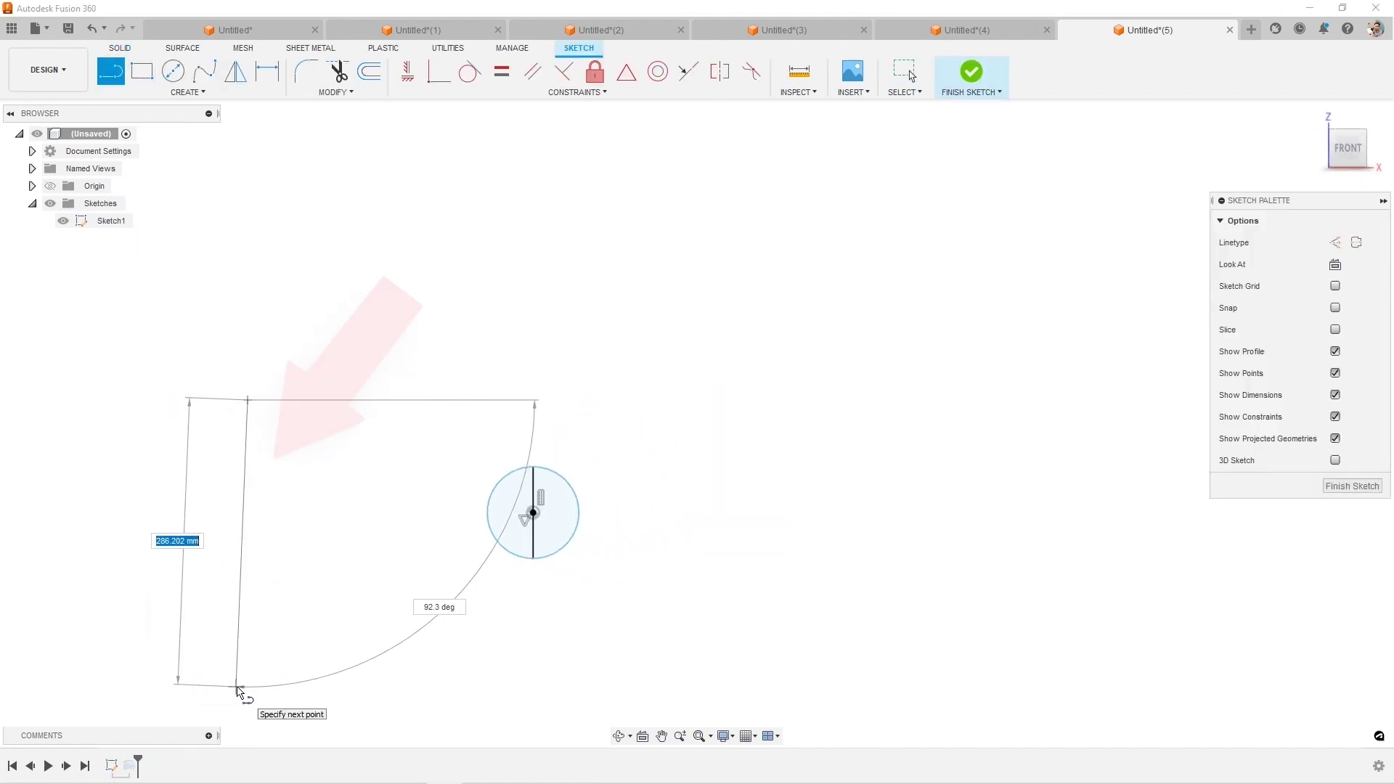
click(247, 687)
key(Escape)
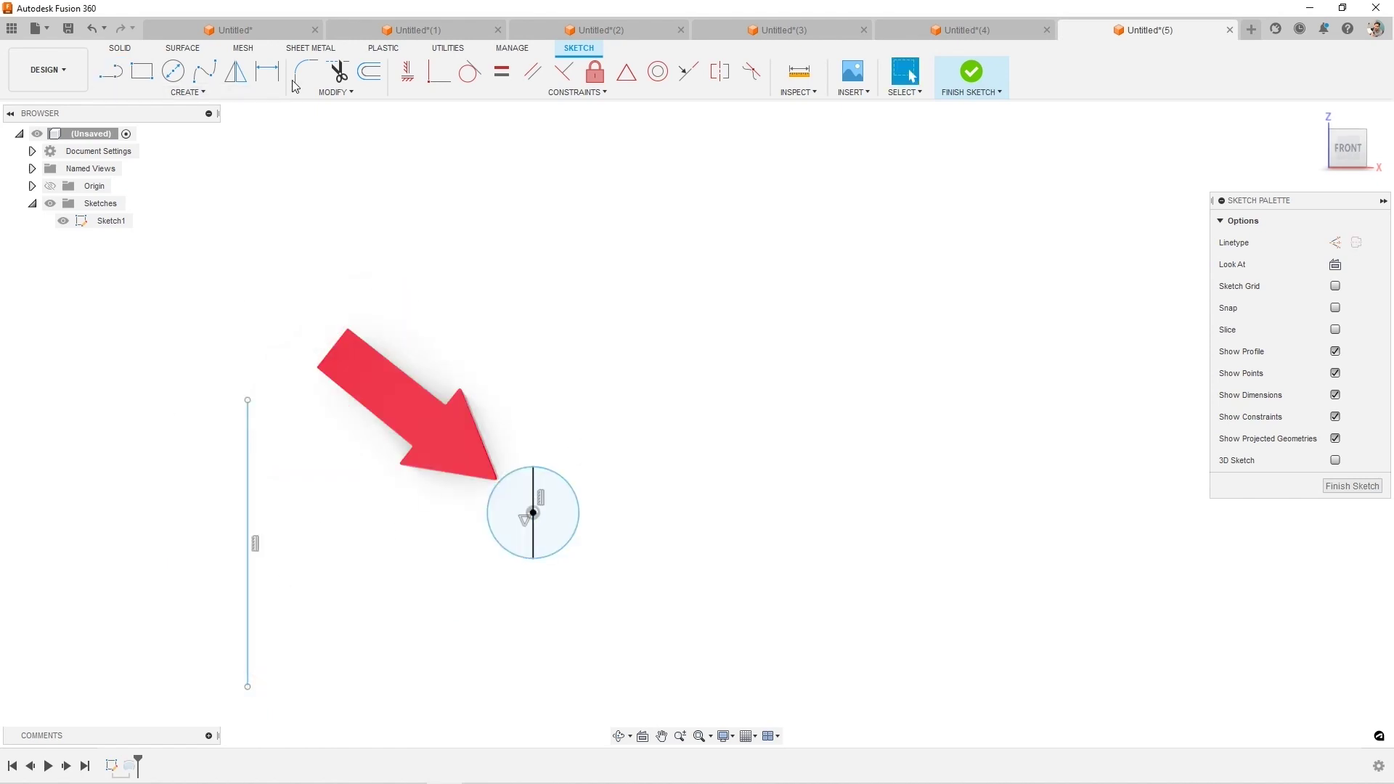
Turn the vertical line left of the circle into a dashed construction line
key(d)
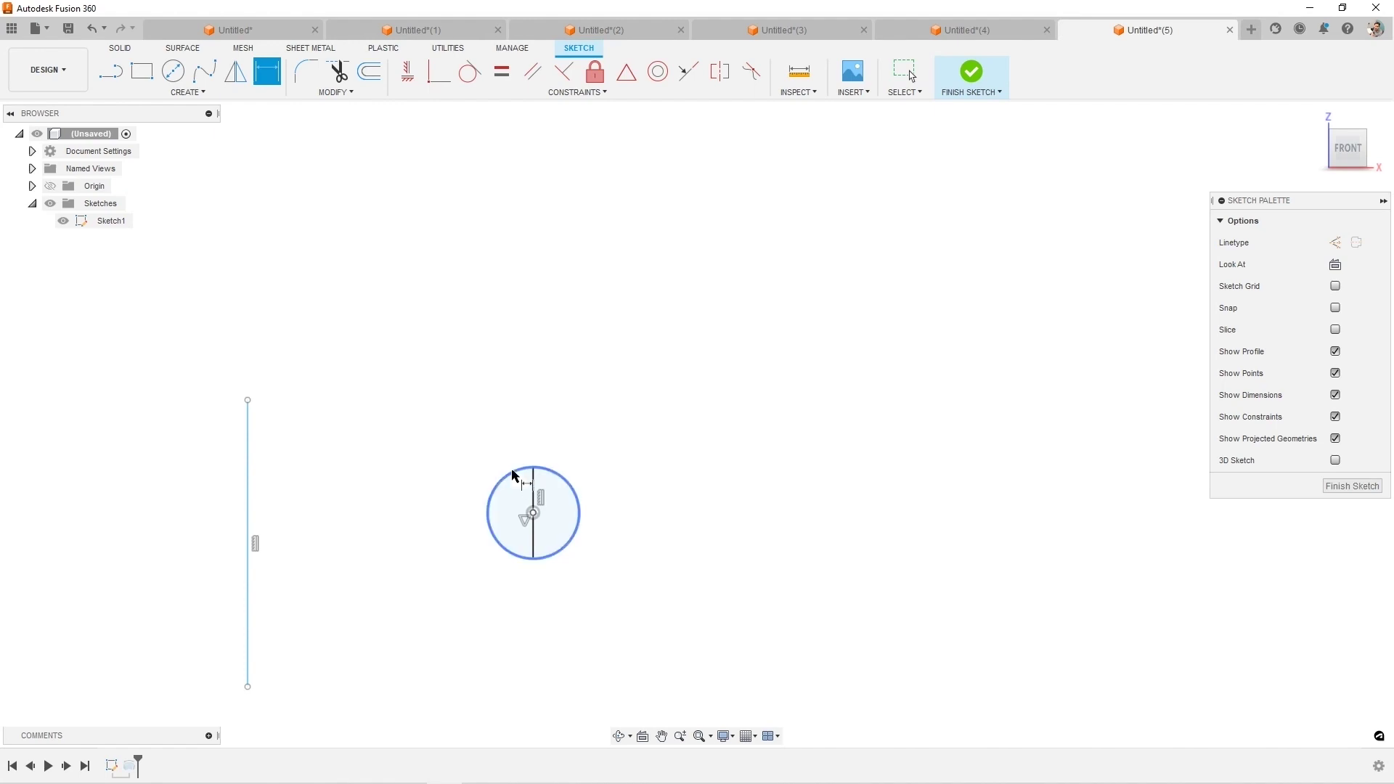
key(Escape)
click(247, 458)
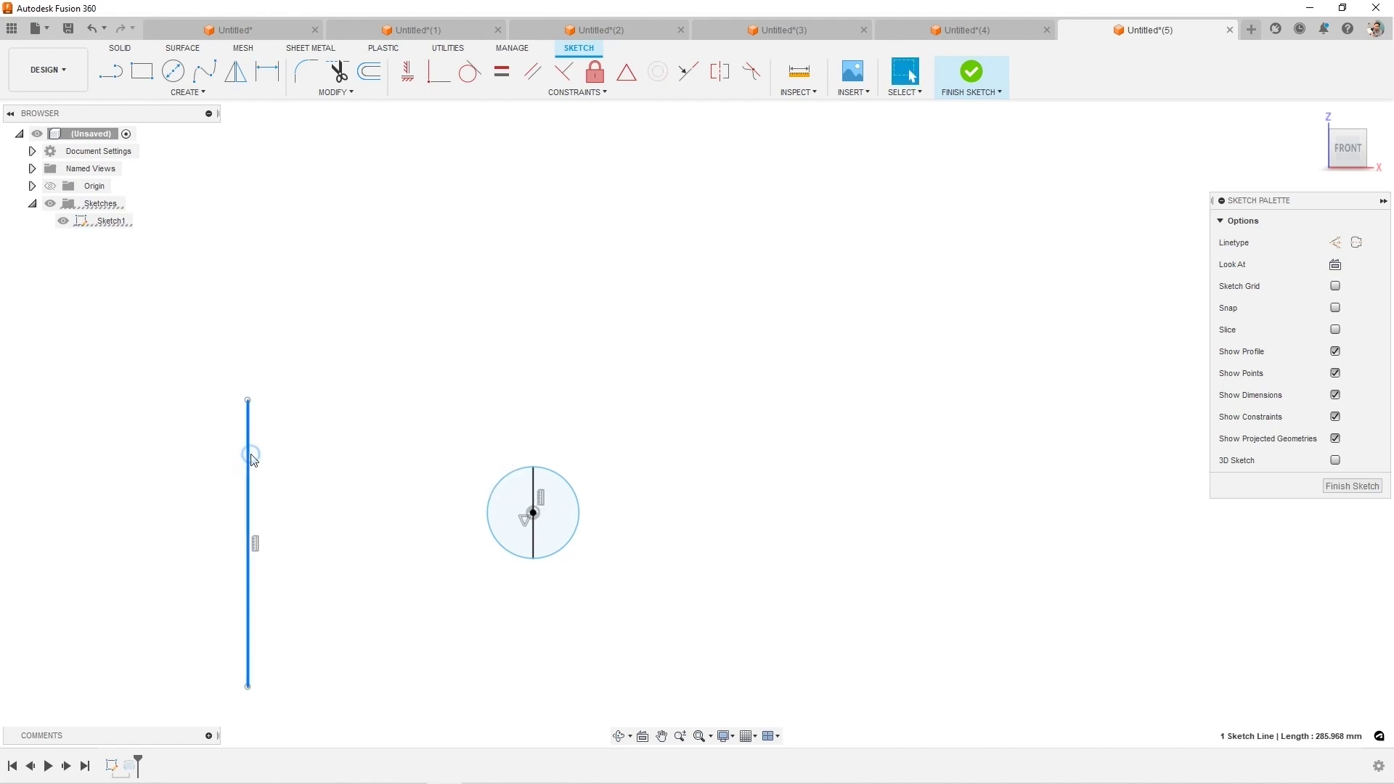
right_click(252, 459)
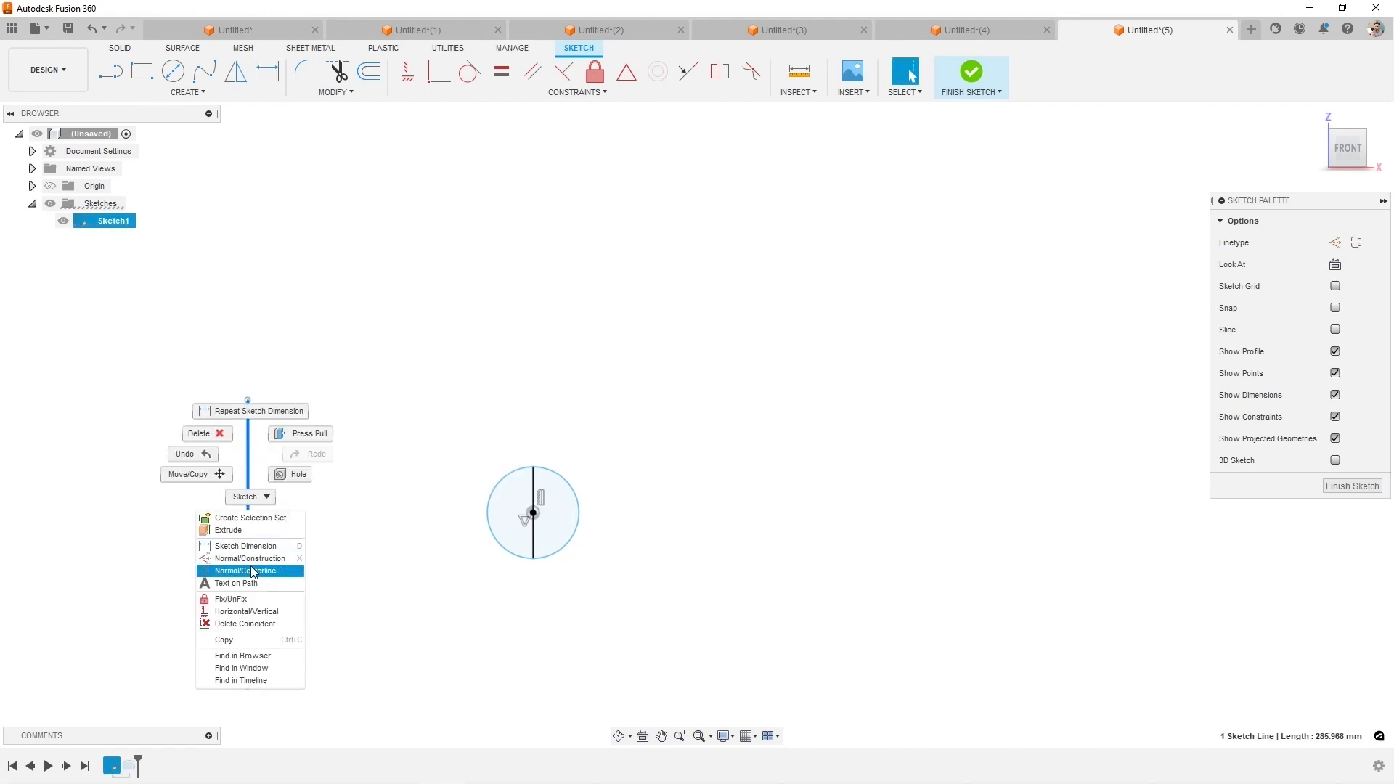
Dimension the dividing line to the dashed line as a 569.363 mm diameter, then finish the sketch
key(d)
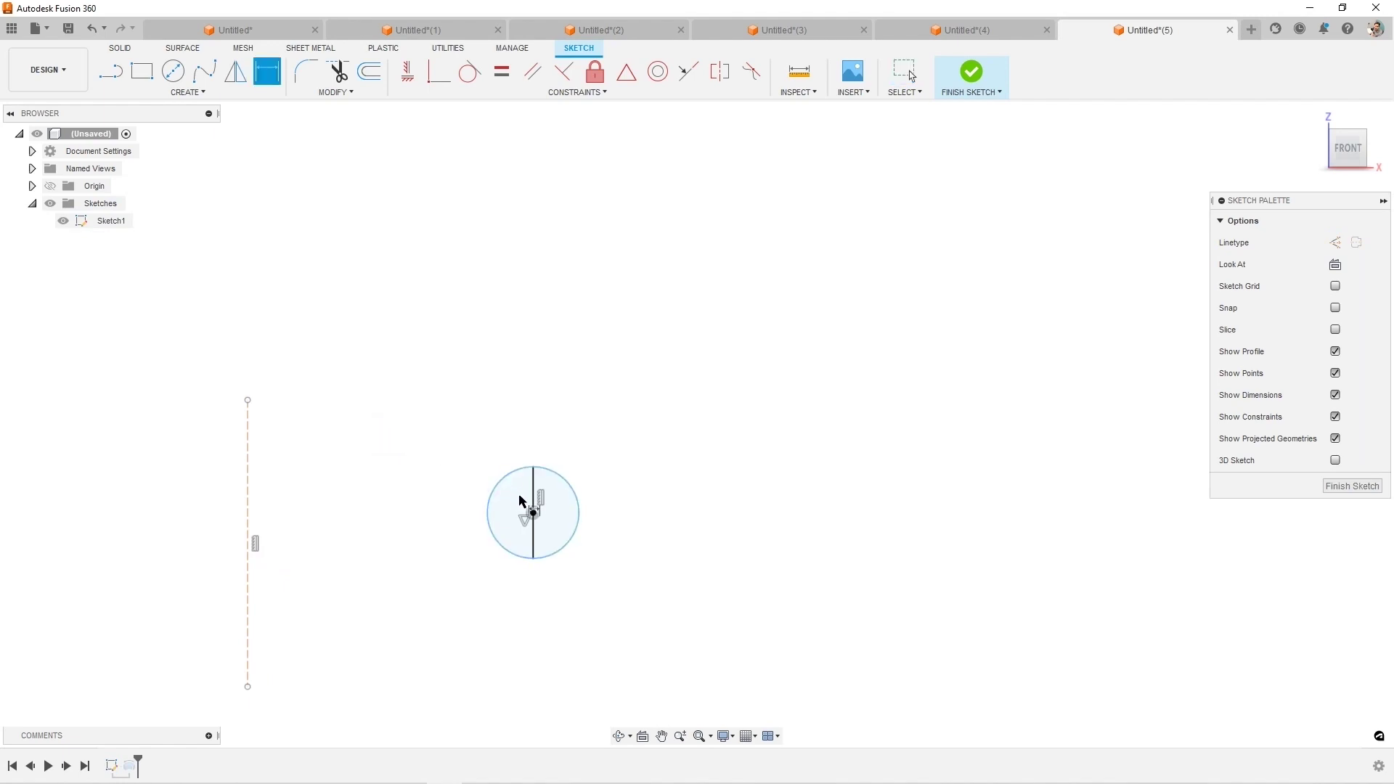
click(533, 499)
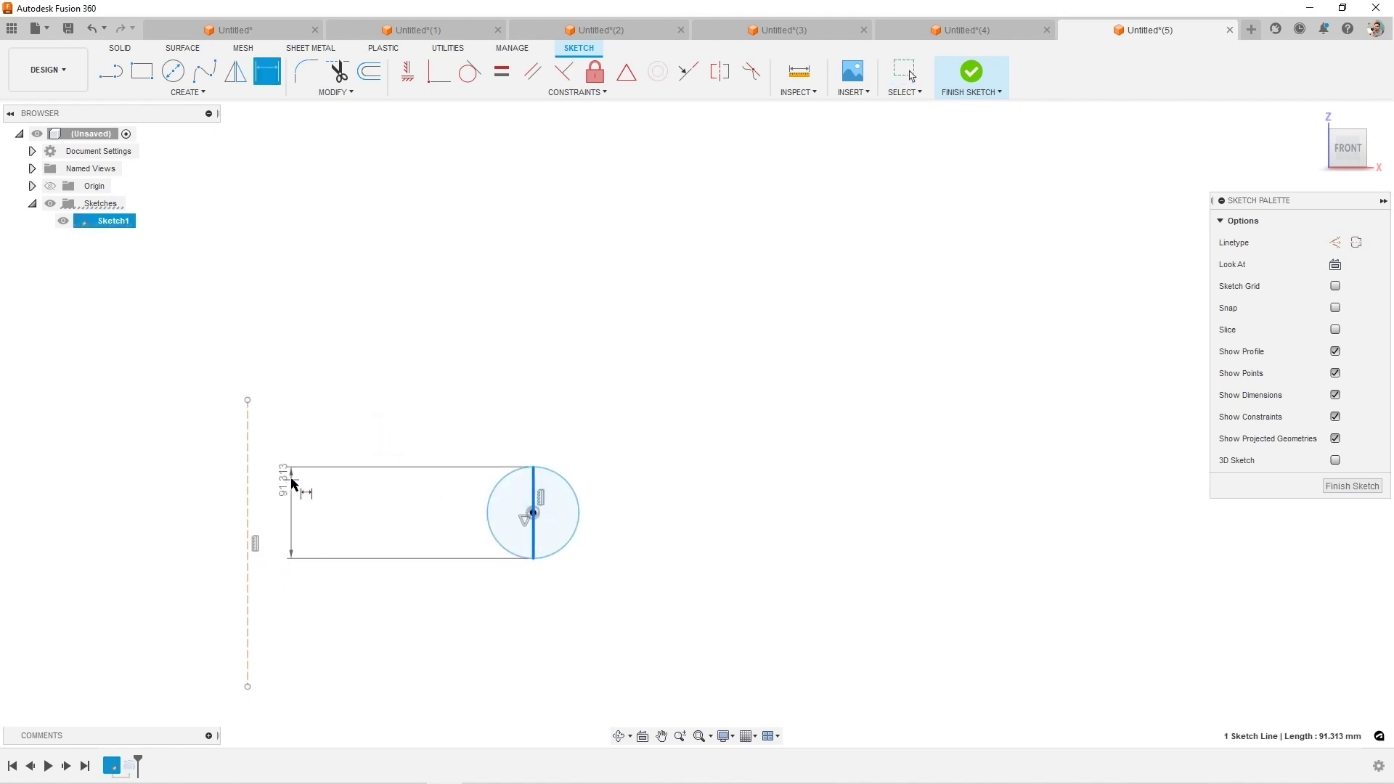
click(248, 480)
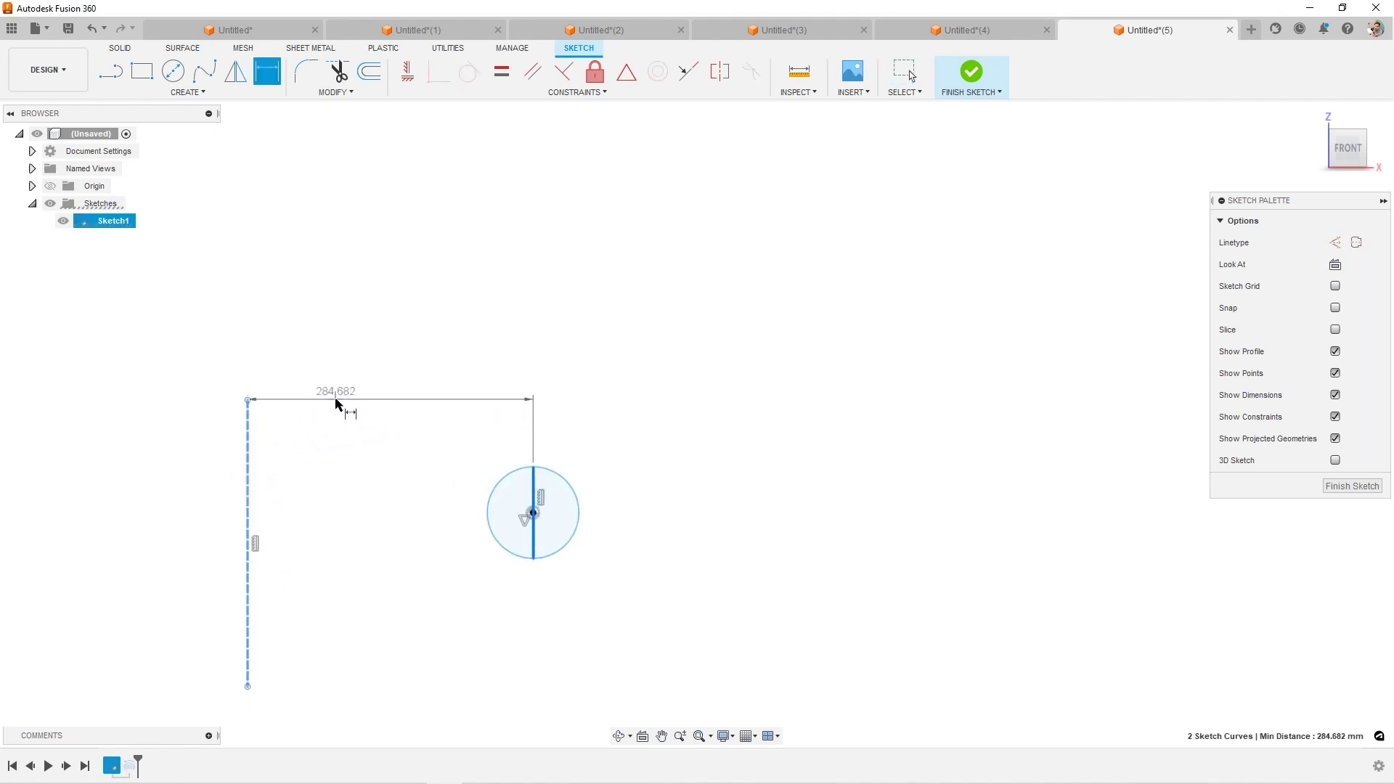
right_click(372, 325)
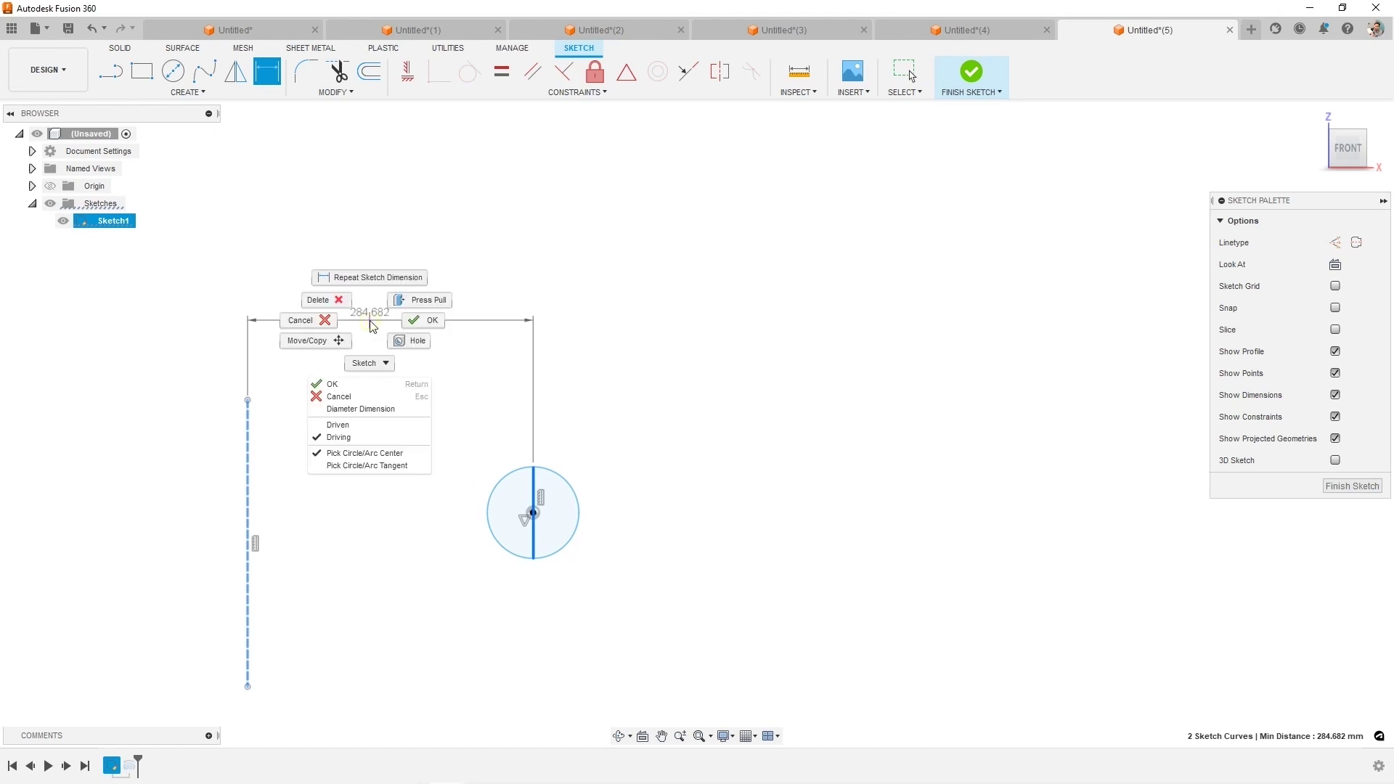
click(388, 410)
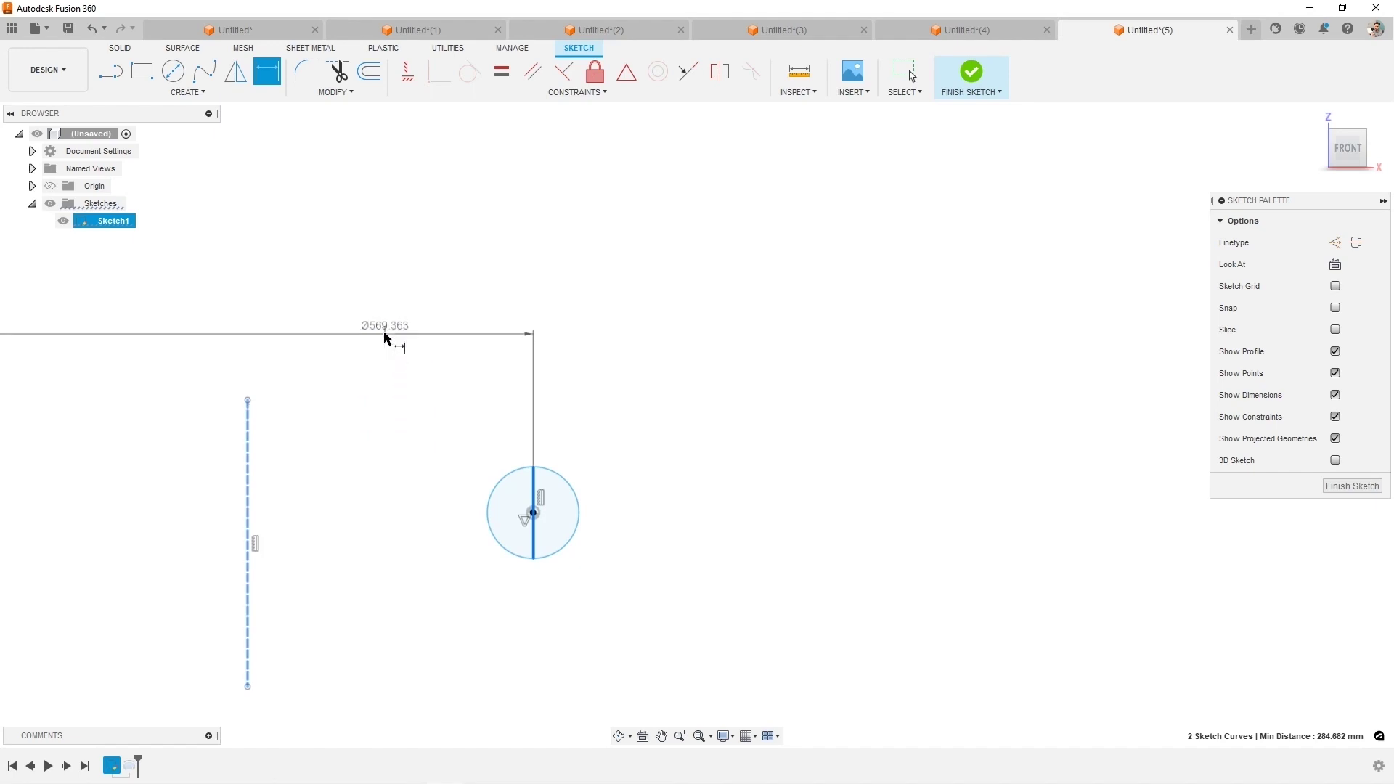
scroll(377, 340, down, 2)
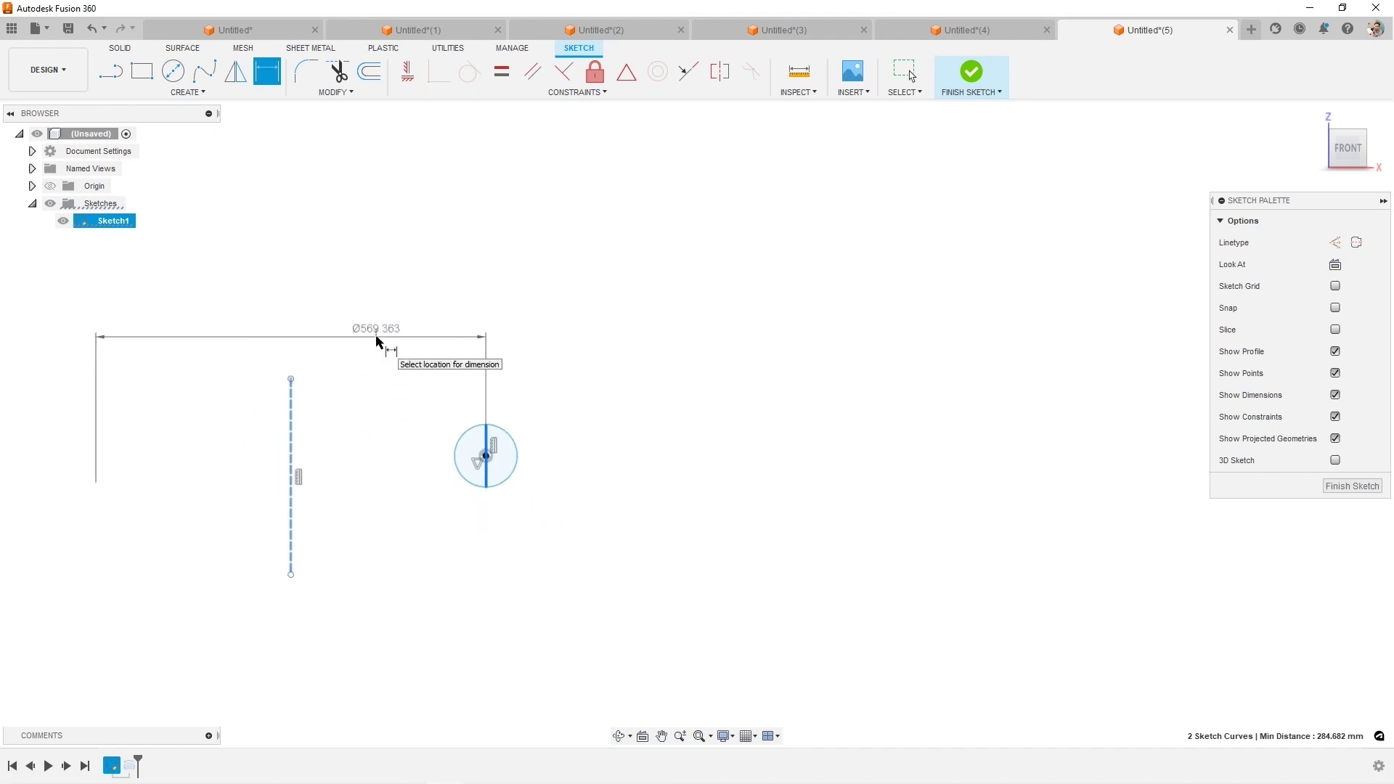
click(377, 339)
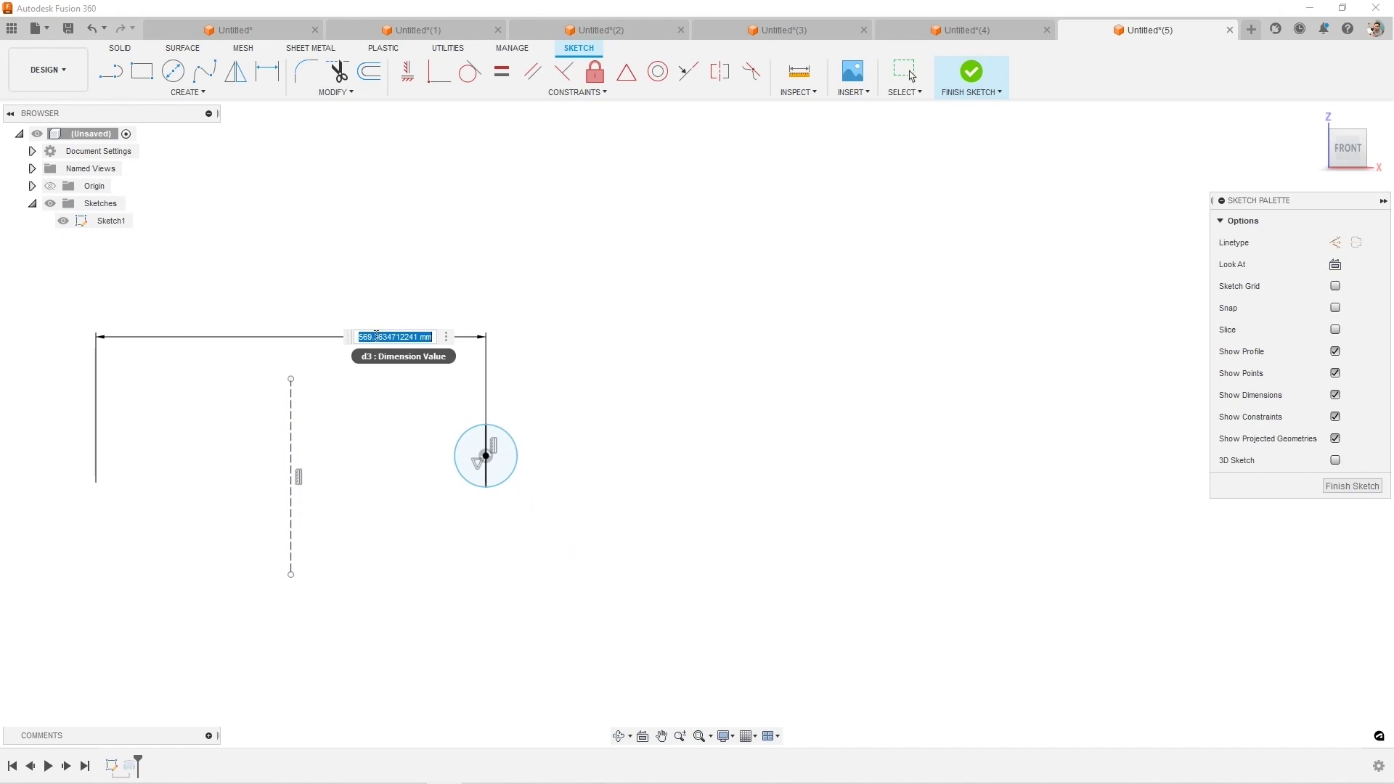
click(1370, 488)
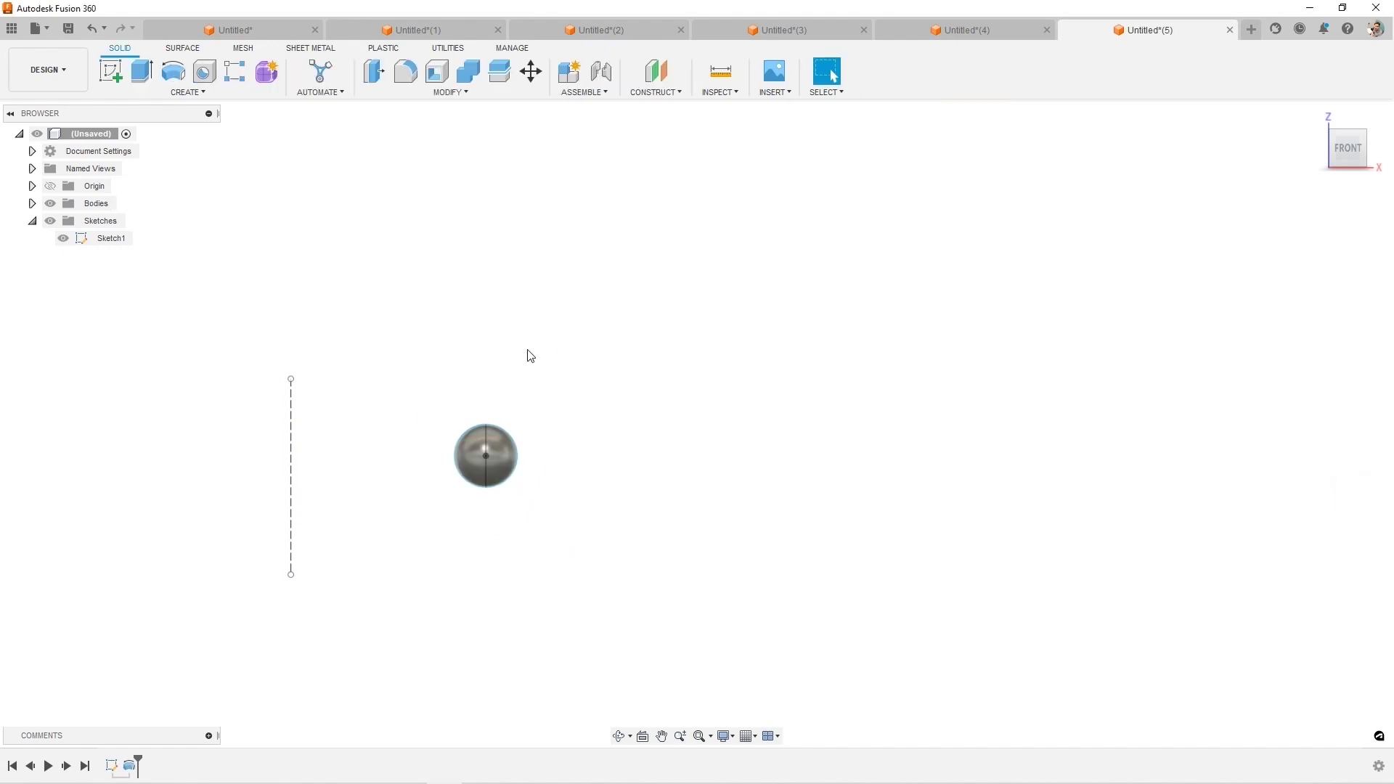
Delete the sphere revolve and start a new revolve with both circle halves as profiles
right_click(130, 767)
click(188, 651)
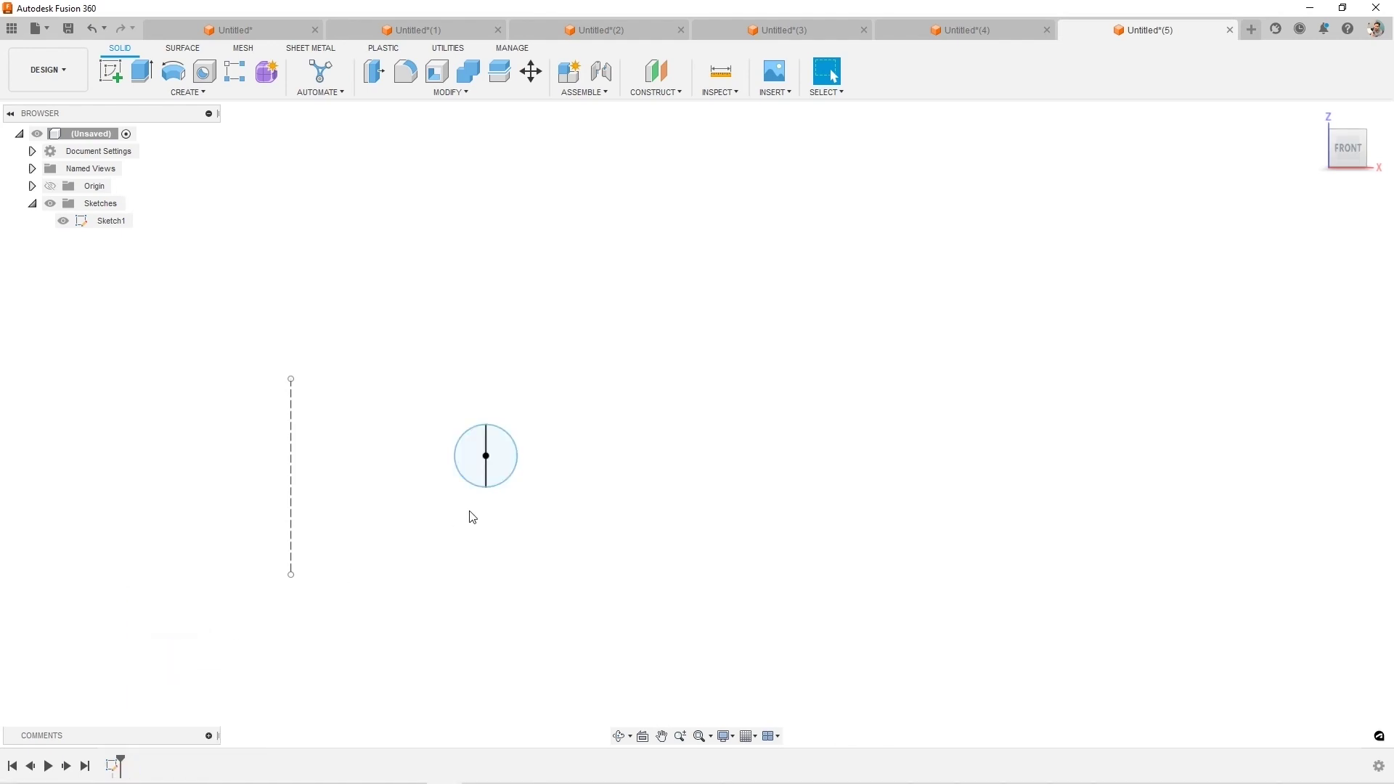
key(r)
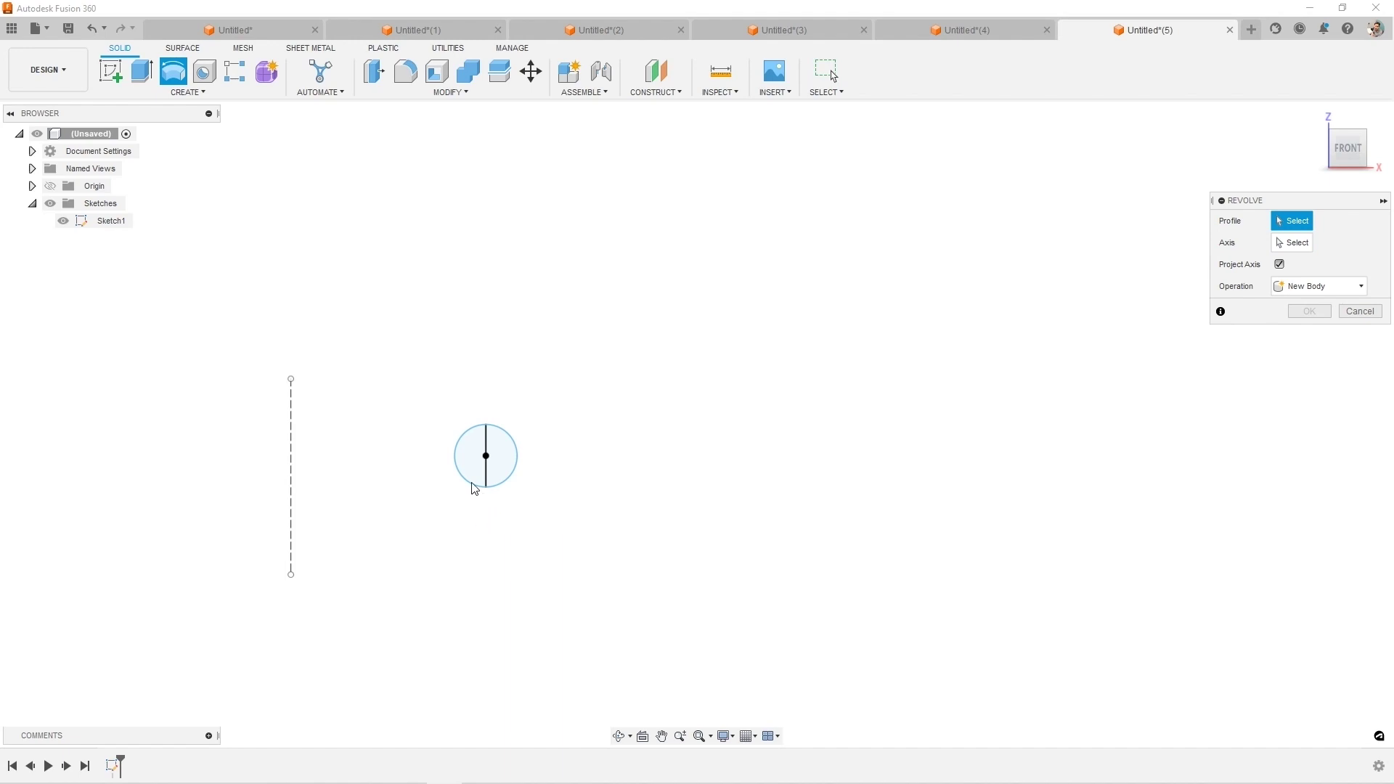
click(463, 465)
click(494, 450)
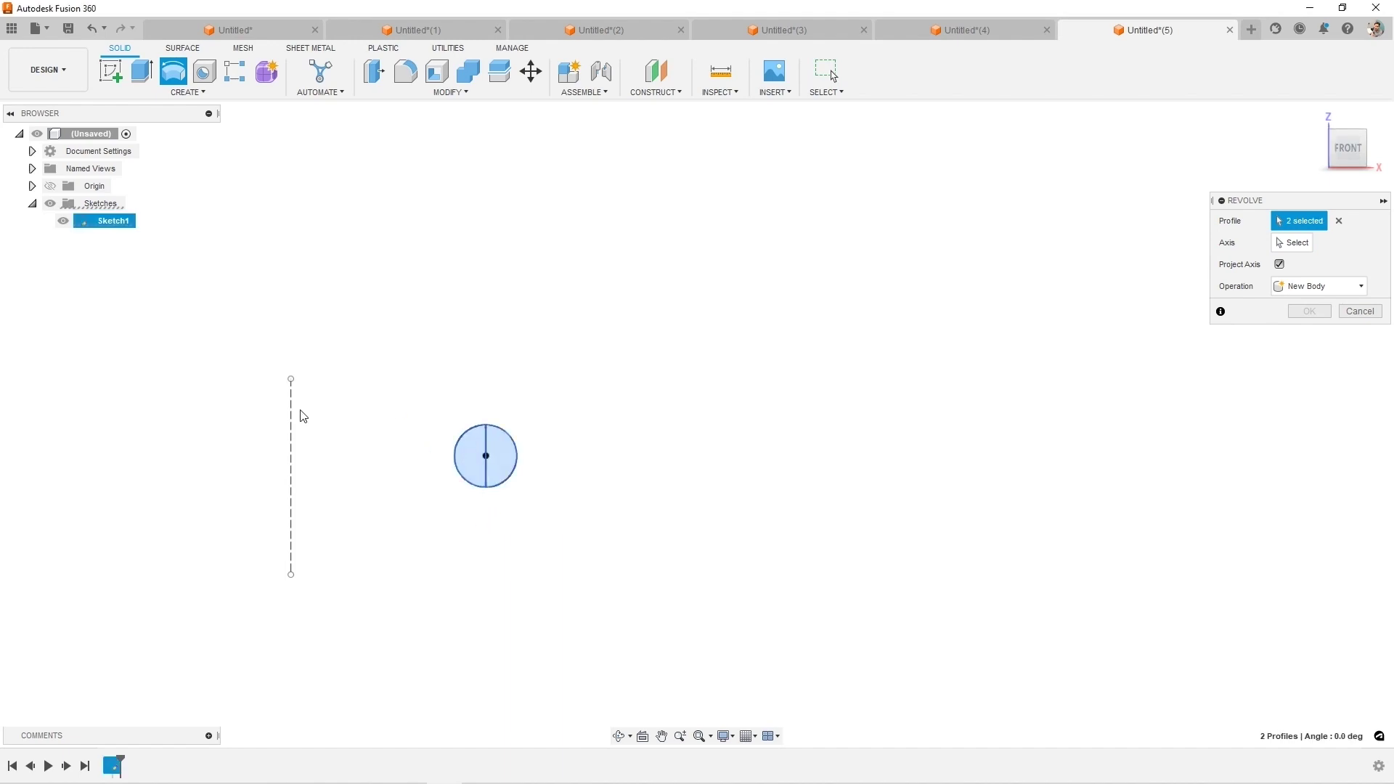
Use the dashed line as the axis for a full-turn torus and orbit to inspect the preview
click(1292, 243)
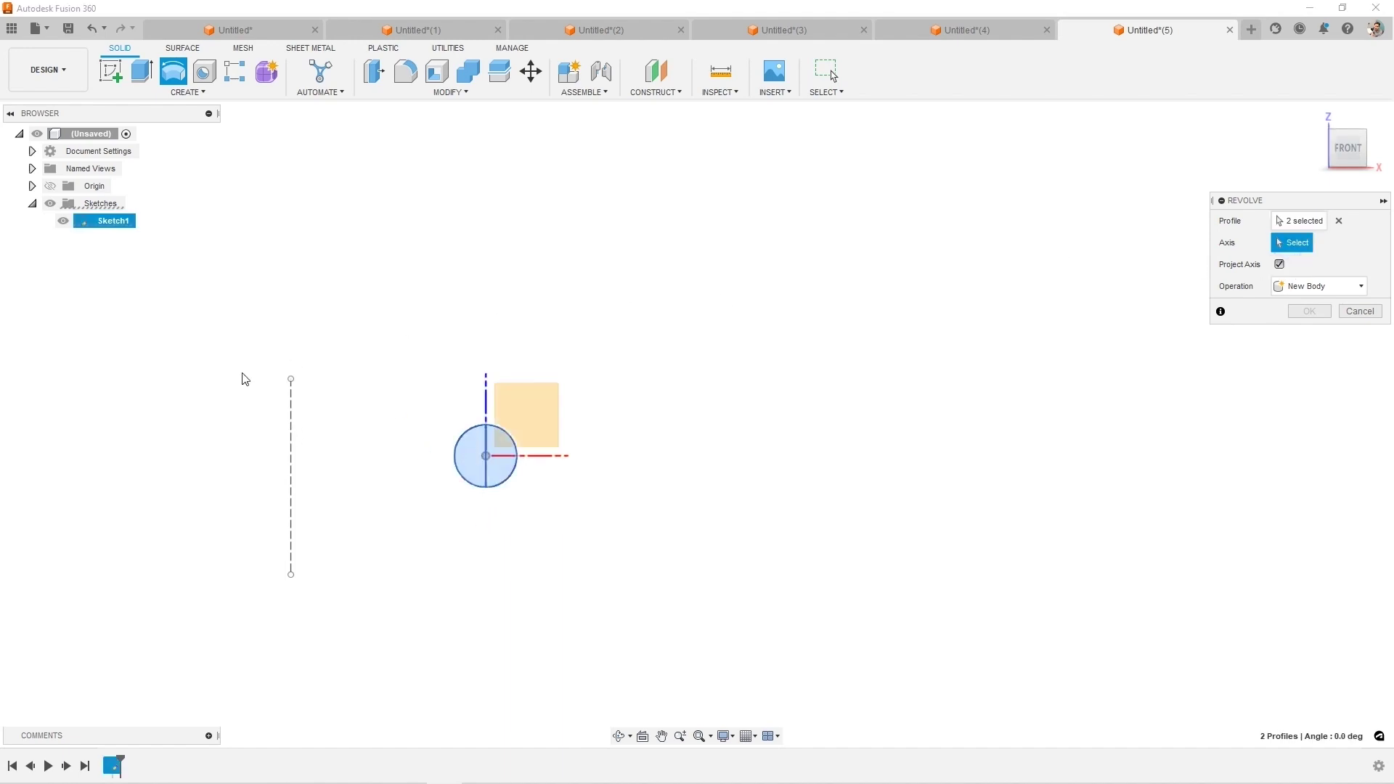
click(291, 426)
shift+middle_drag(342, 414, 421, 407)
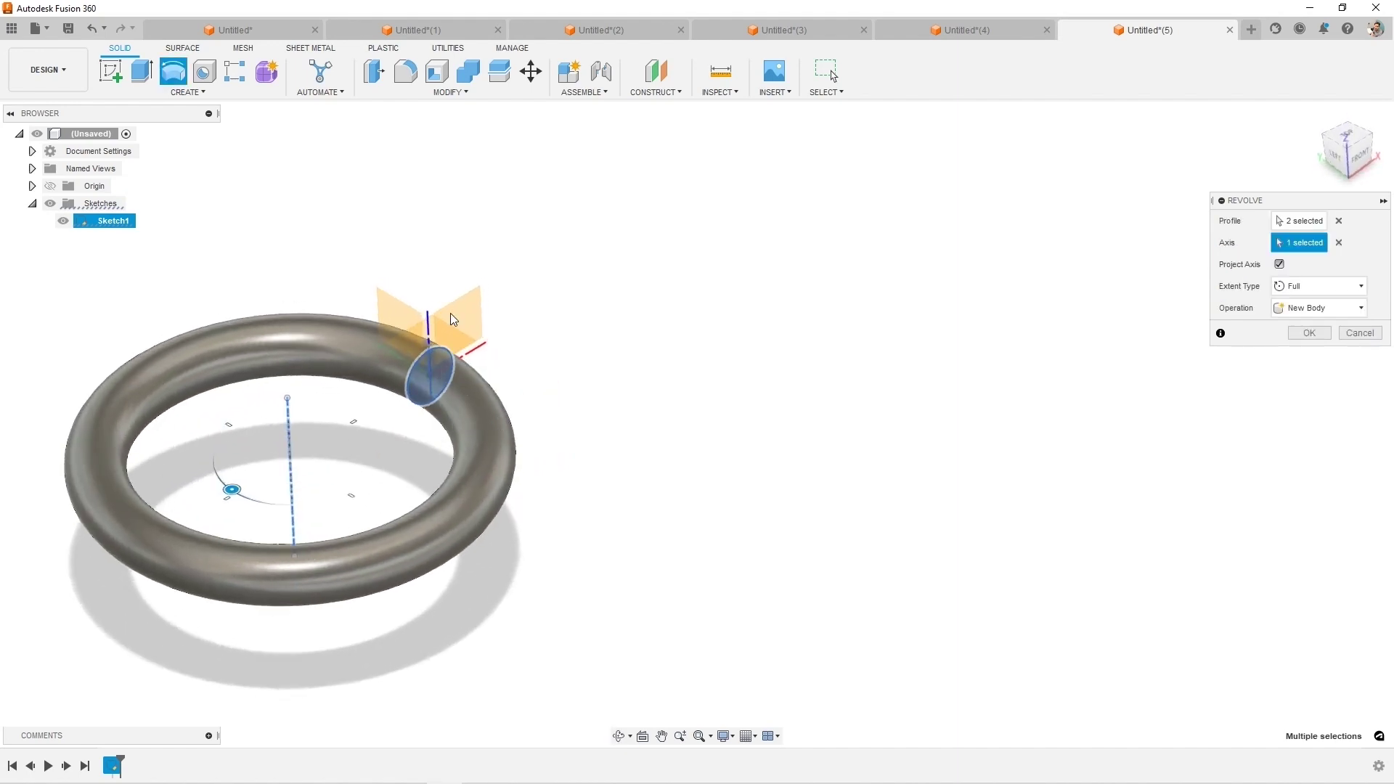
shift+middle_drag(586, 525, 588, 508)
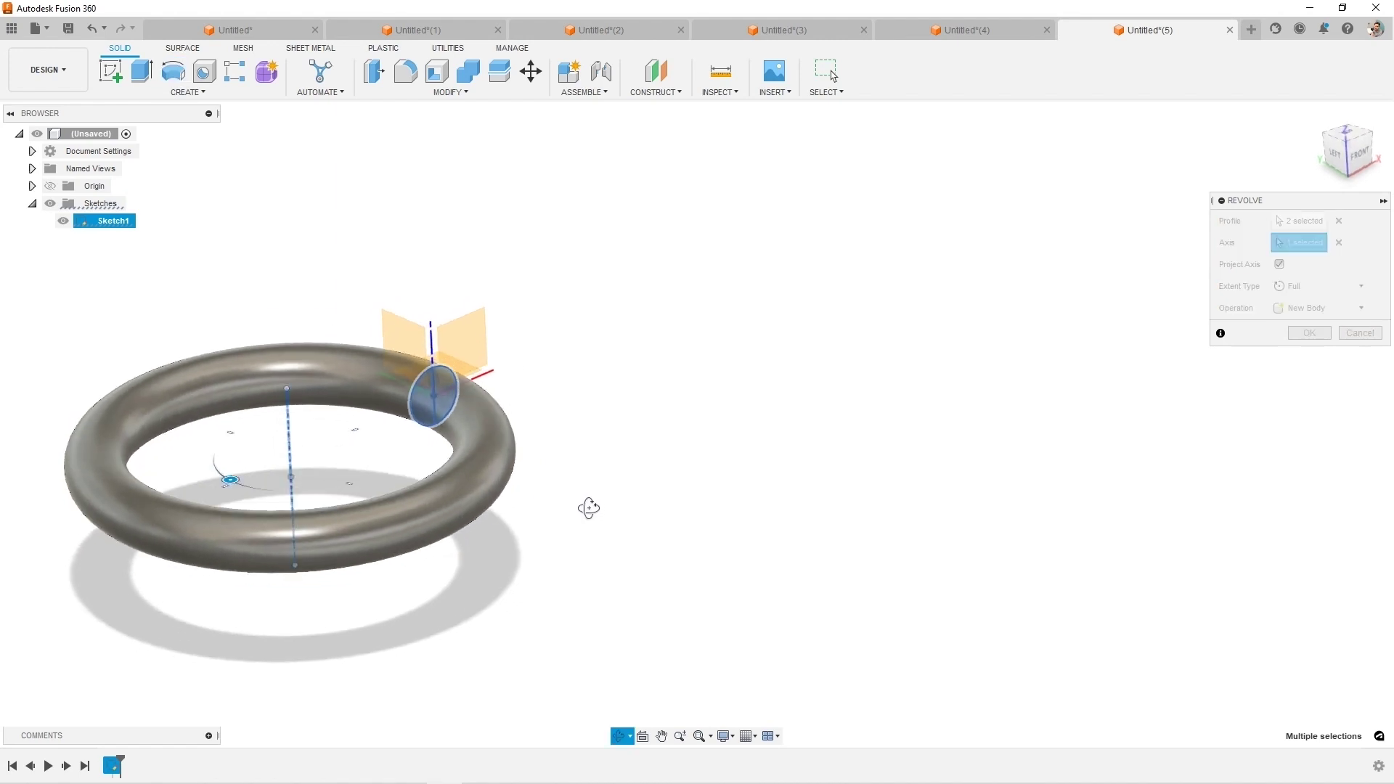
shift+middle_drag(309, 461, 314, 432)
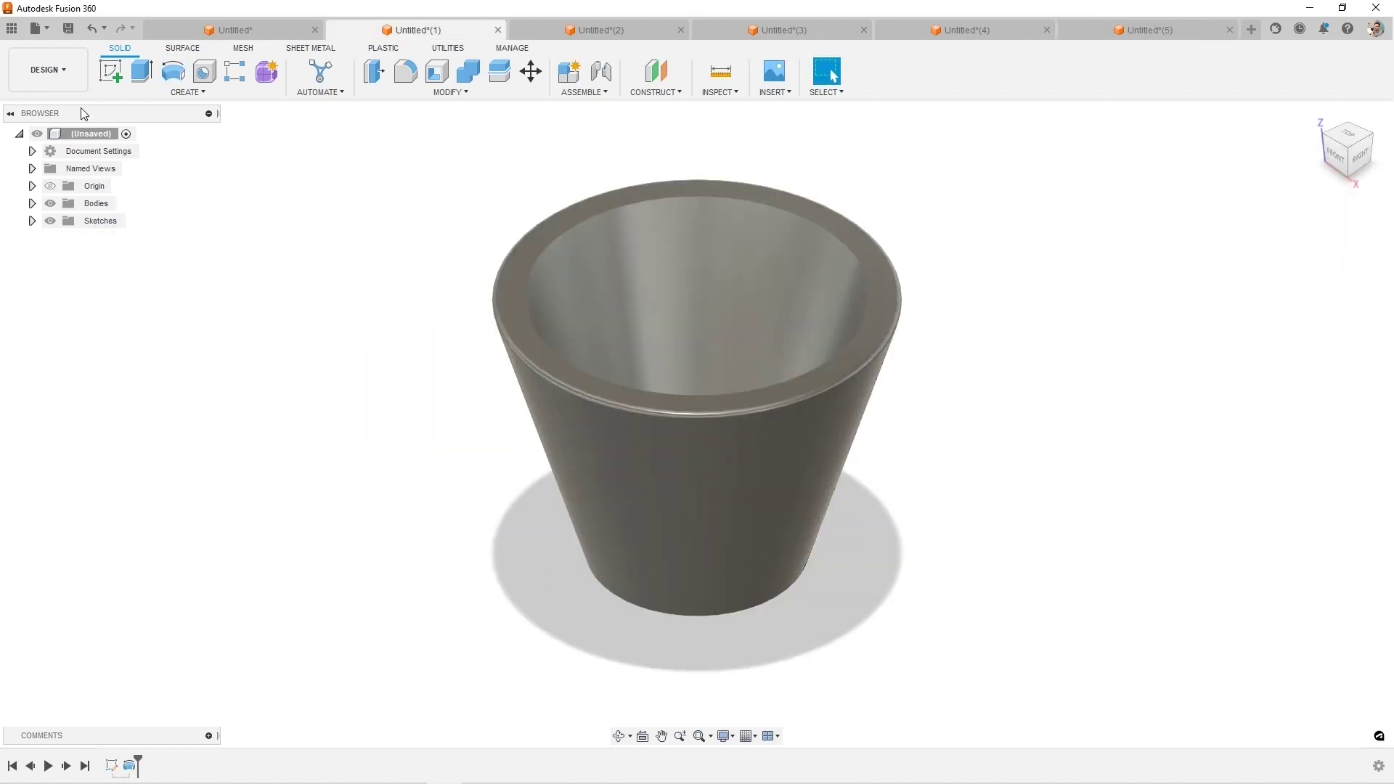
Start a sketch on the cup's vertical origin plane and return to the front view
click(110, 70)
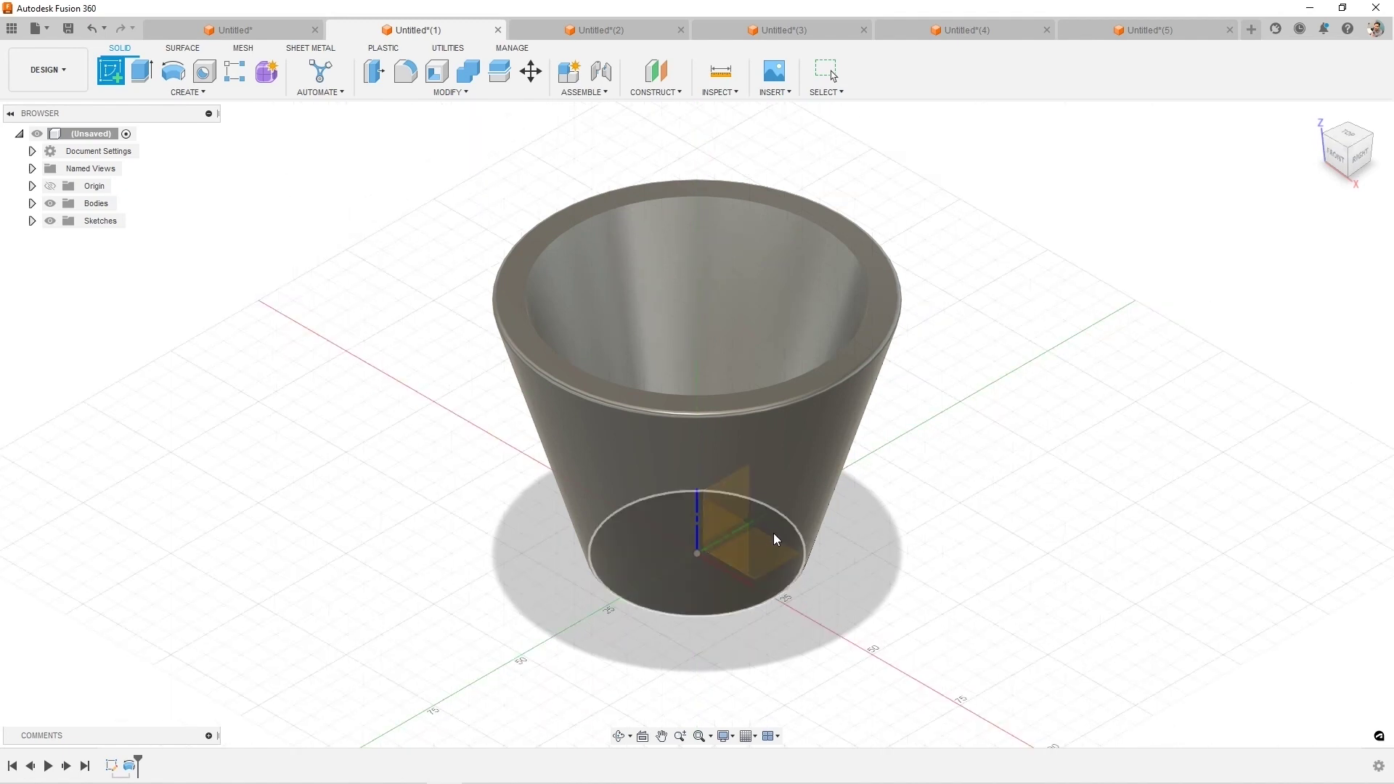
click(728, 552)
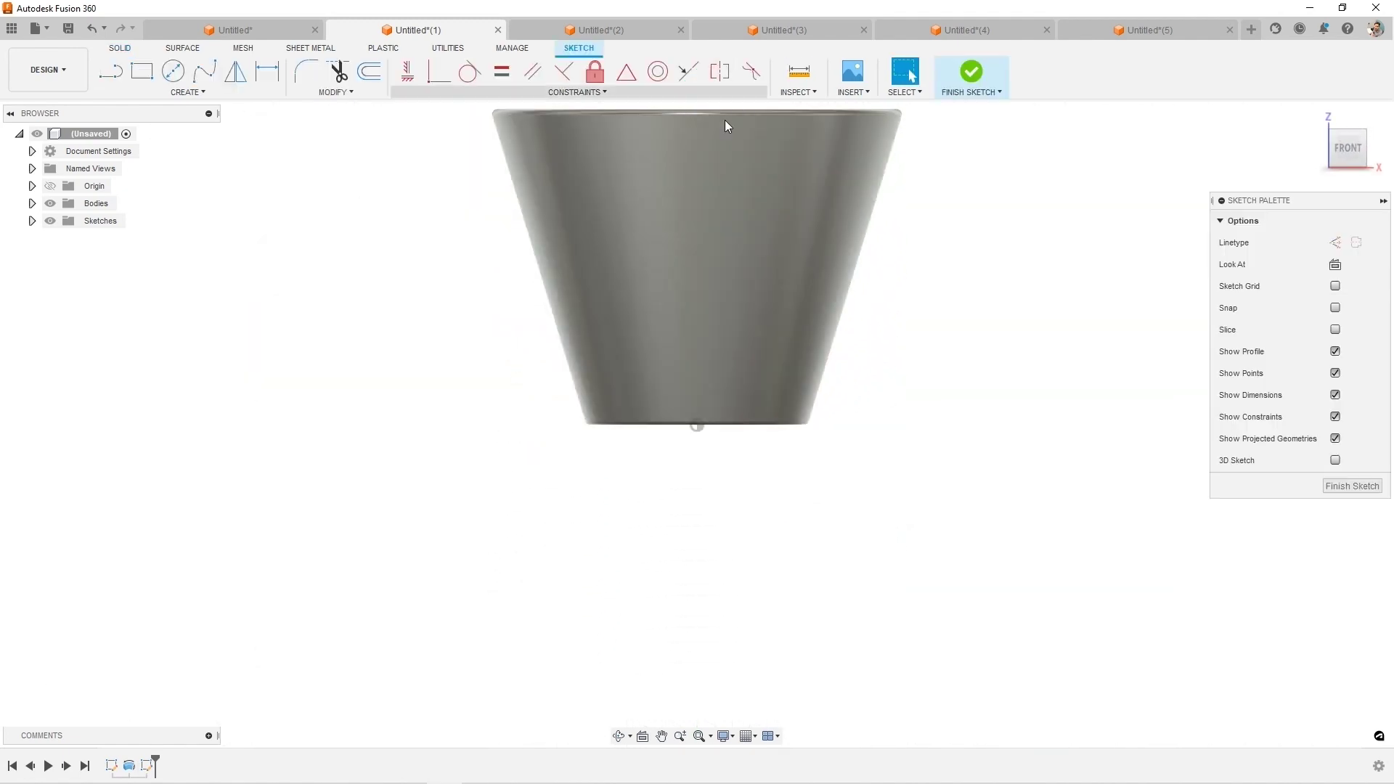
mouse_move(791, 190)
shift+middle_down()
mouse_move(756, 209)
mouse_move(792, 167)
shift+middle_up()
shift+middle_drag(1345, 149, 1162, 218)
click(1304, 124)
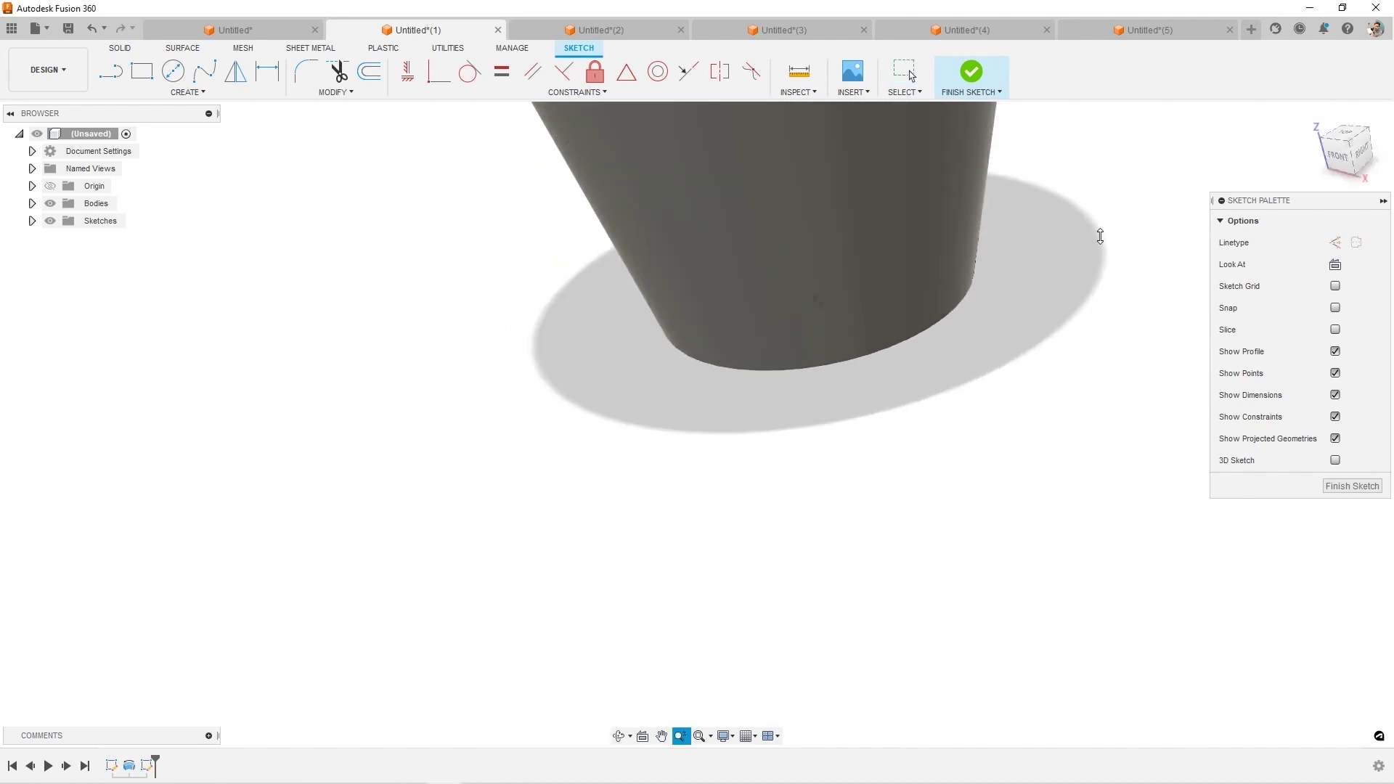
Draw a circle centred just above the cup's rim edge, overlapping the rim
key(c)
click(1055, 184)
click(1059, 308)
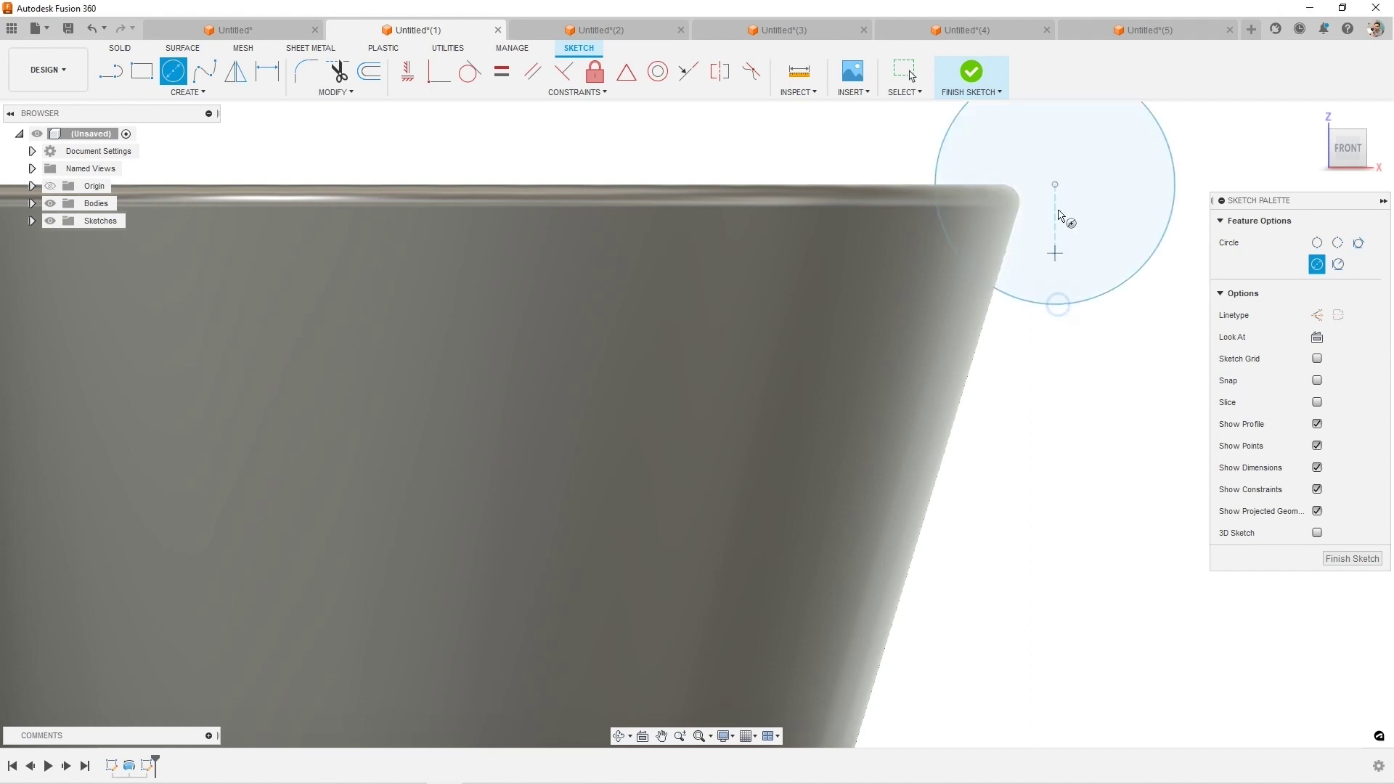
scroll(1058, 162, down, 5)
key(Escape)
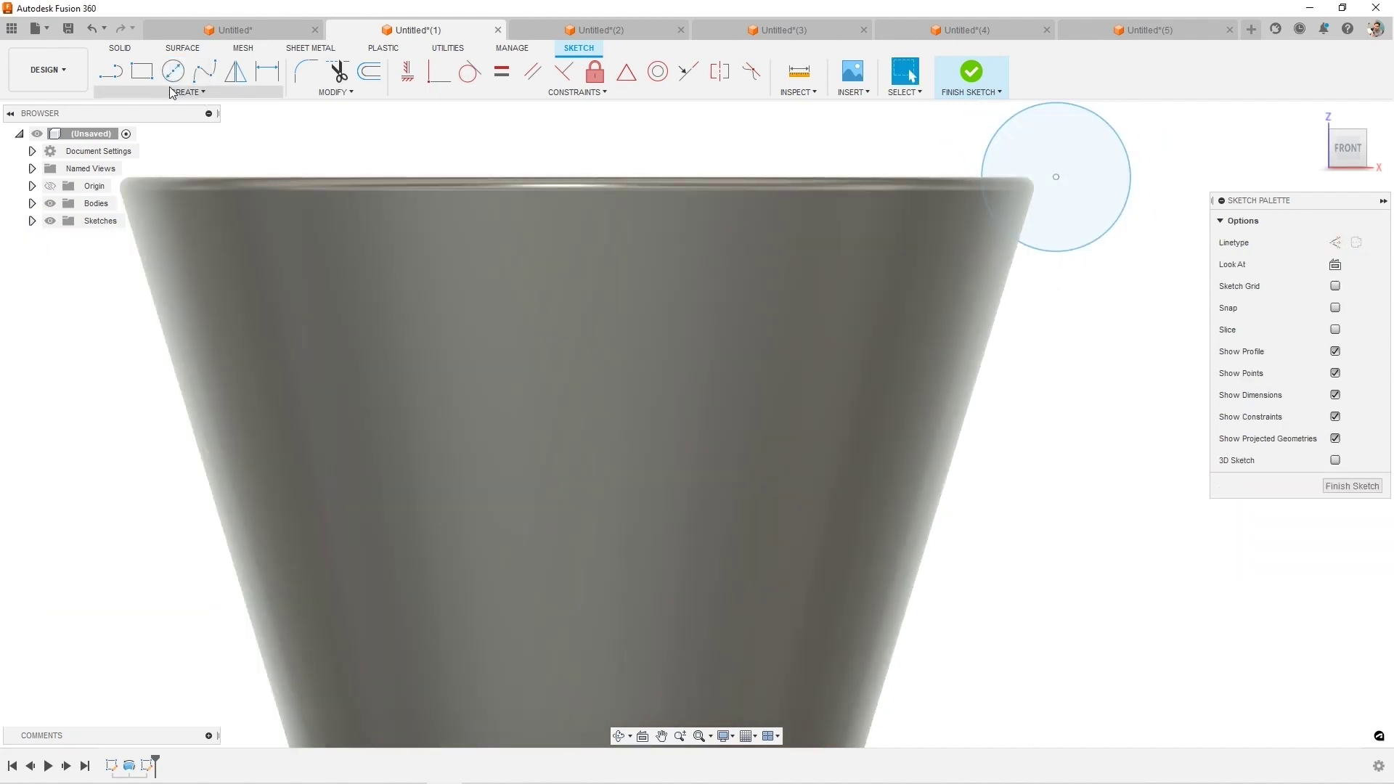
Add a vertical line across the circle, constrain its midpoint to the centre, and finish the sketch
click(110, 70)
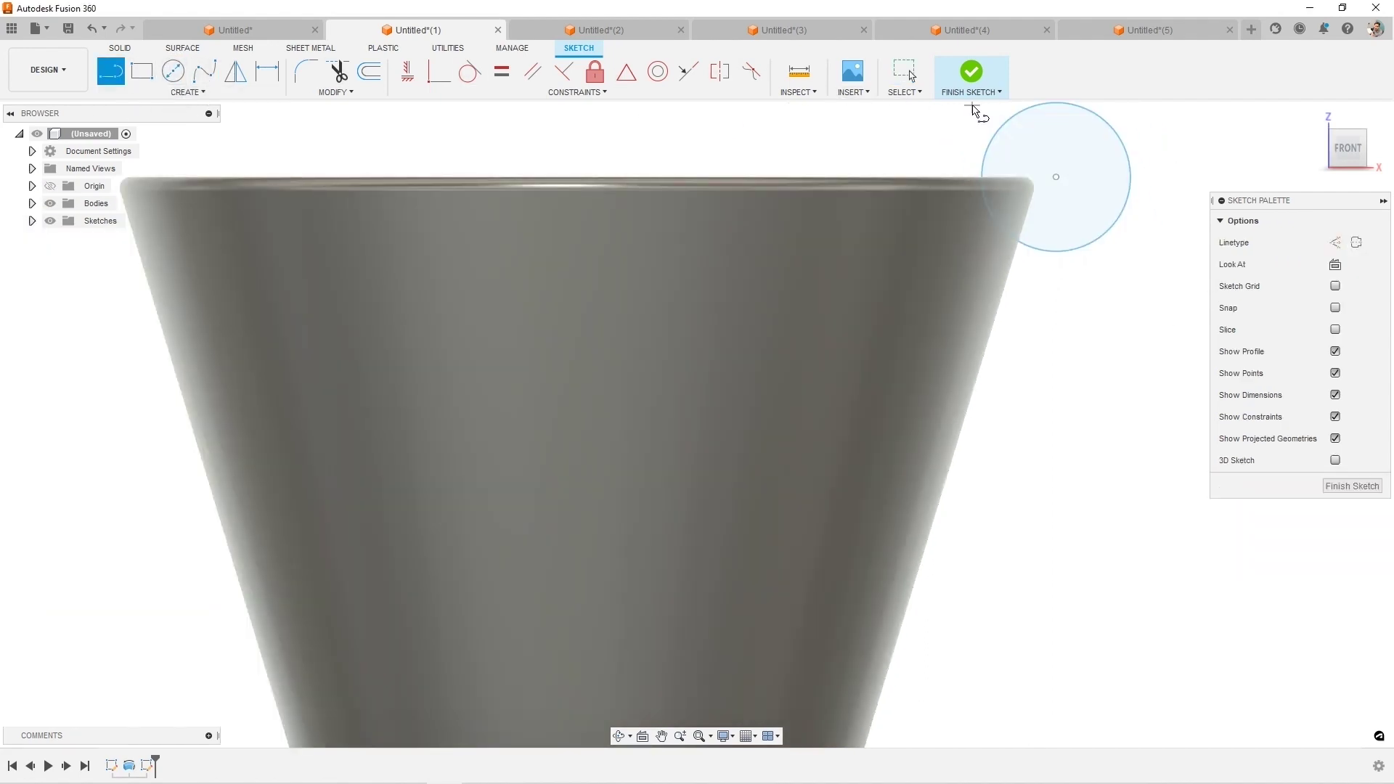
click(1055, 104)
click(1056, 253)
key(Escape)
click(1055, 182)
right_click(1055, 179)
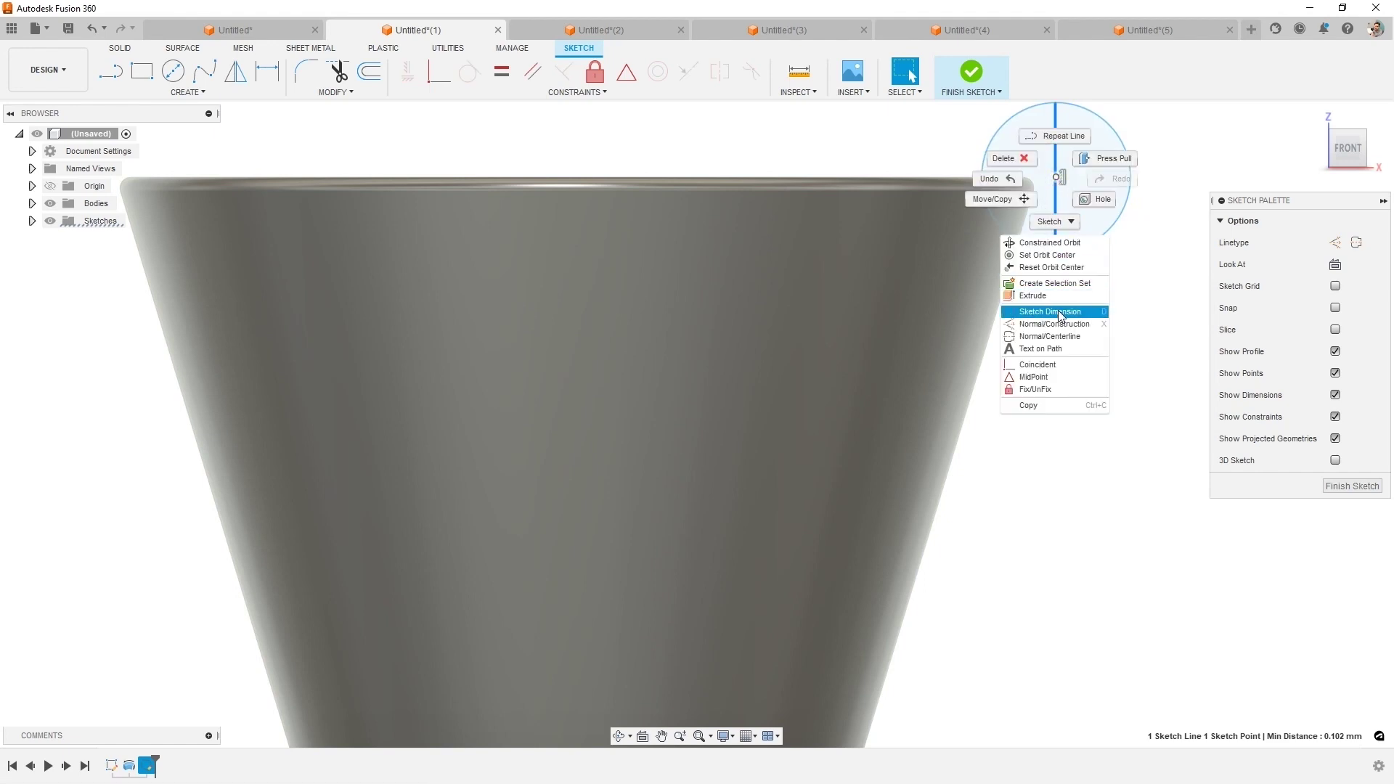
click(1062, 377)
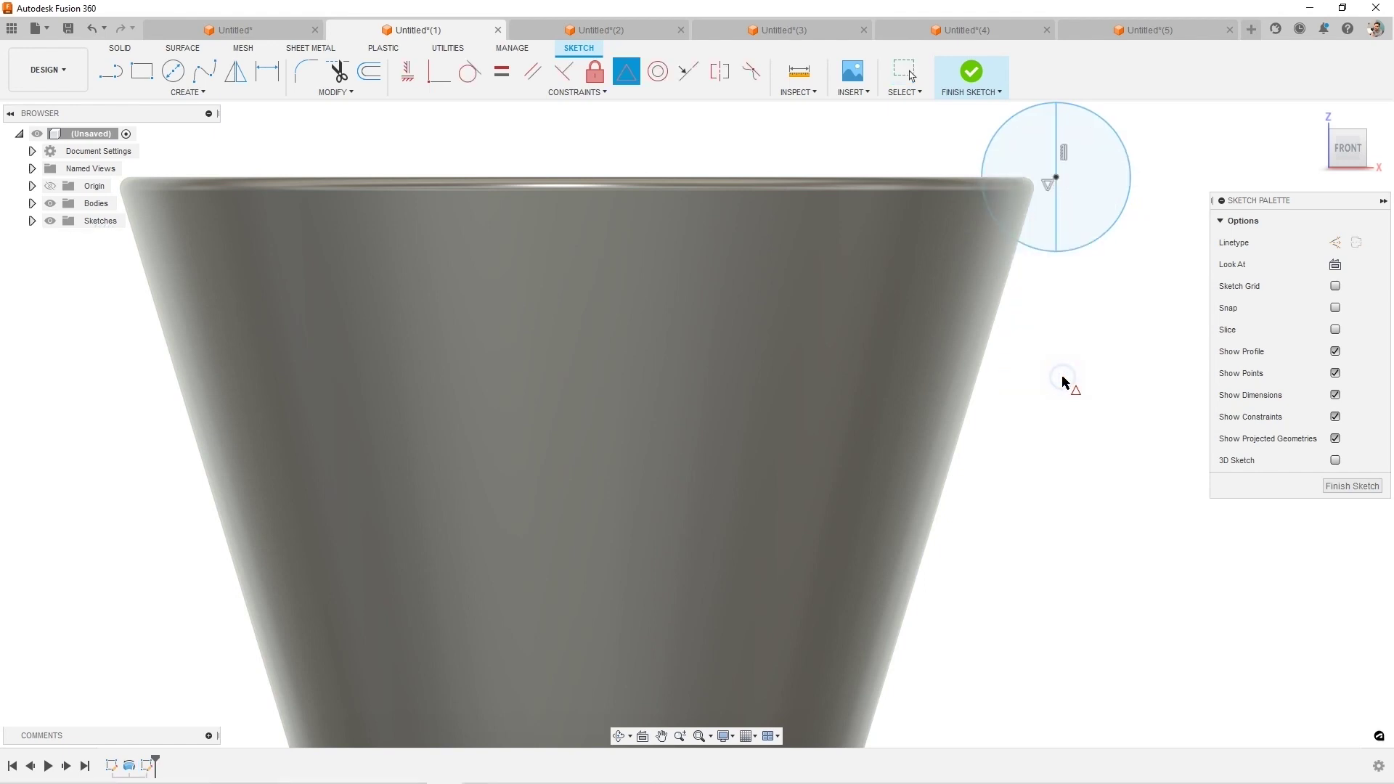
scroll(1092, 155, down, 2)
scroll(1158, 142, up, 4)
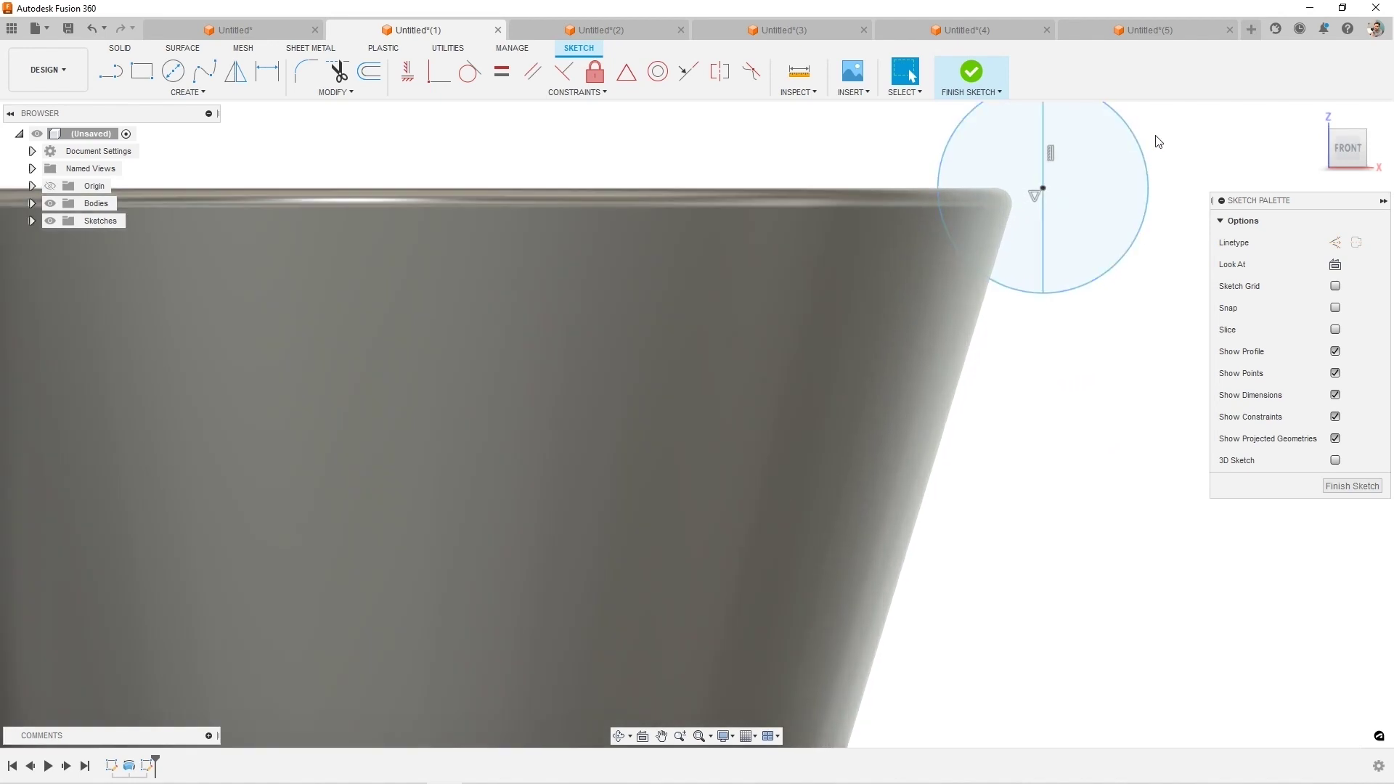
key(s)
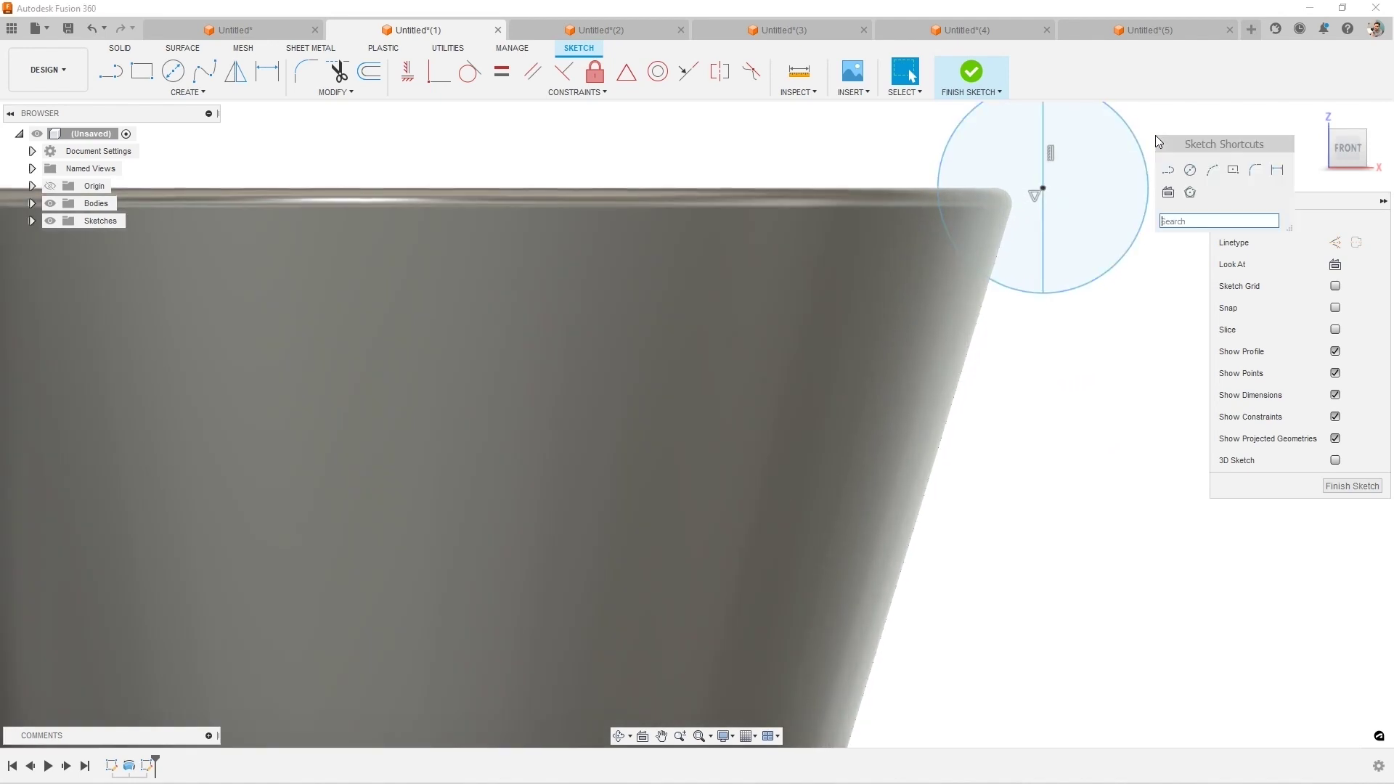
click(967, 71)
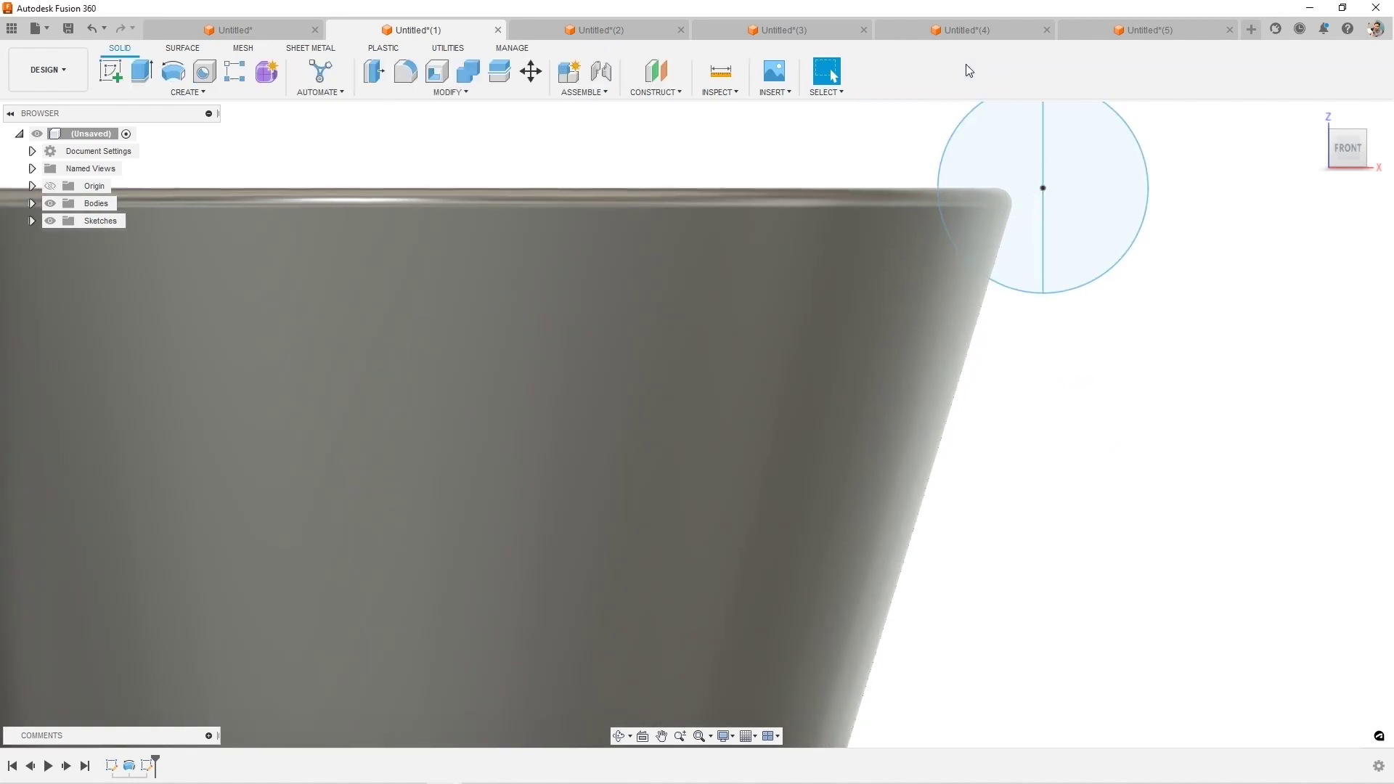
Revolve the circle's right half a full turn about the vertical line as a Cut, notching the rim
key(r)
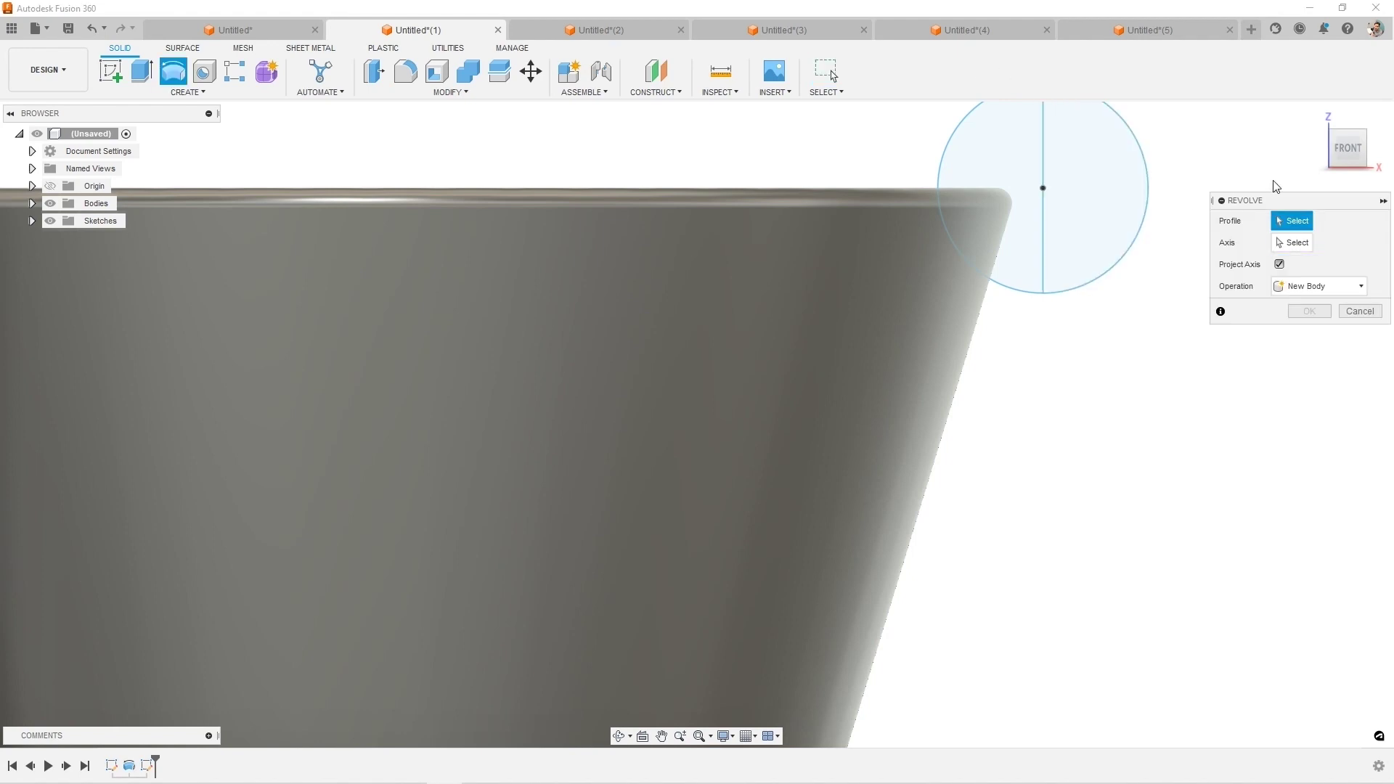
click(1067, 163)
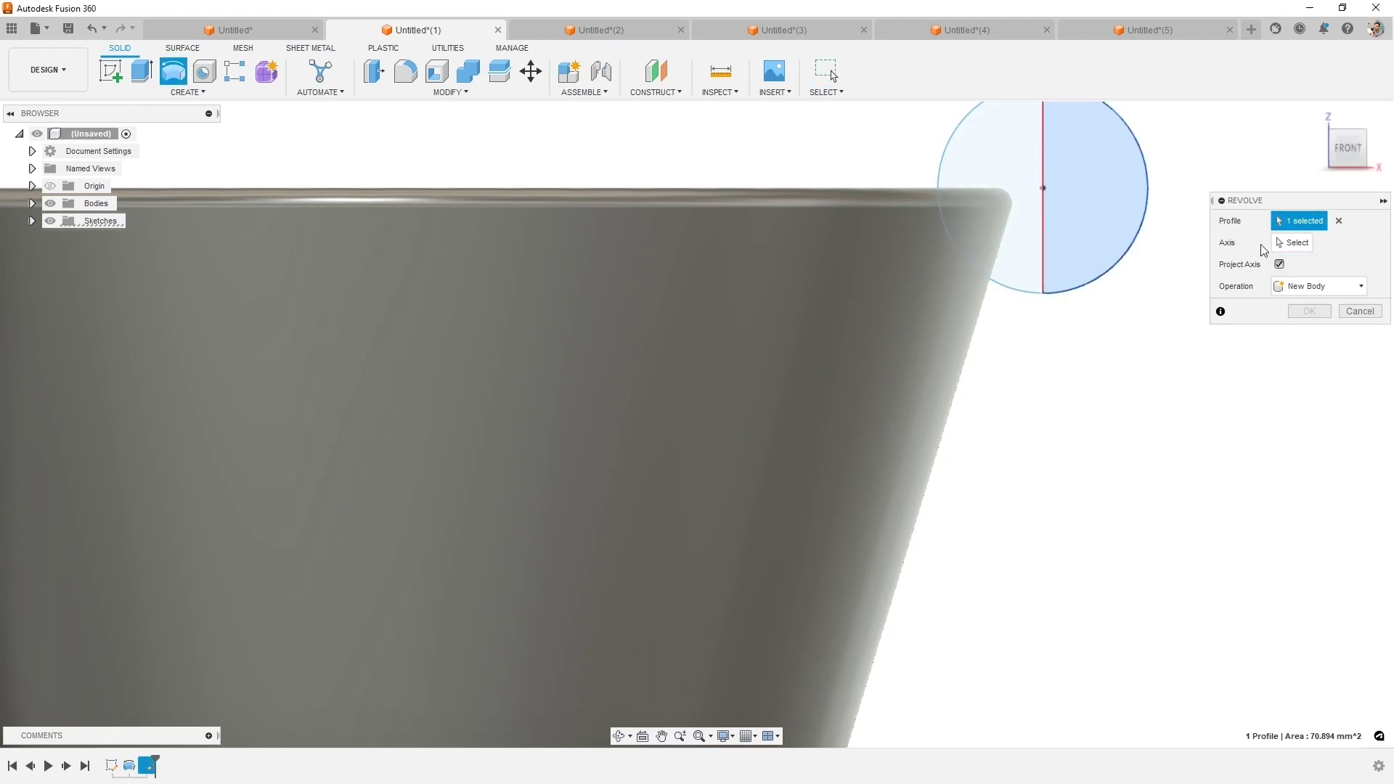
click(1291, 242)
click(1046, 164)
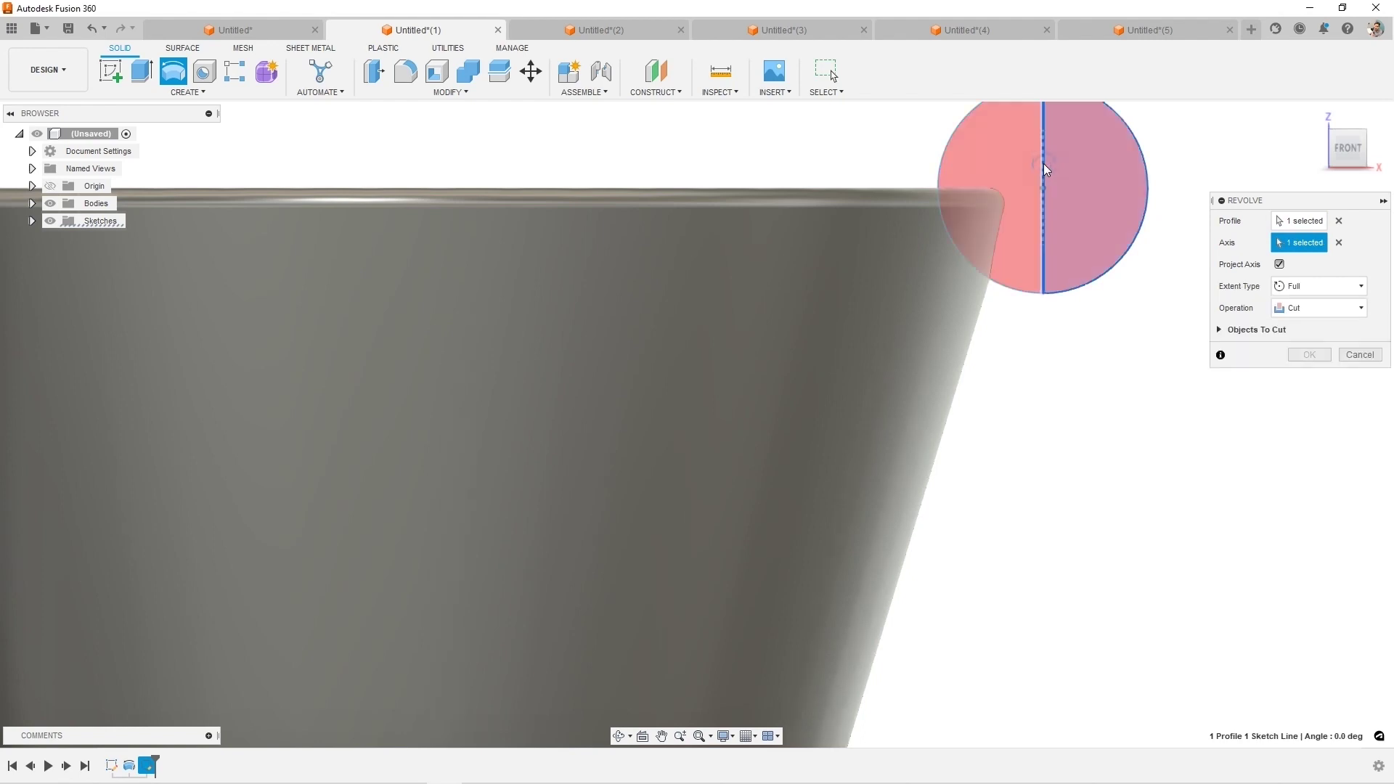
click(1304, 314)
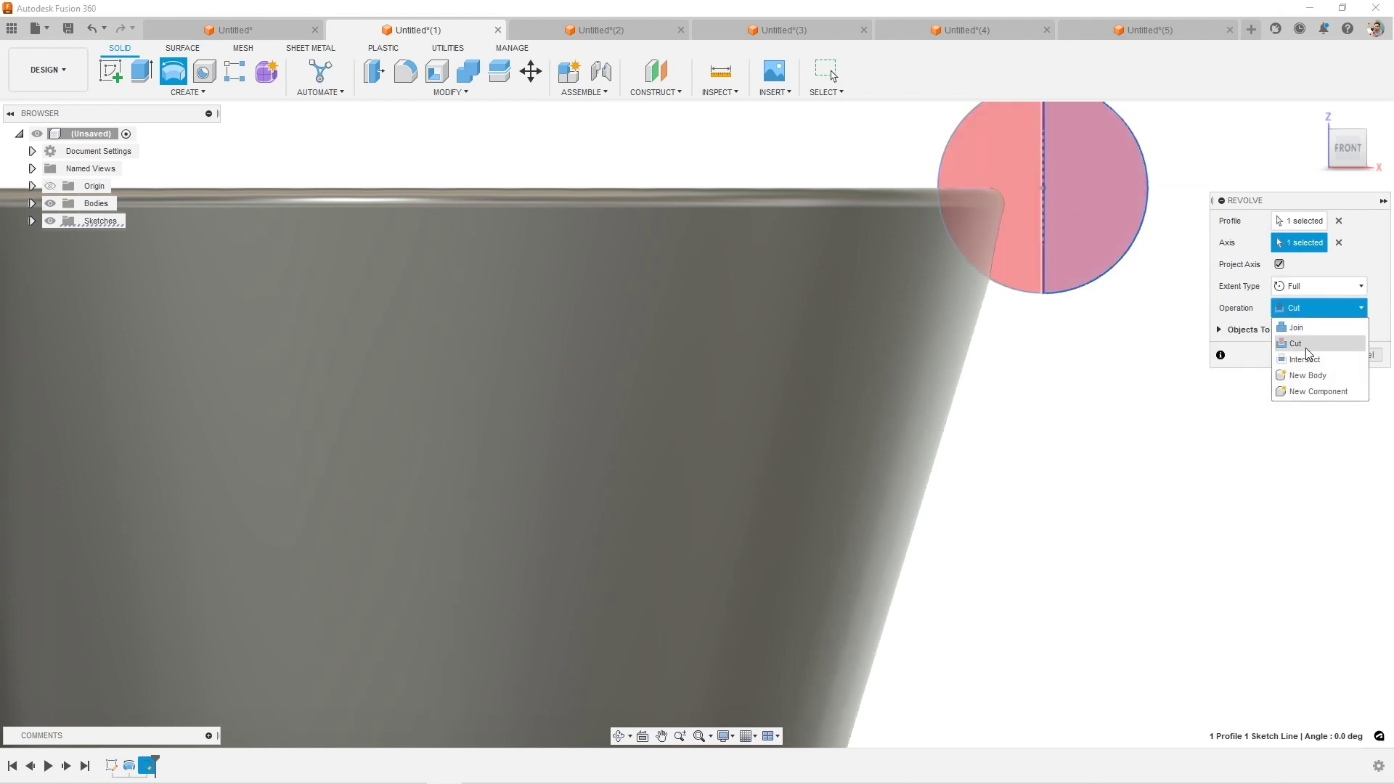
shift+middle_drag(1205, 278, 1086, 151)
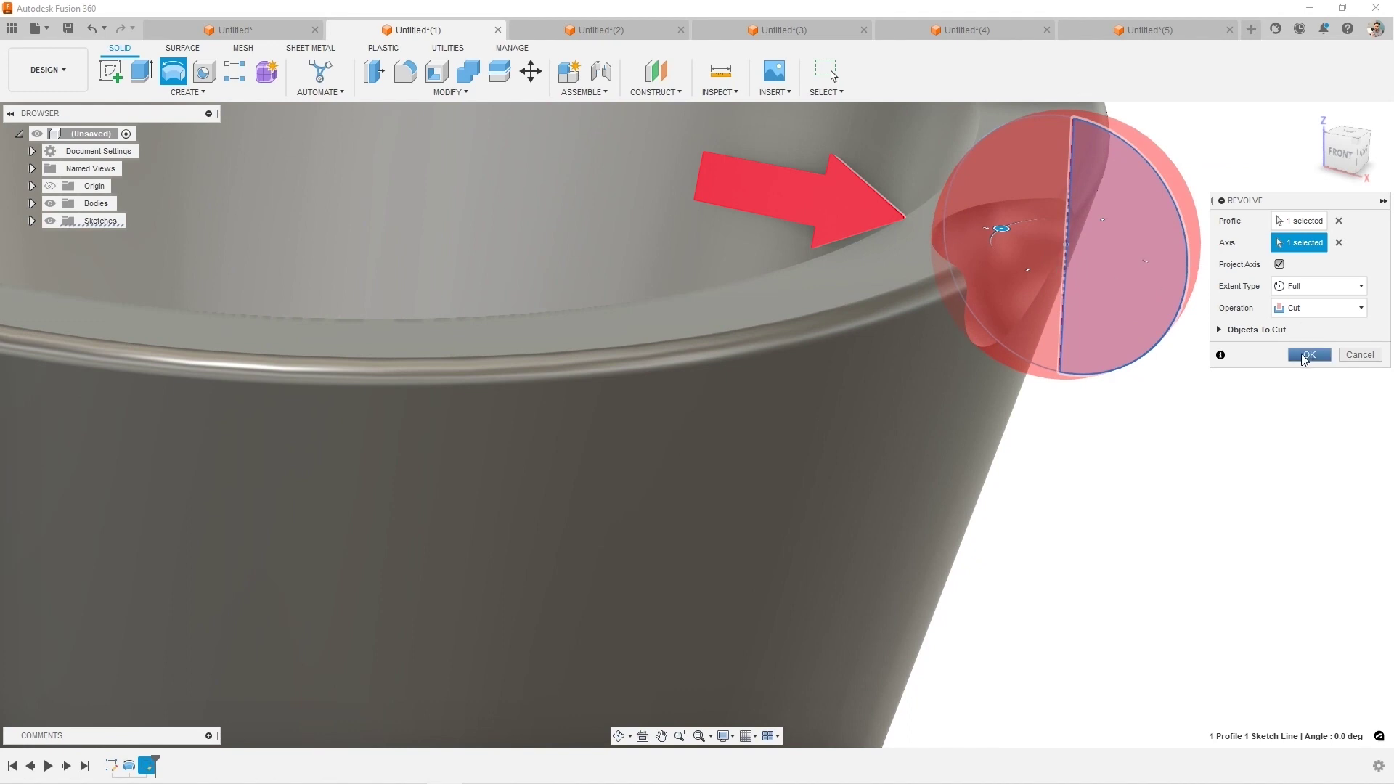
click(1304, 357)
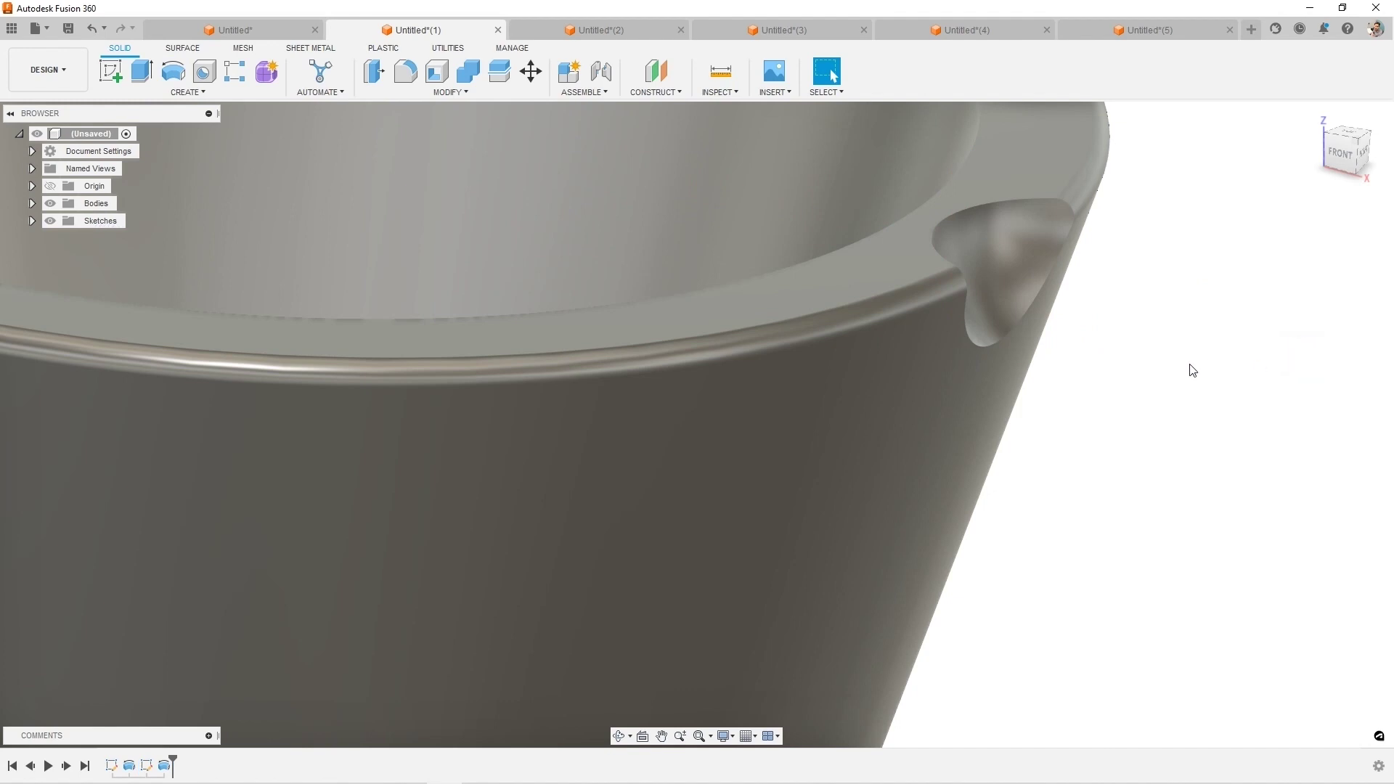
shift+middle_drag(1190, 370, 1114, 355)
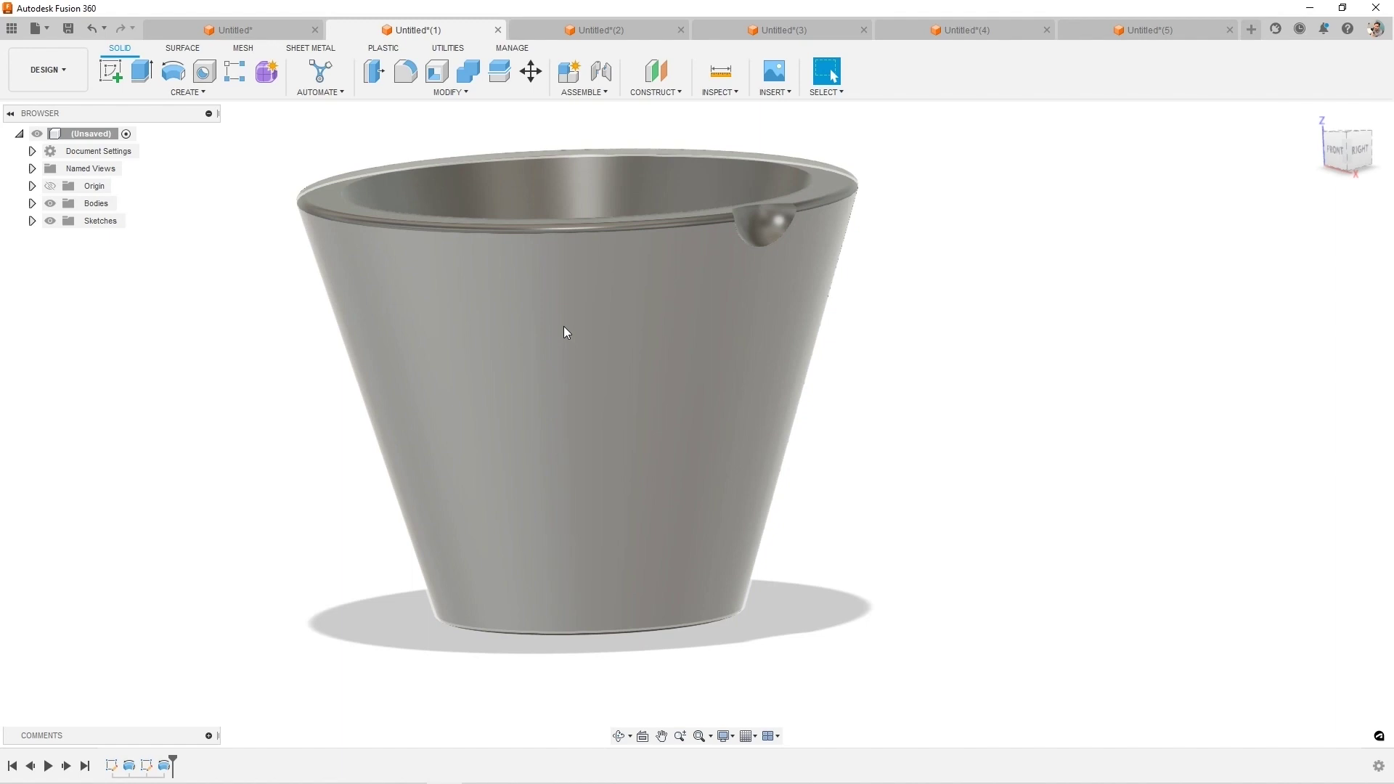
shift+middle_drag(563, 326, 627, 361)
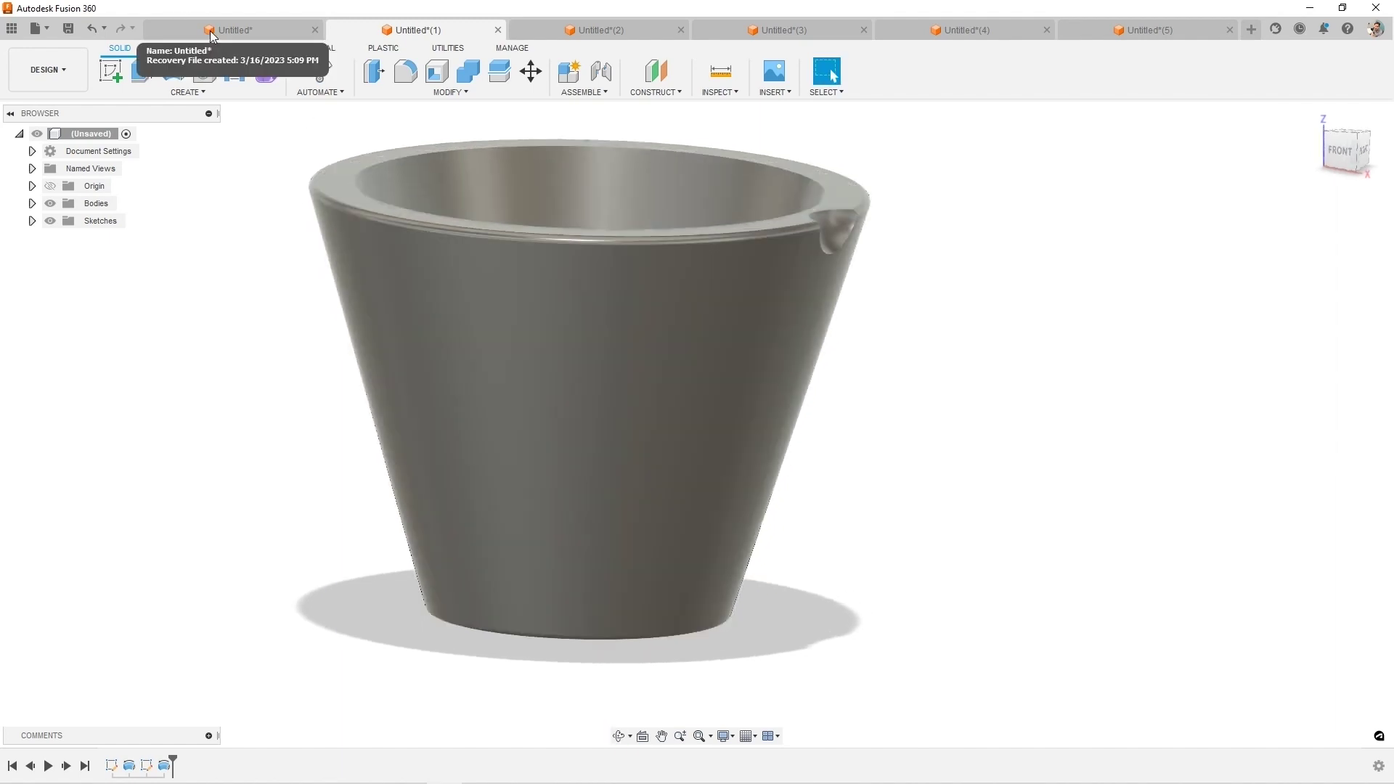
click(246, 34)
scroll(799, 229, down, 3)
scroll(864, 234, up, 3)
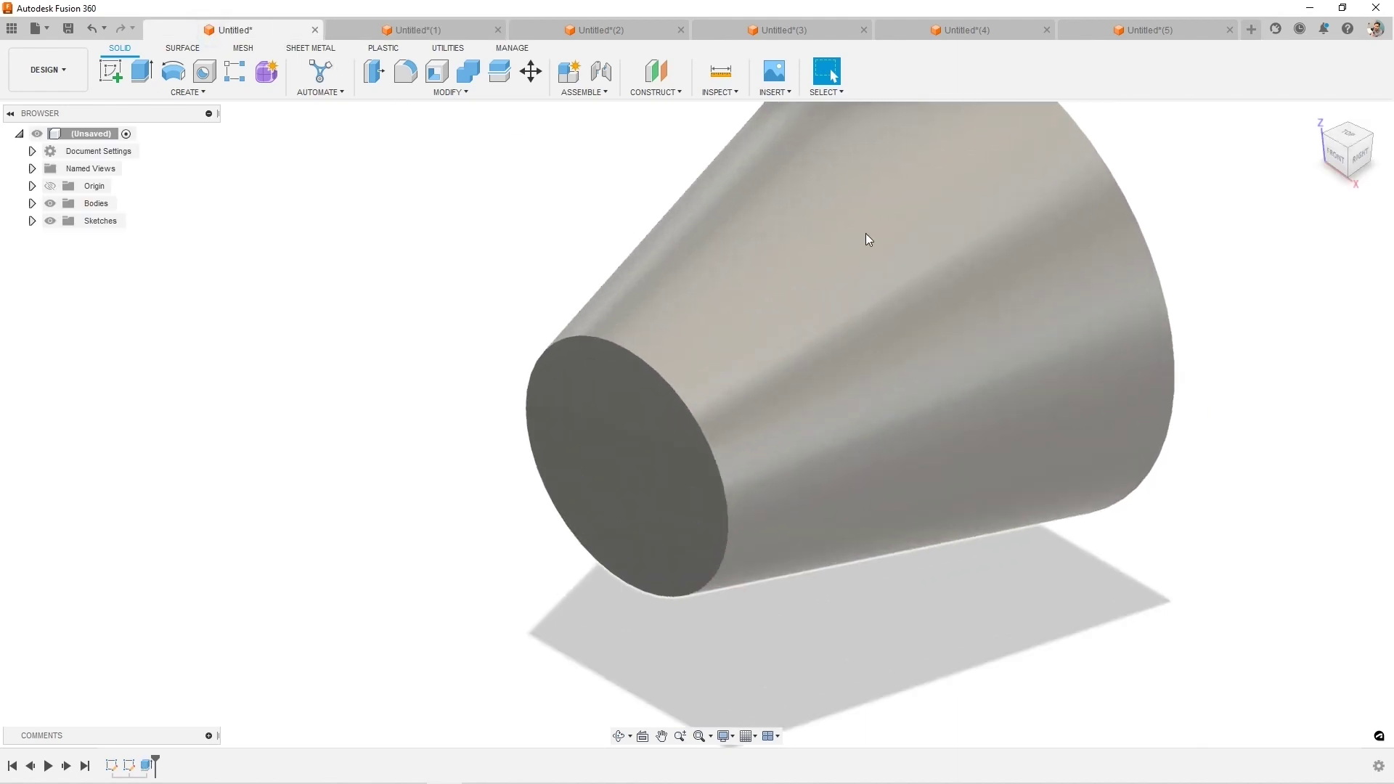
scroll(890, 249, down, 1)
scroll(890, 247, up, 2)
scroll(1153, 229, down, 2)
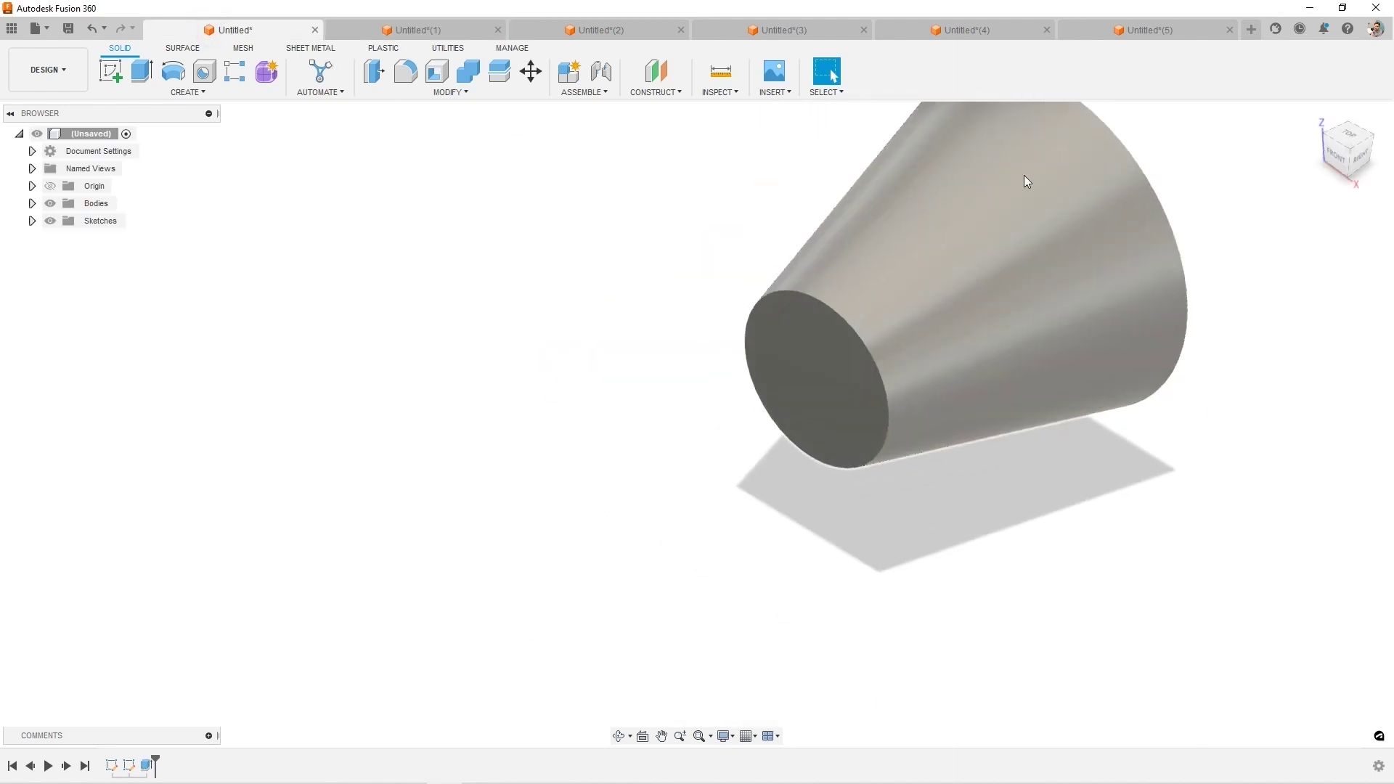
shift+middle_drag(1043, 211, 954, 263)
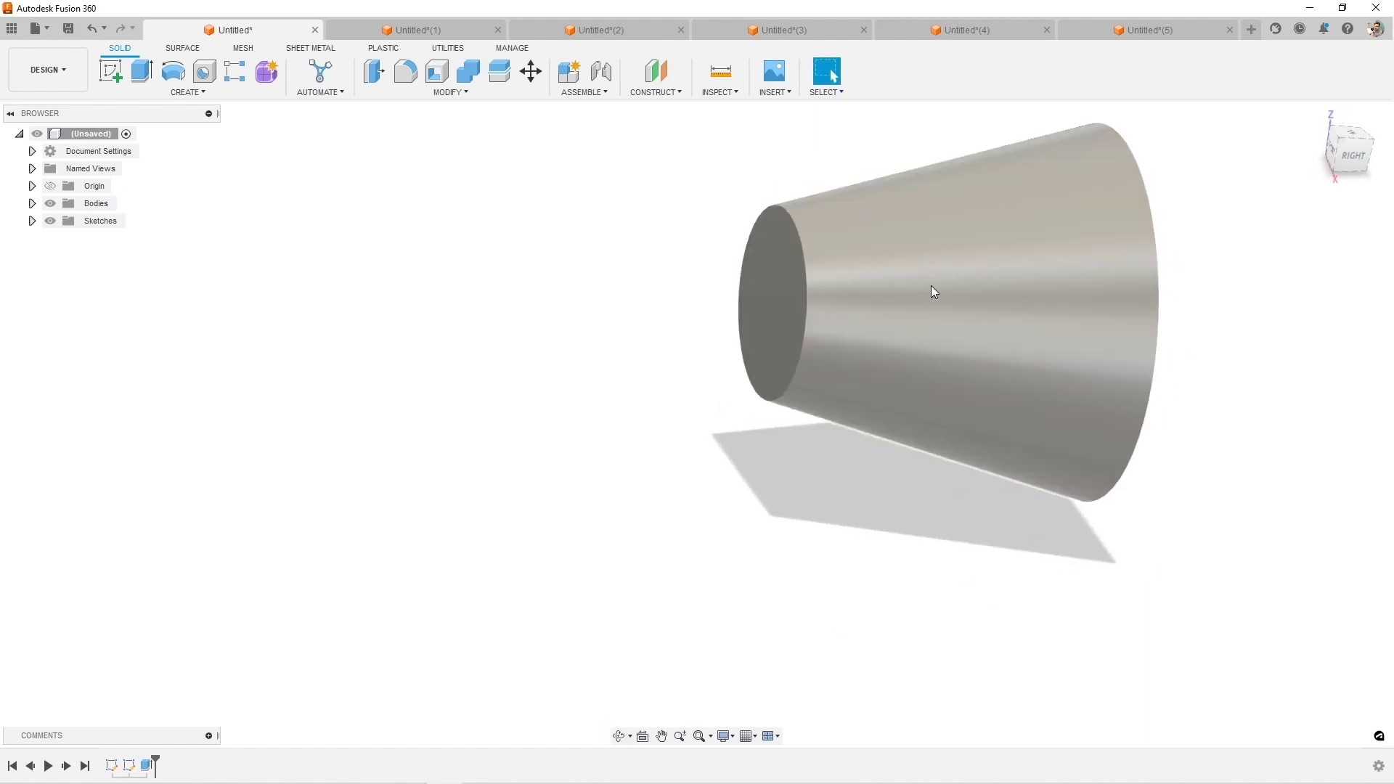
right_click(149, 763)
click(211, 614)
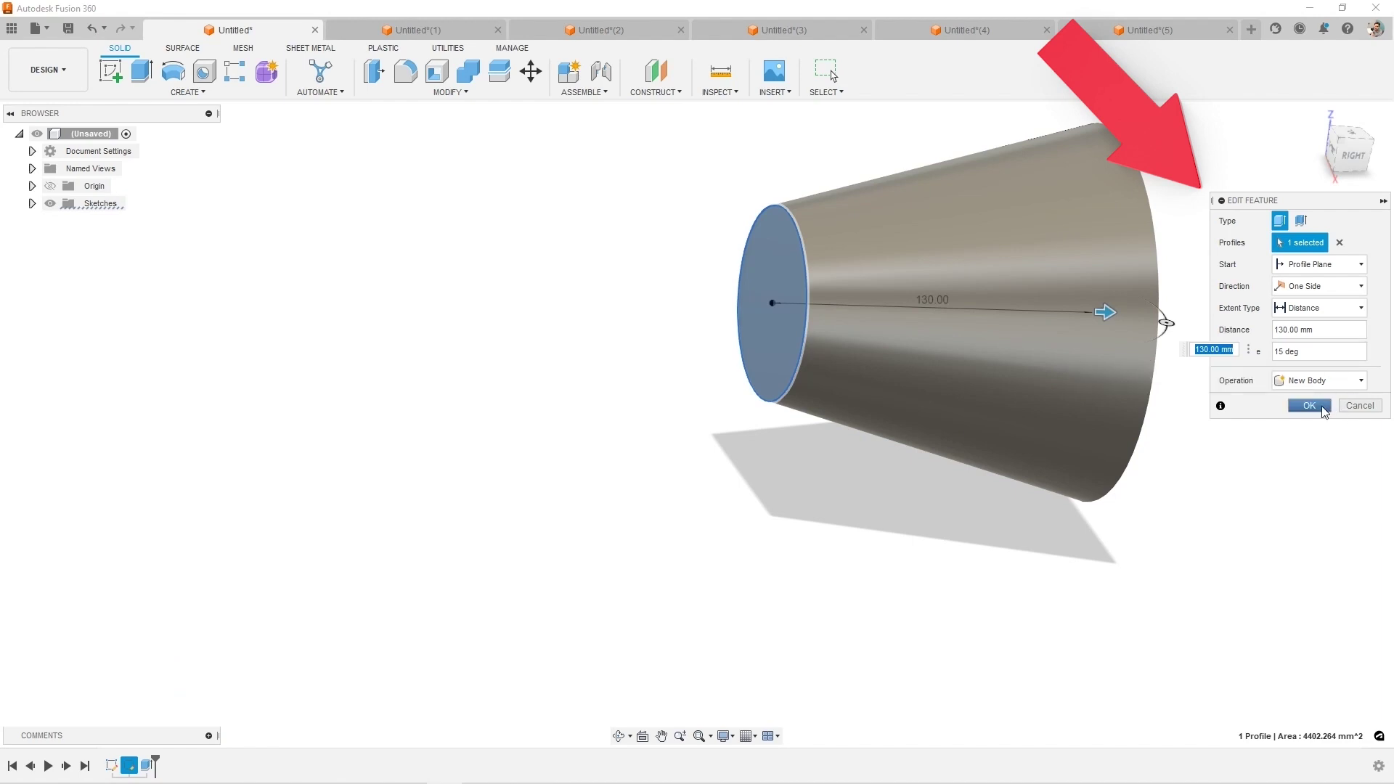
click(1309, 406)
Cycle through the Untitled tabs and settle on Untitled(3) with its 175° partly revolved ring
click(444, 31)
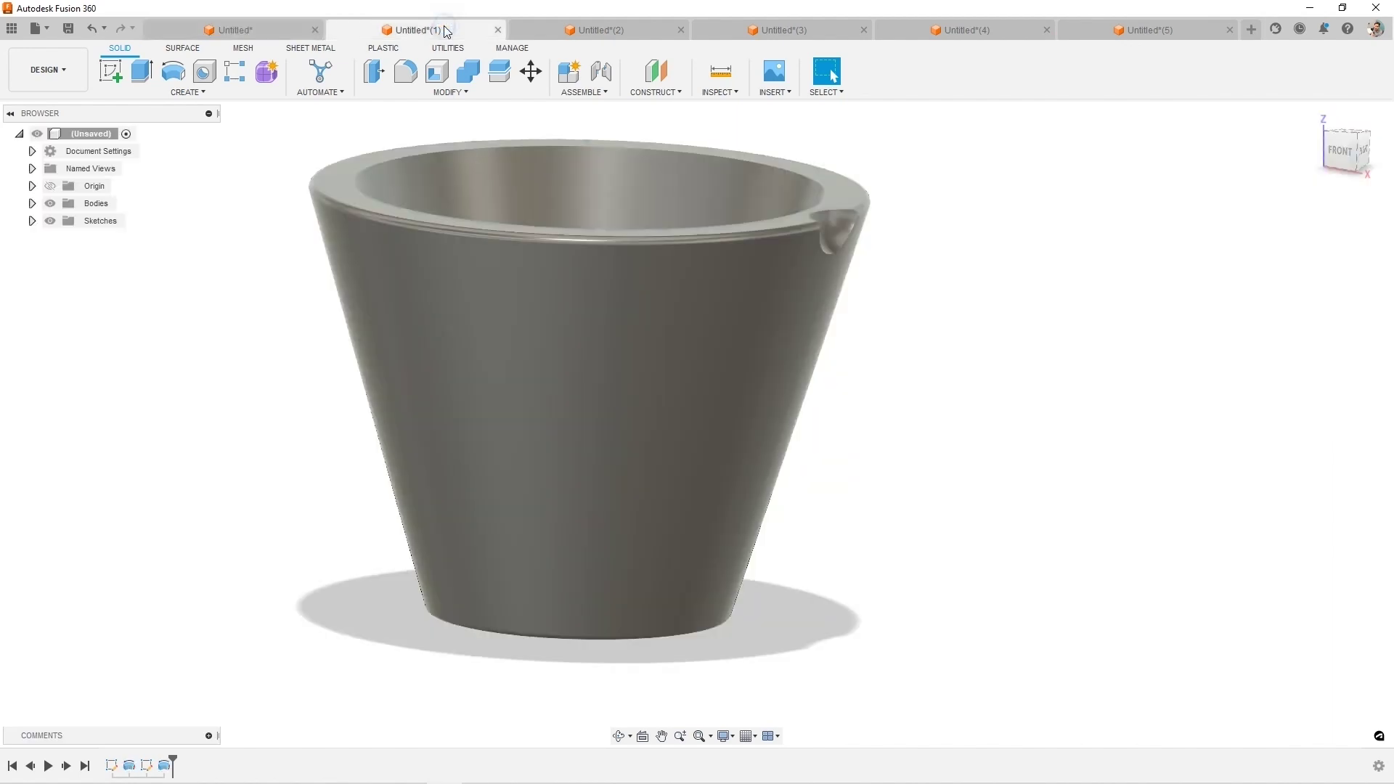
click(604, 29)
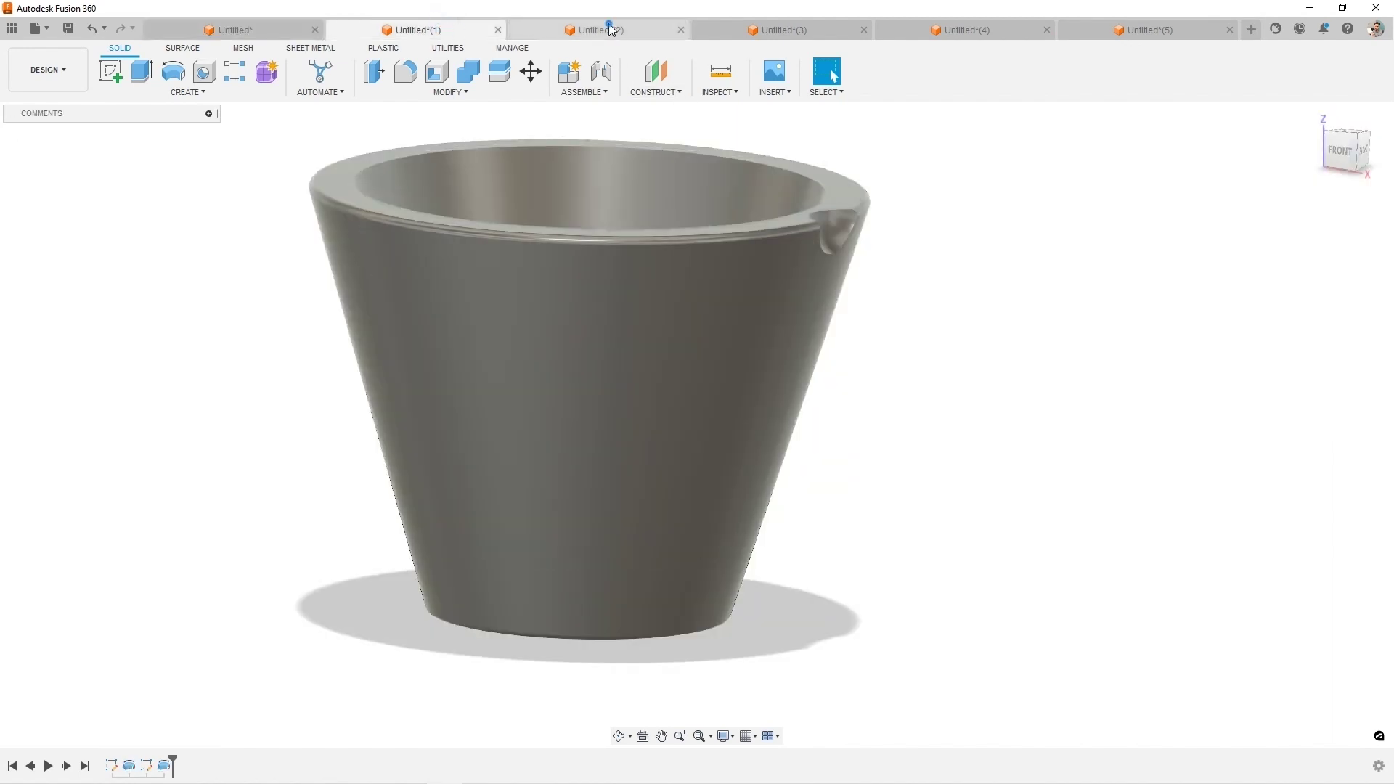
click(782, 28)
click(947, 33)
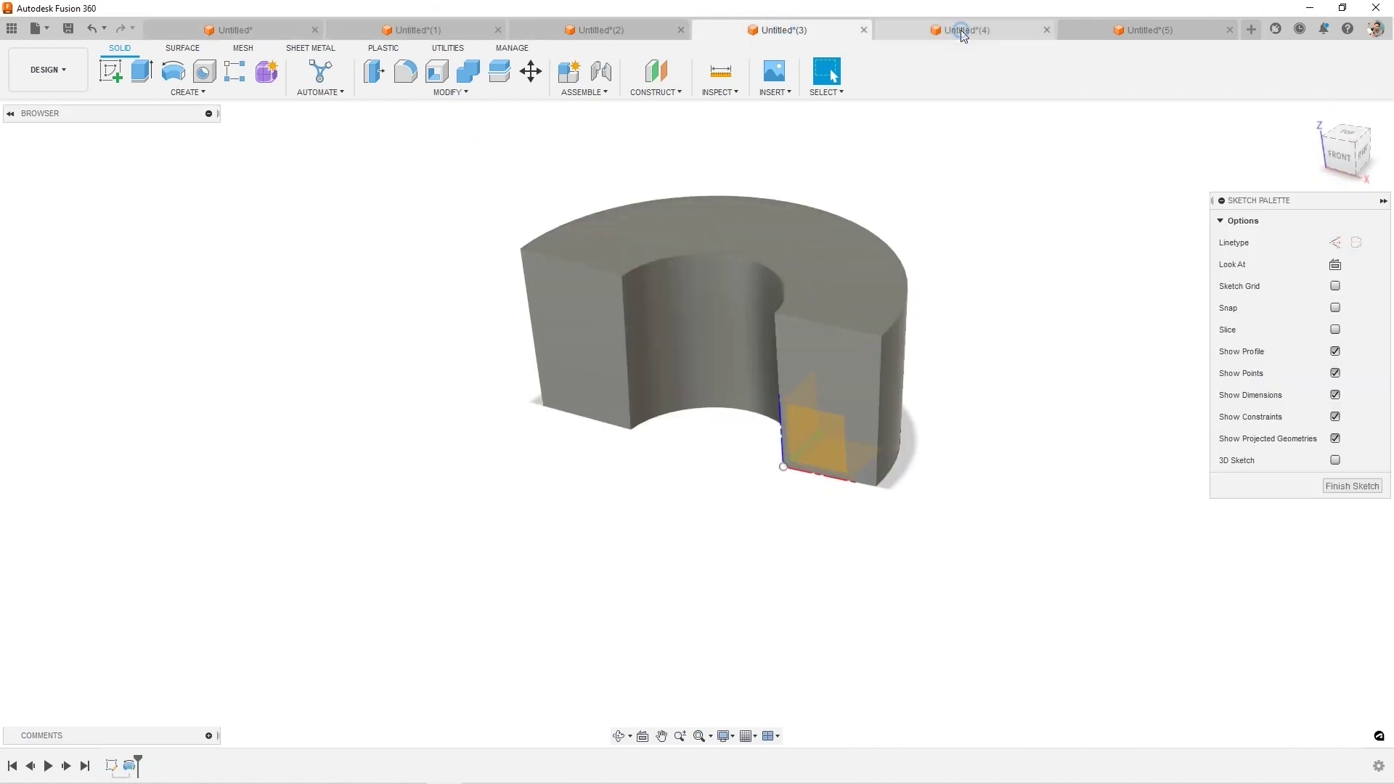
click(803, 34)
mouse_move(1048, 212)
shift+middle_down()
mouse_move(1070, 172)
mouse_move(1043, 202)
mouse_move(1048, 220)
shift+middle_up()
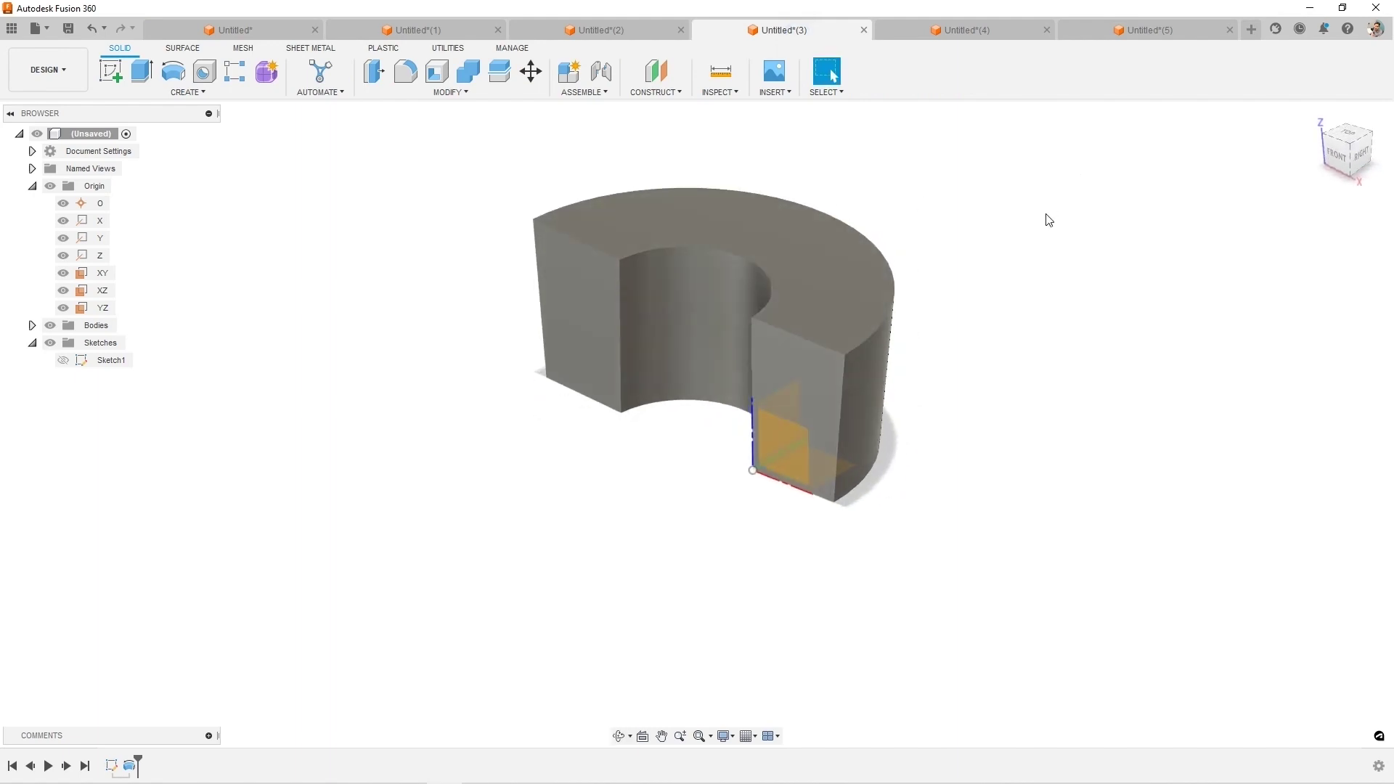